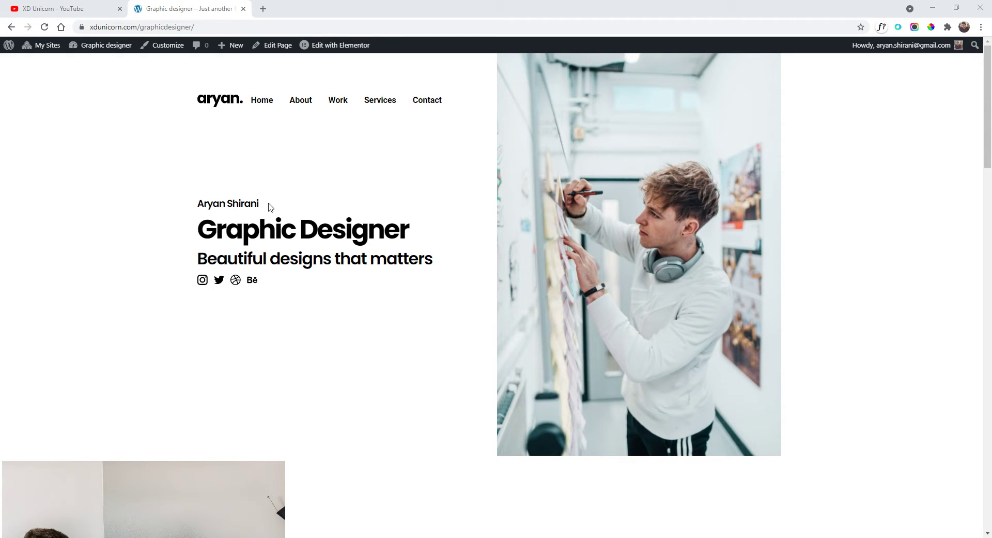
Step: Look through the published portfolio page from the hero section down to the contact form and footer
scroll(362, 258, "down", 2)
scroll(442, 313, "down", 4)
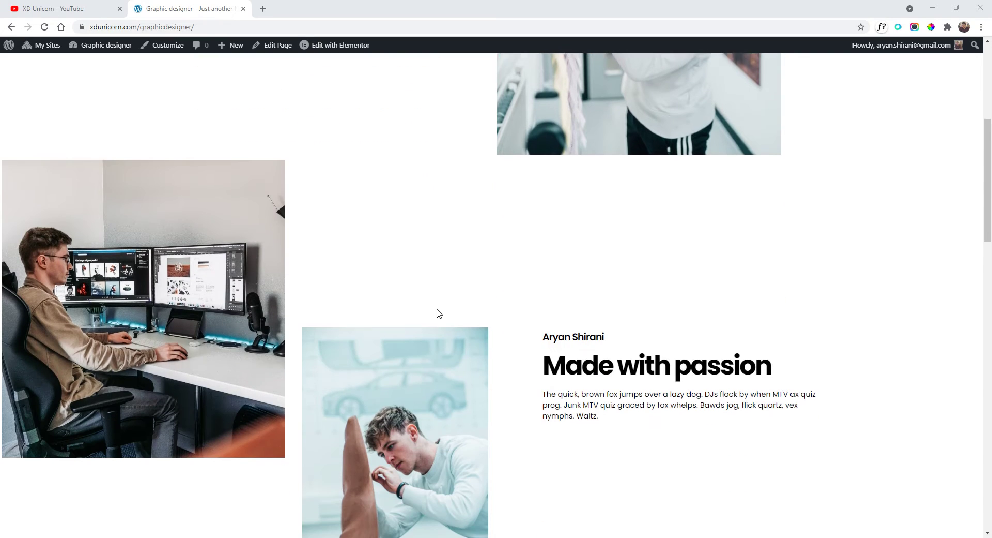
scroll(437, 310, "down", 5)
scroll(437, 305, "down", 5)
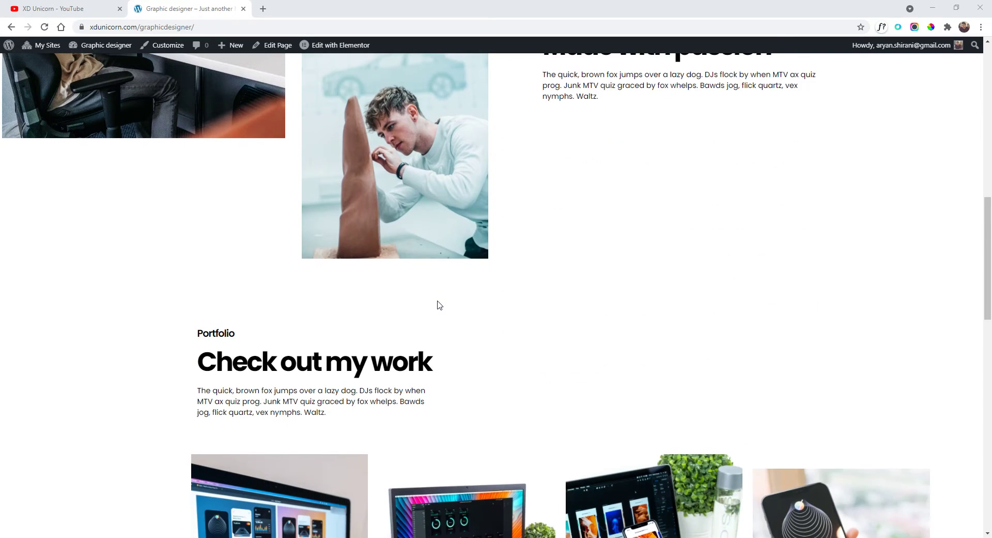
scroll(437, 301, "down", 7)
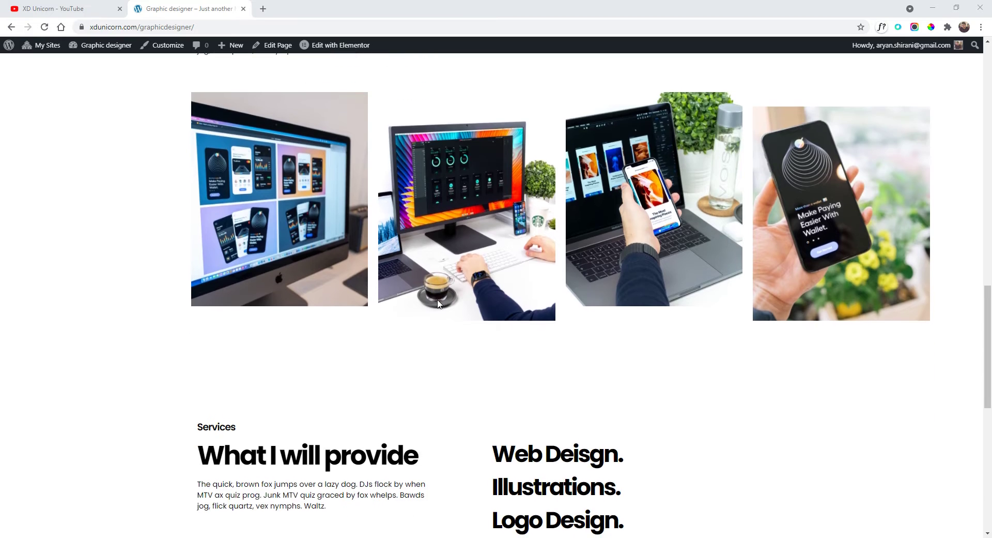
scroll(439, 304, "down", 5)
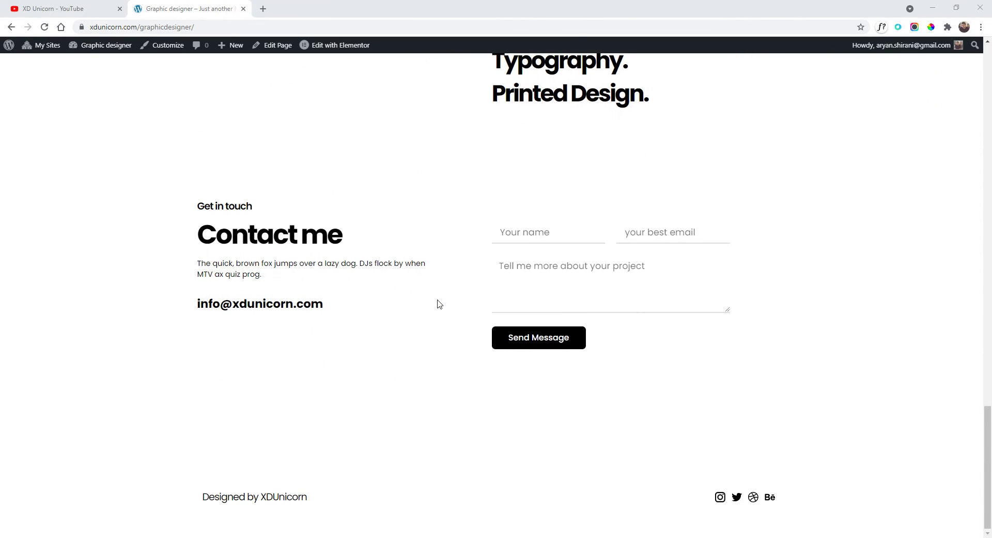
scroll(450, 414, "up", 20)
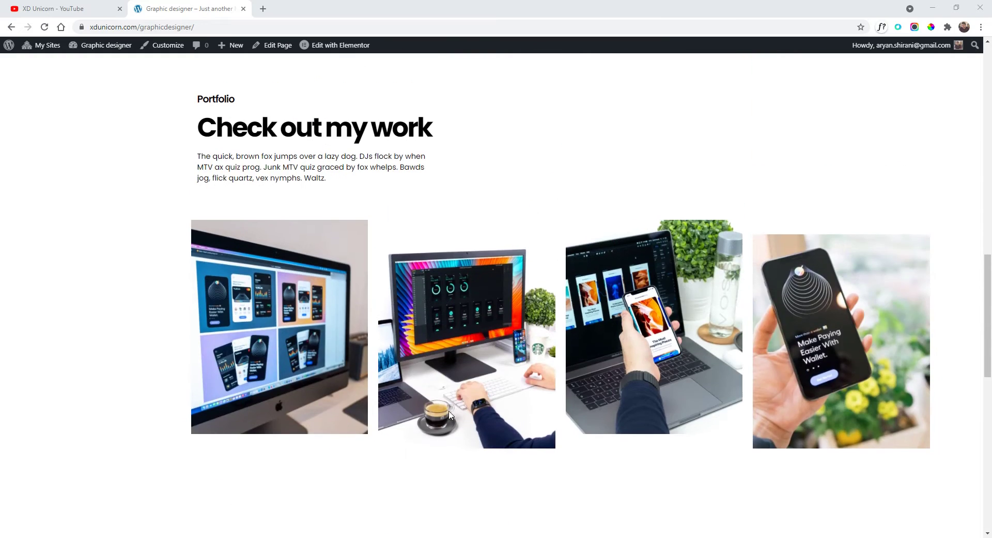
scroll(451, 414, "up", 5)
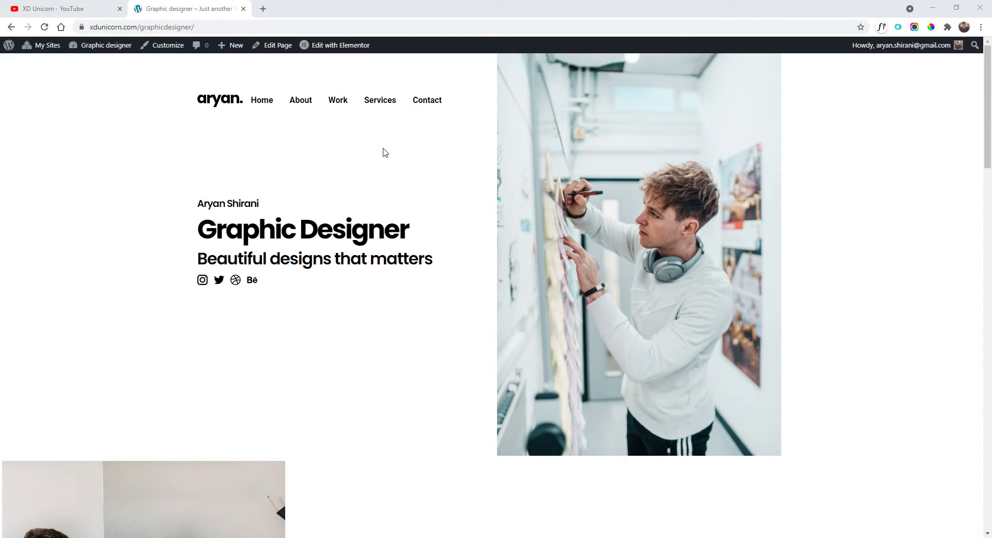
Step: Open the home page in the Elementor editor and switch it to the responsive mobile preview
left_click(336, 80)
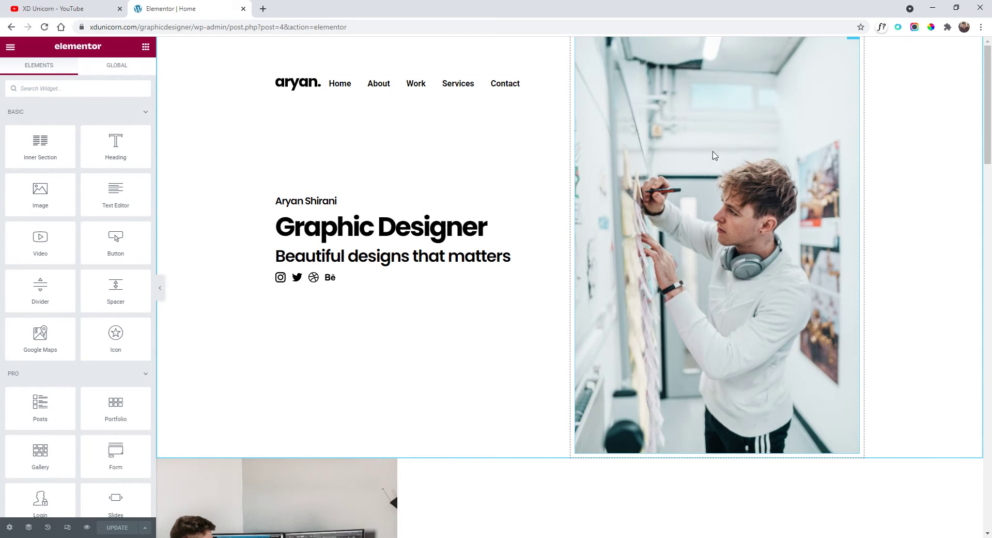
scroll(564, 179, "down", 3)
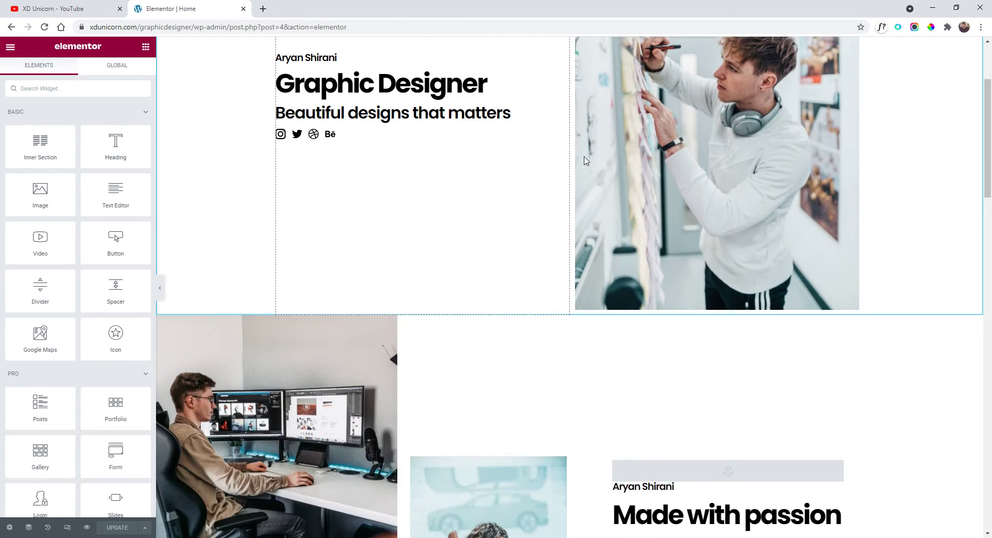
scroll(585, 155, "up", 3)
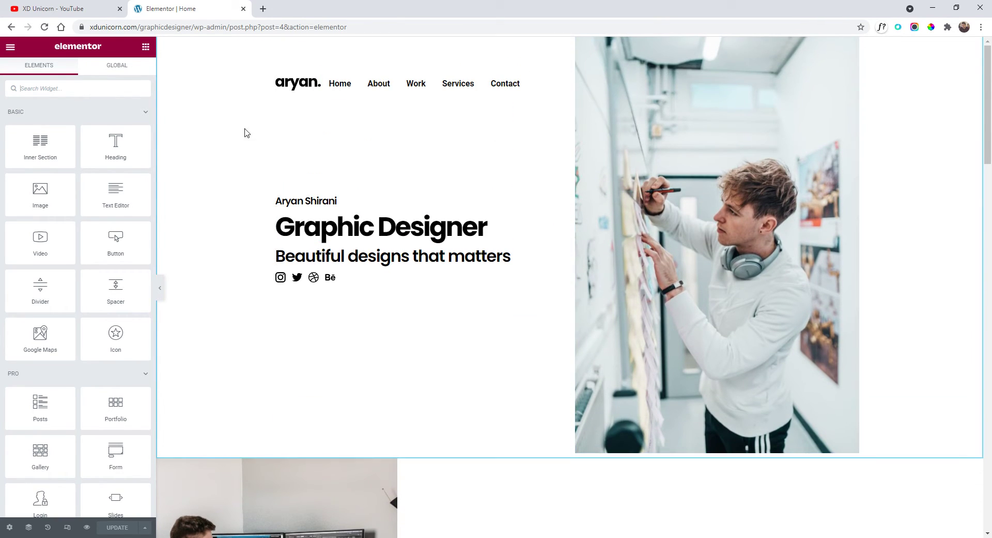
left_click(67, 528)
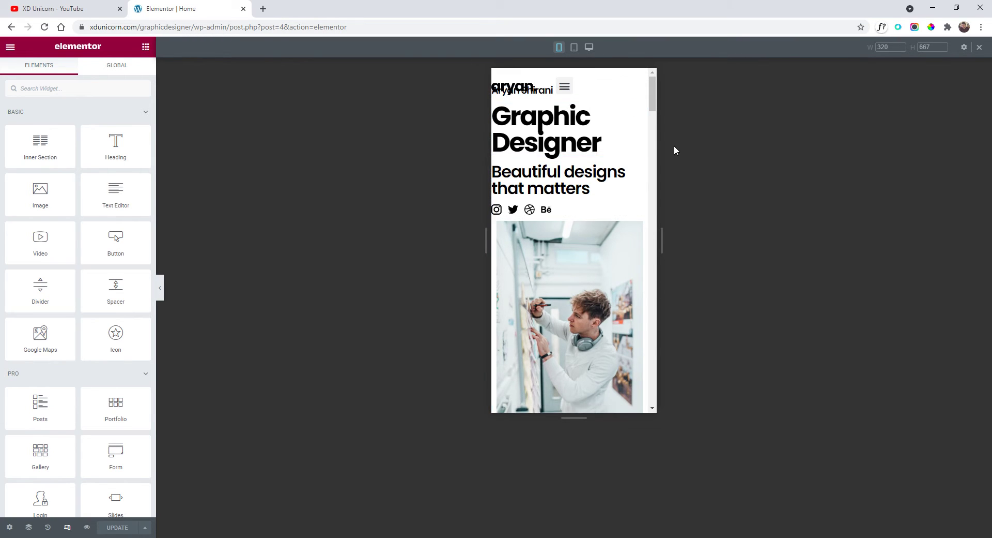
Step: Unlink the hero section's mobile margin values in its advanced settings, giving top and bottom margins of 0
mouse_move(577, 84)
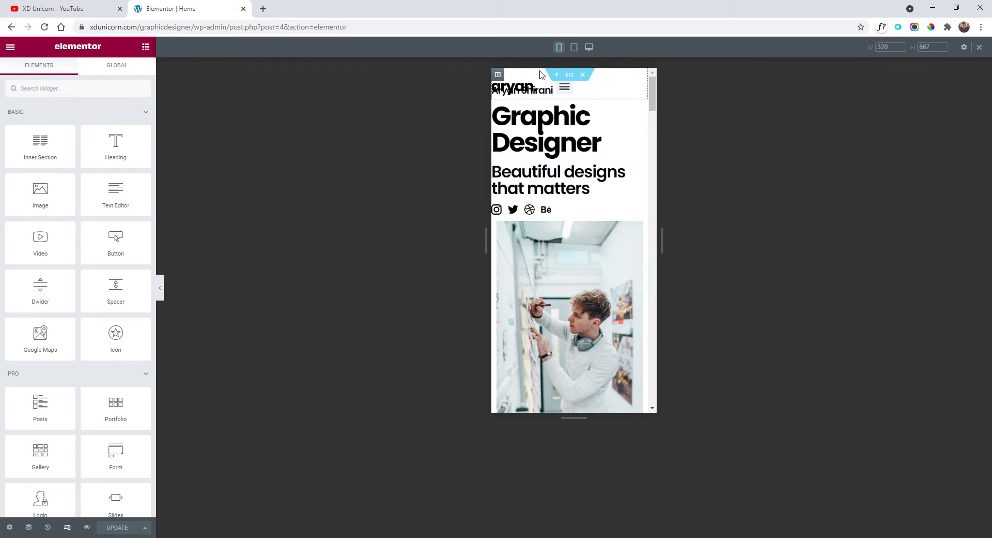
left_click(570, 82)
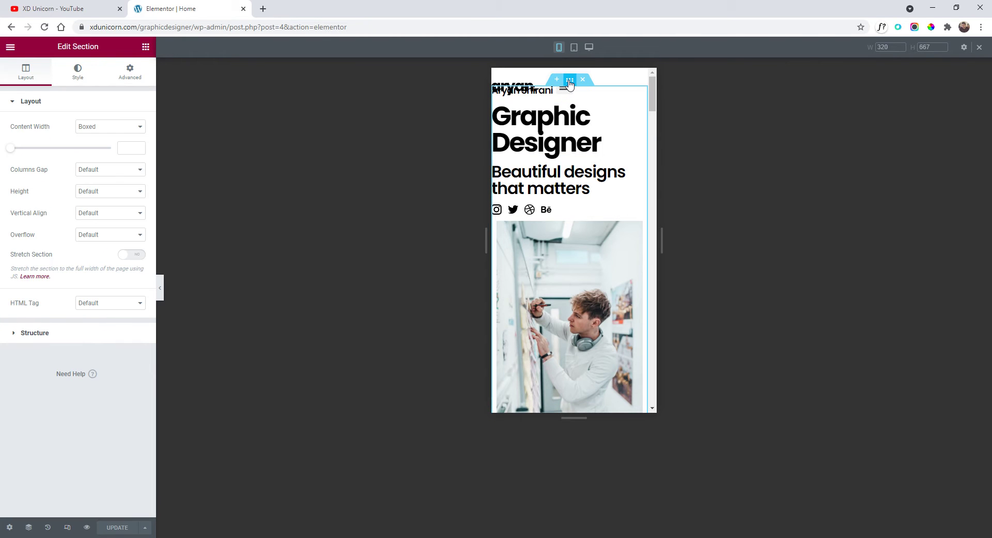
left_click(129, 81)
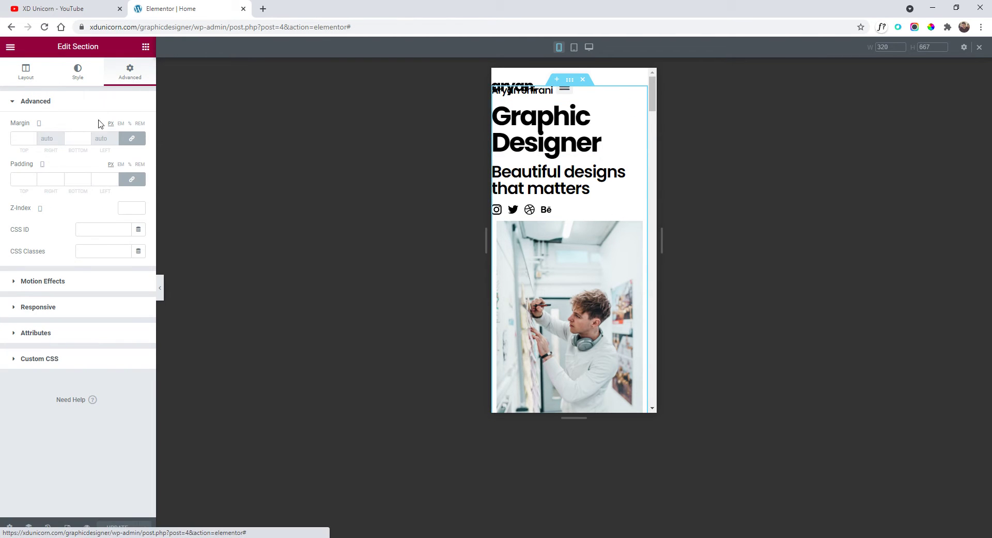
left_click(130, 142)
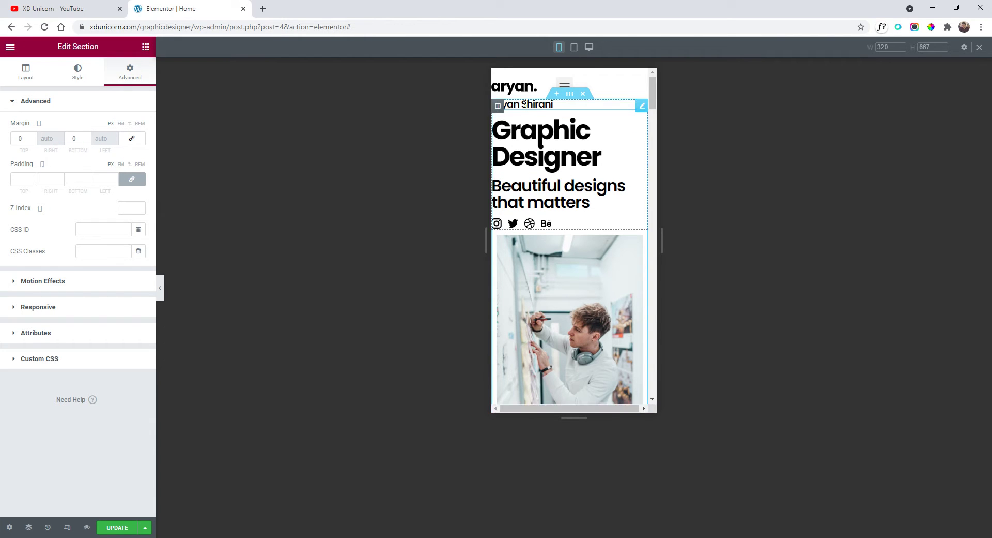
Step: Compare the hero section's margins and layout between the desktop and mobile previews
left_click(590, 47)
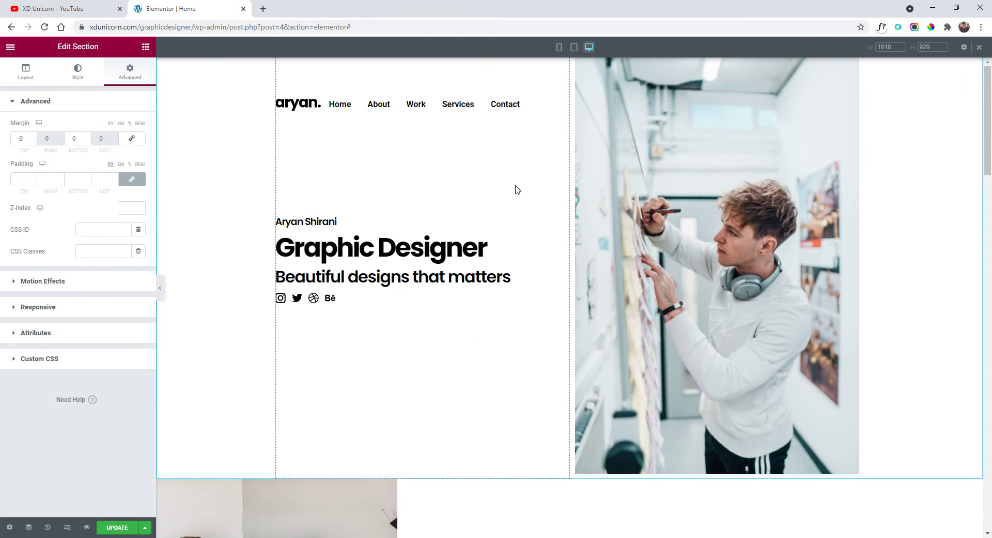
left_click(559, 47)
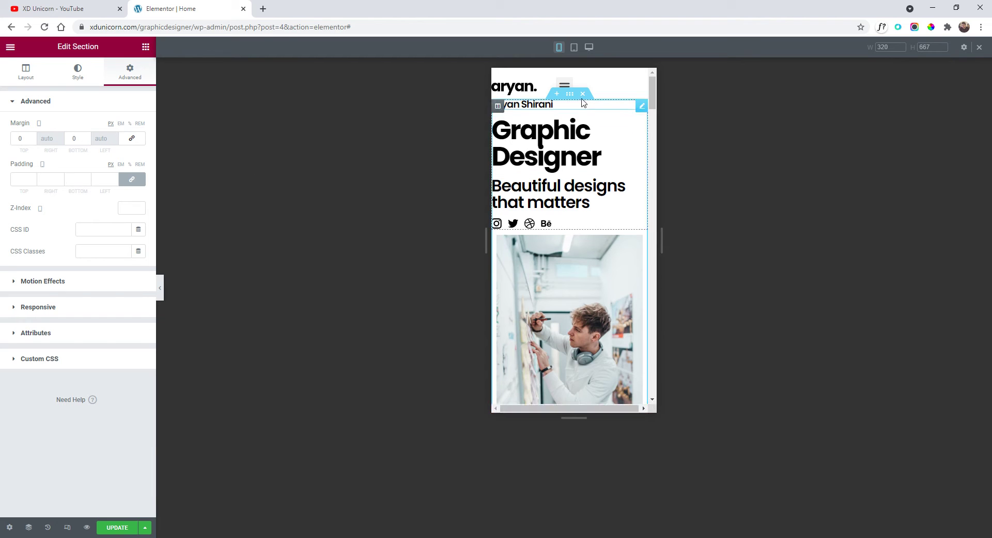
left_click(589, 47)
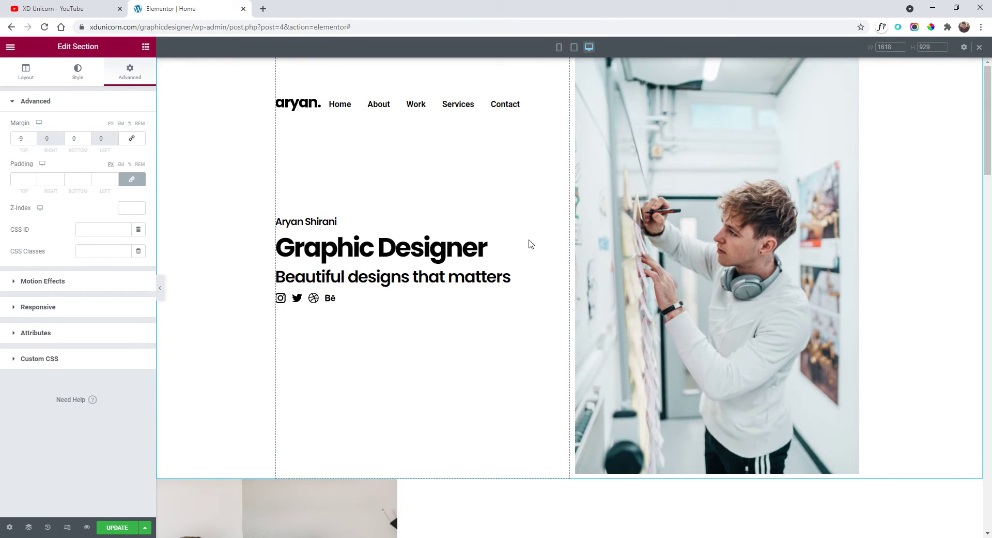
left_click(560, 47)
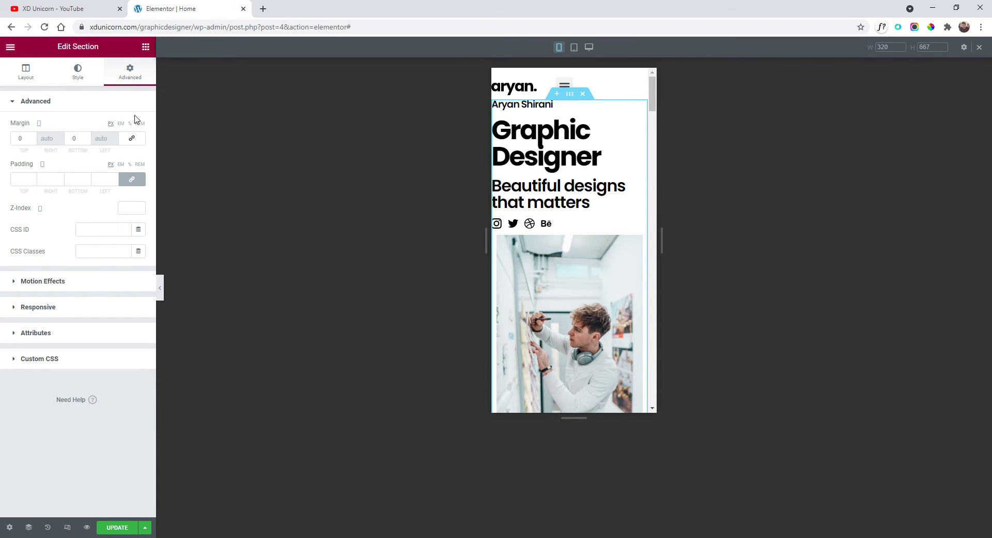
Step: Set the hero section's mobile top margin to 6 px
left_click(33, 137)
left_click(33, 137)
left_click(33, 137)
left_click(33, 137)
left_click(33, 137)
left_click(33, 137)
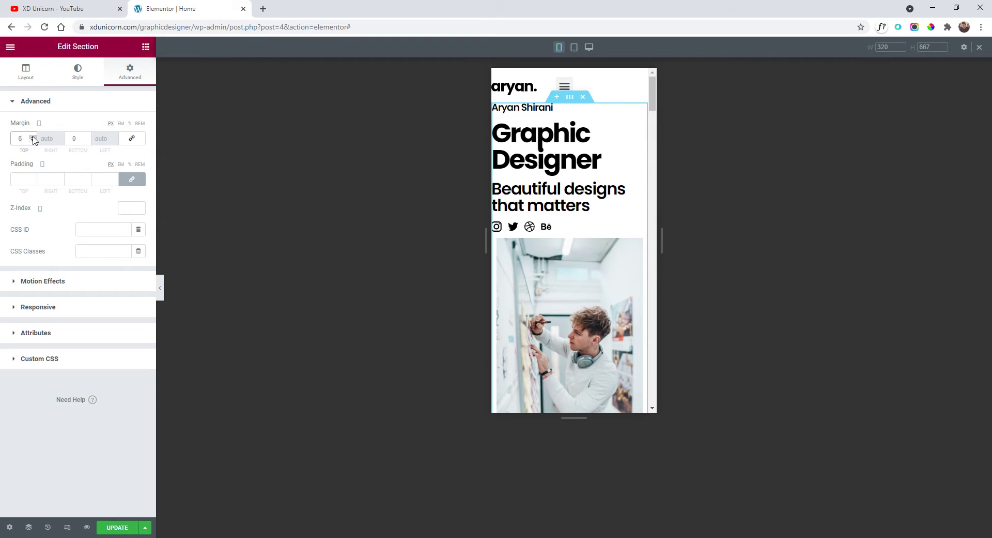
Step: Change the hero section's mobile margin unit to percent and set the top margin to 15%
left_click(130, 123)
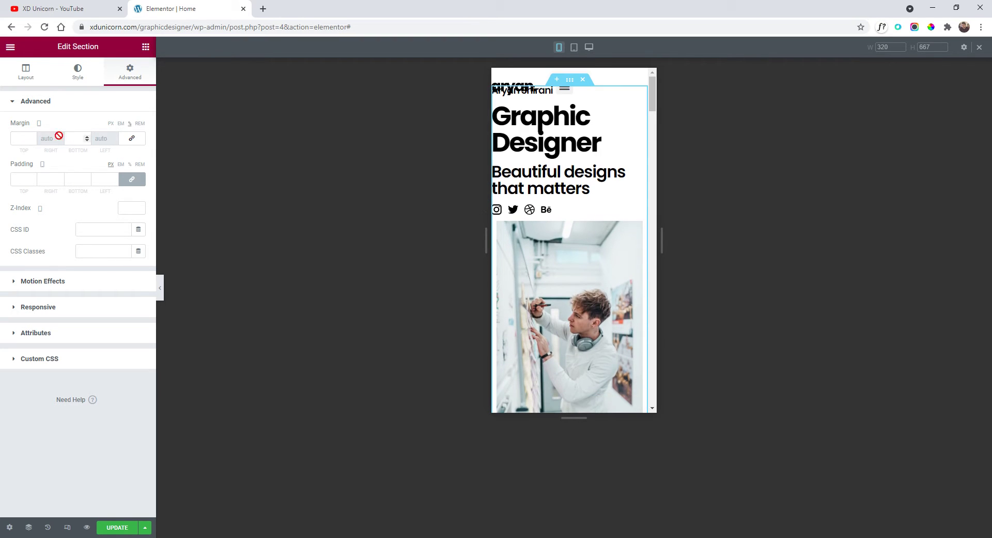
left_click(33, 137)
left_click(33, 137)
left_click(33, 137)
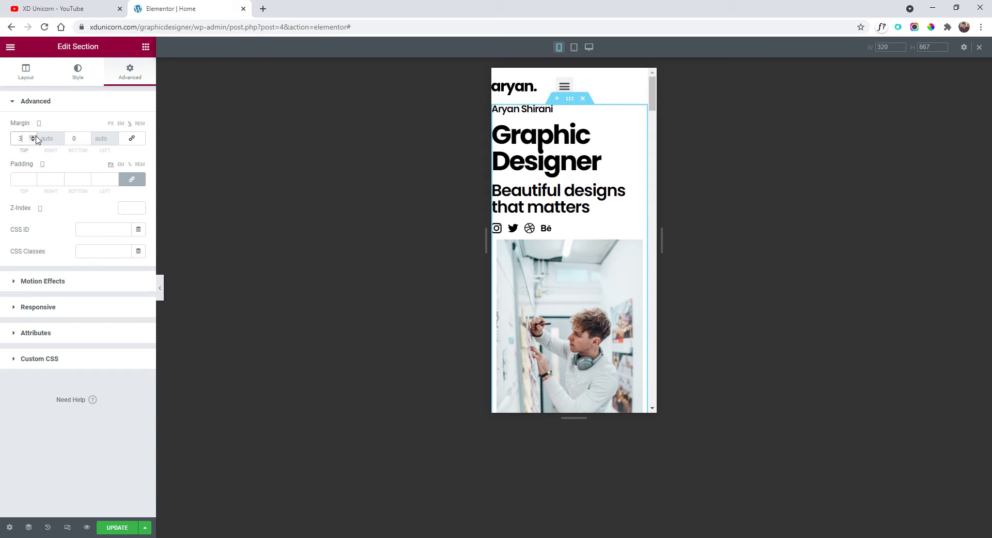
double_click(33, 137)
double_click(34, 137)
double_click(33, 137)
left_click(34, 137)
left_click(33, 137)
double_click(34, 137)
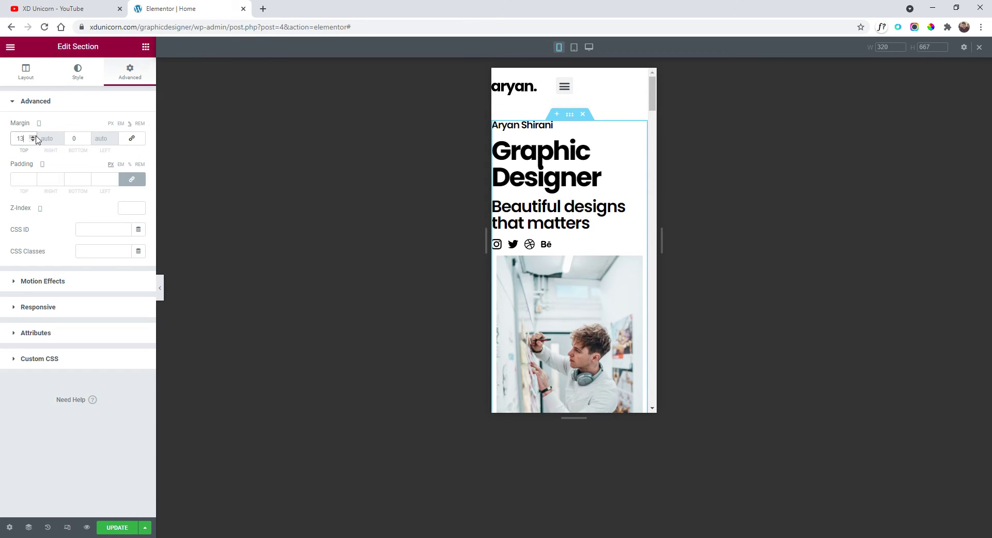
left_click(33, 137)
left_click(34, 137)
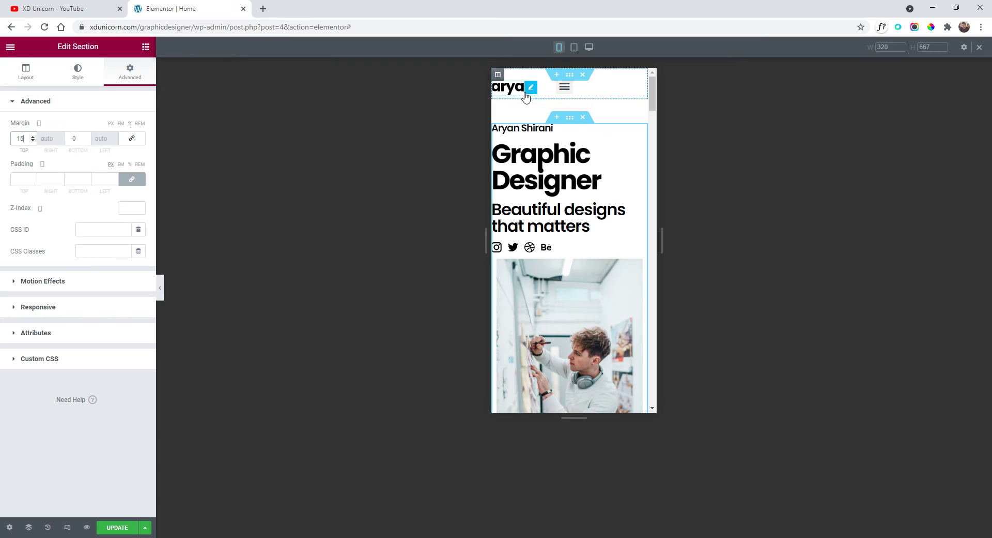
Step: Try out the hamburger menu and set the navigation menu's mobile dropdown breakpoint to None
left_click(567, 91)
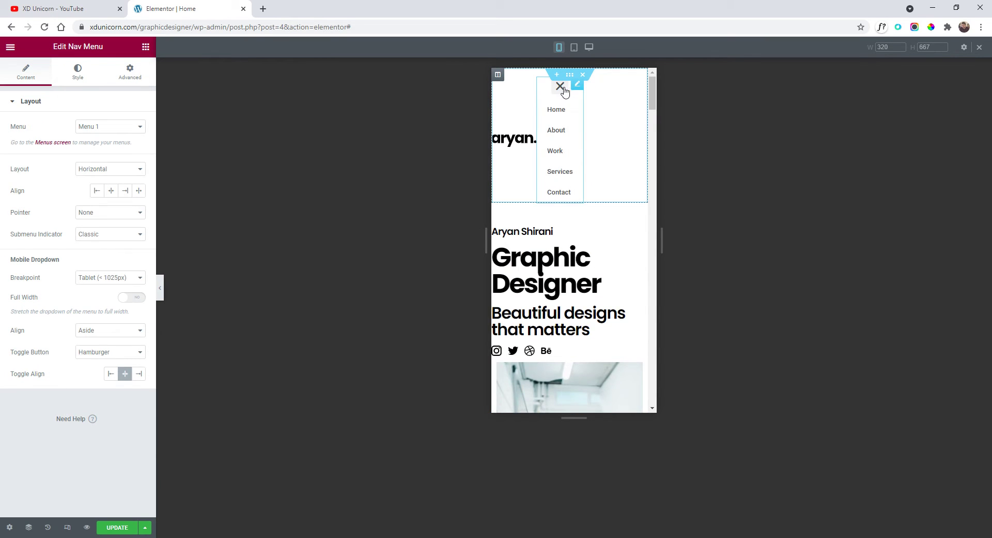
left_click(567, 91)
left_click(570, 96)
left_click(569, 97)
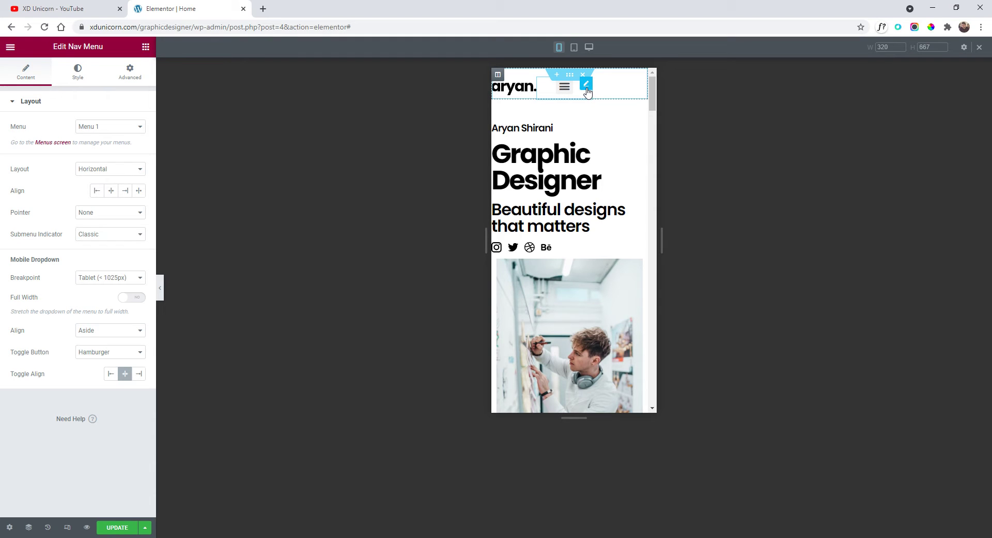
left_click(113, 282)
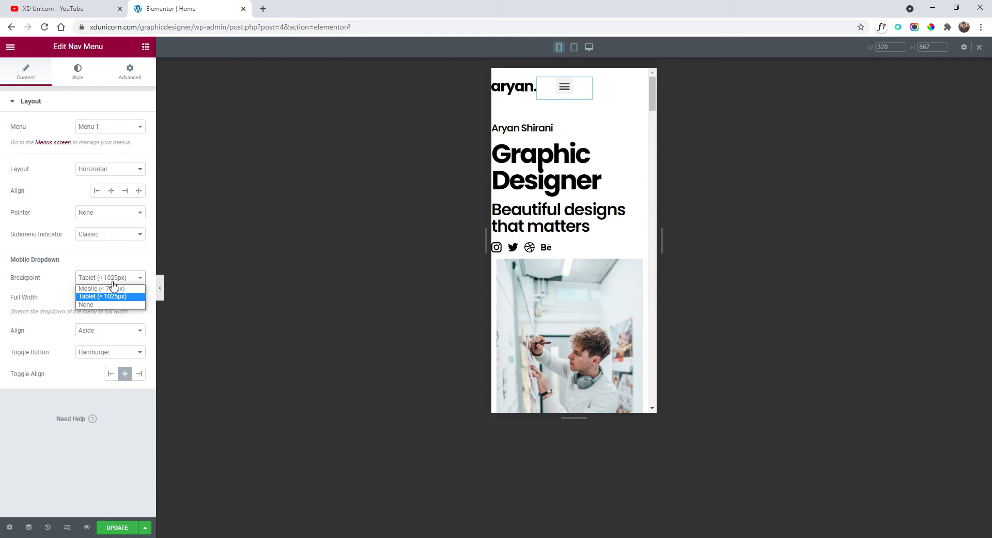
left_click(111, 304)
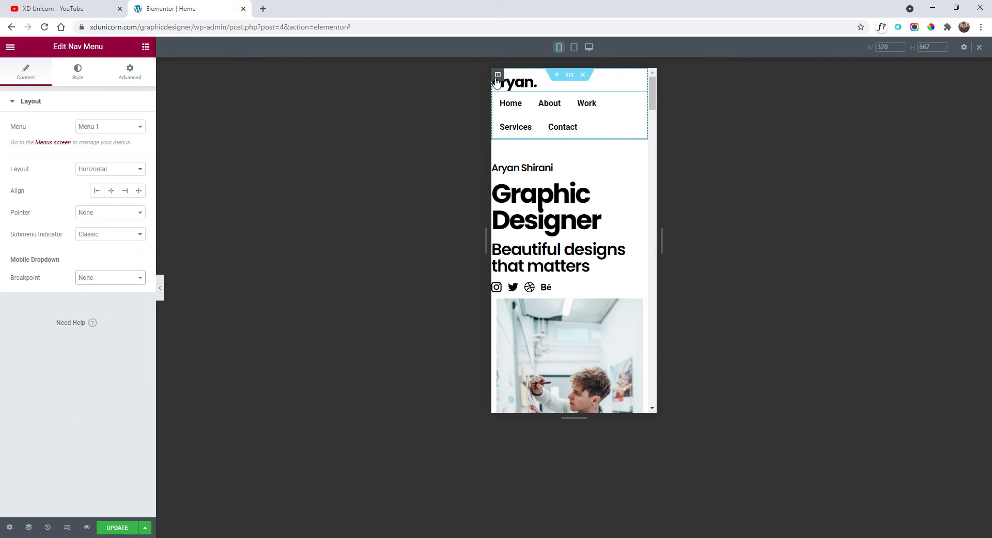
Step: Set the mobile padding of the header column with the logo and menu to 6% on all sides
left_click(496, 75)
left_click(124, 77)
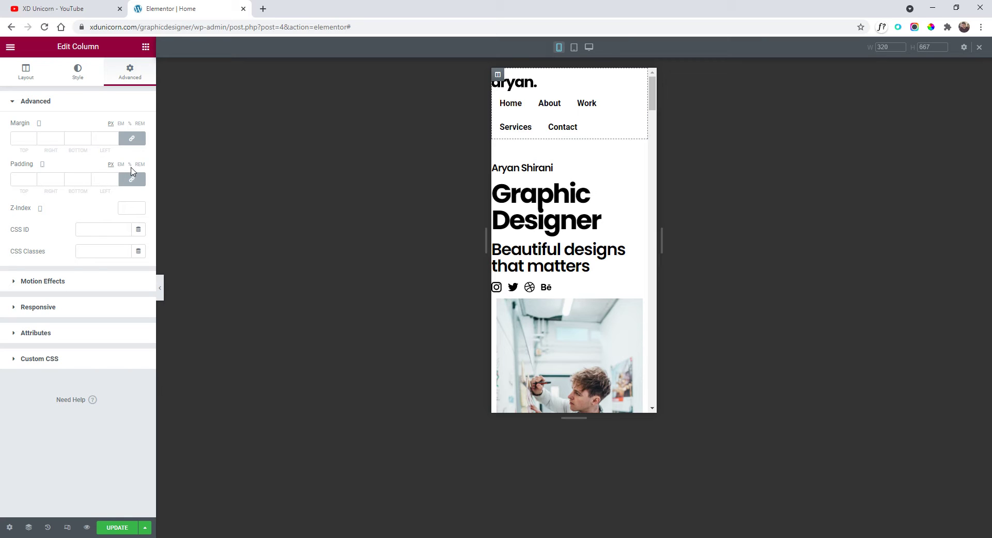
left_click(32, 179)
type("6")
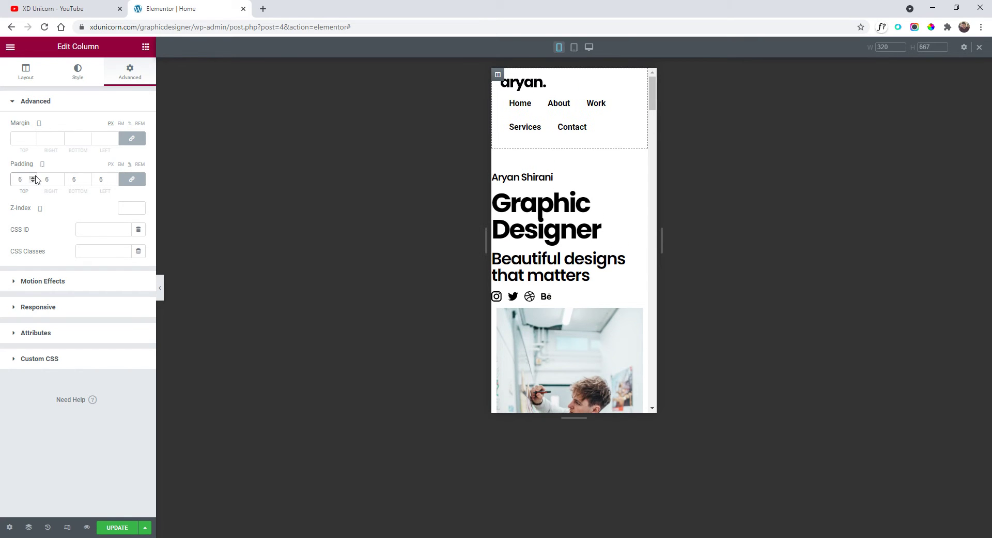
Step: Unlink the header column's padding values and set only its top padding to 13%
left_click(132, 179)
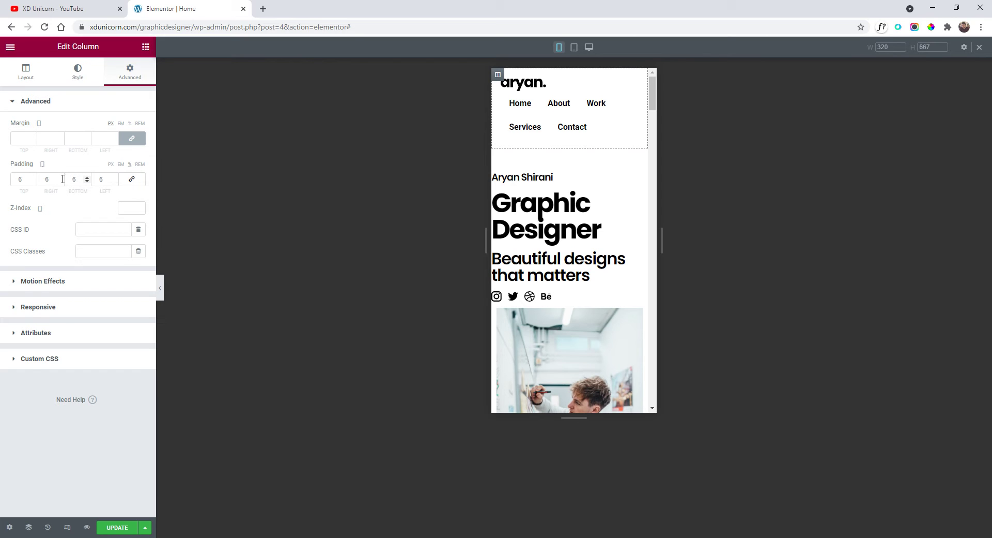
left_click(32, 177)
left_click(32, 178)
left_click(33, 178)
left_click(32, 177)
left_click(33, 177)
left_click(32, 178)
left_click(33, 177)
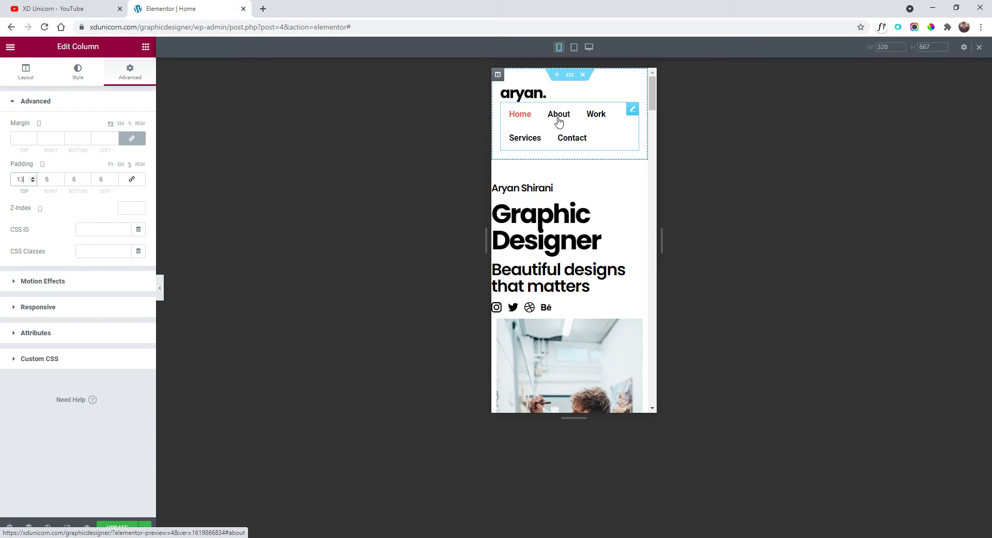
Step: Set the navigation menu's mobile horizontal padding to 18 in its style settings
left_click(633, 109)
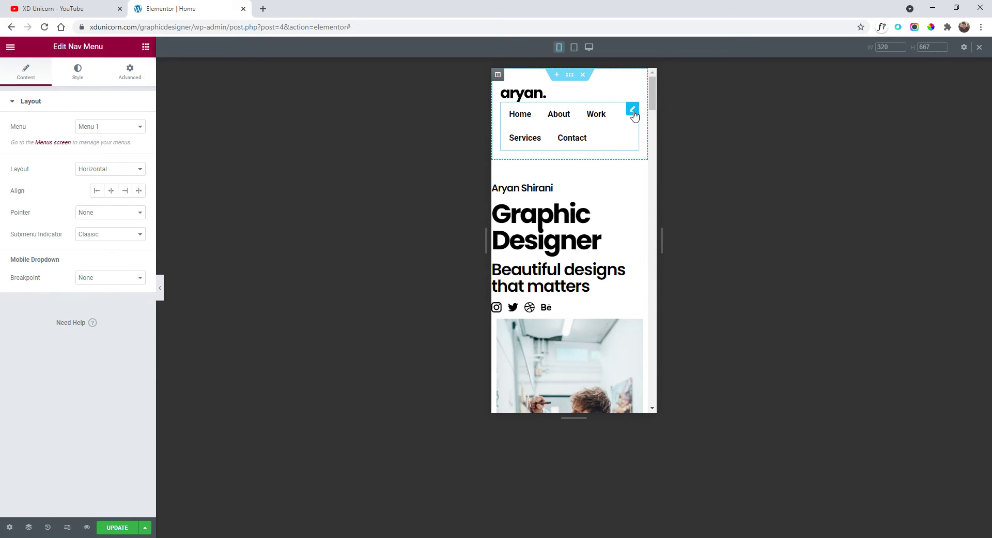
left_click(75, 85)
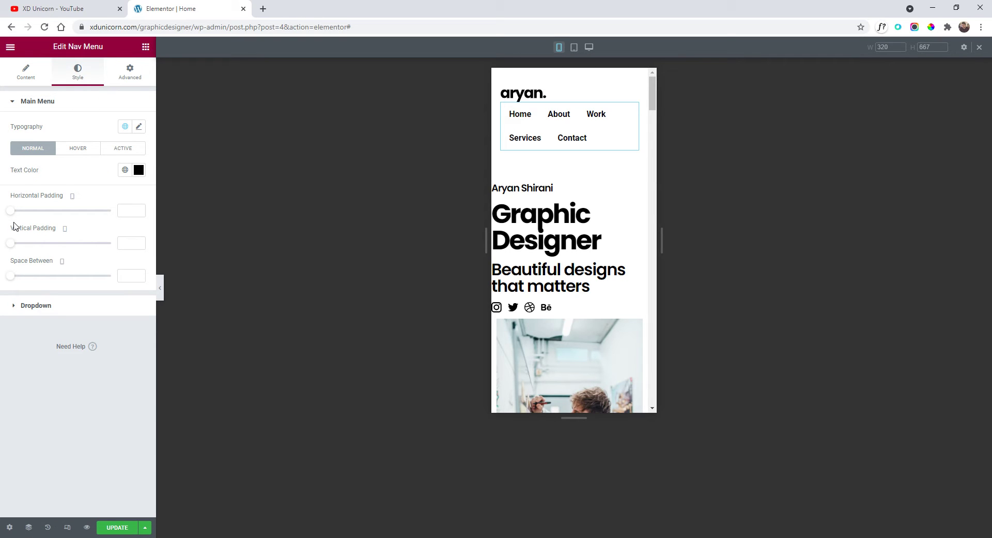
left_click_drag(14, 214, 51, 215)
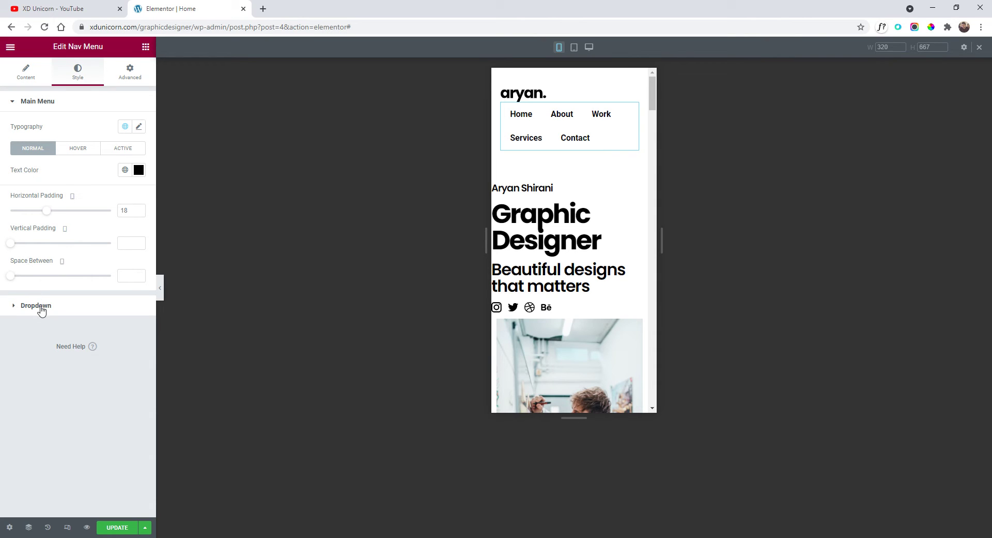
mouse_move(11, 275)
left_mouse_down()
mouse_move(48, 279)
mouse_move(2, 279)
left_mouse_up()
Step: Unlink the navigation menu's mobile margins, set only its left margin to -18 px, and preview the page without the editing panel
left_click(127, 77)
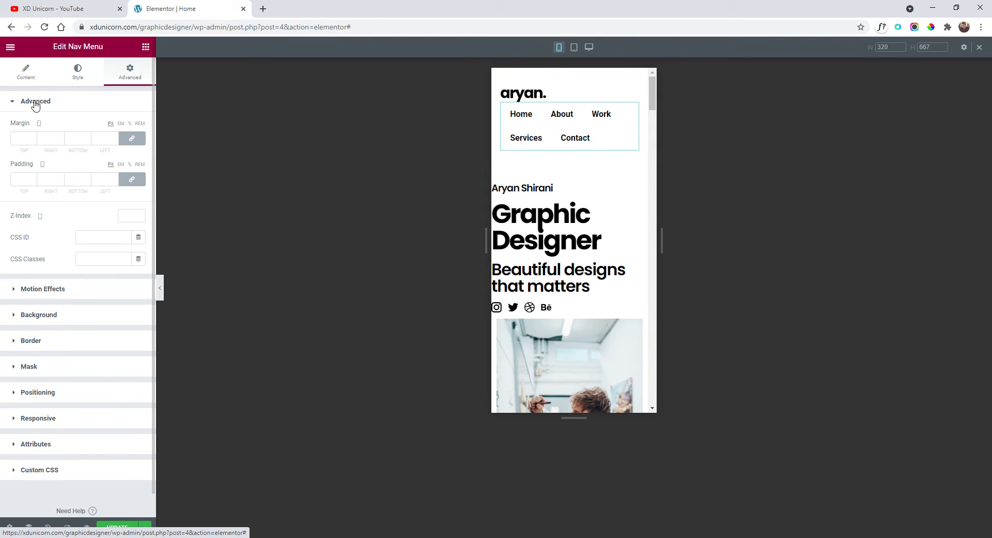
left_click(133, 141)
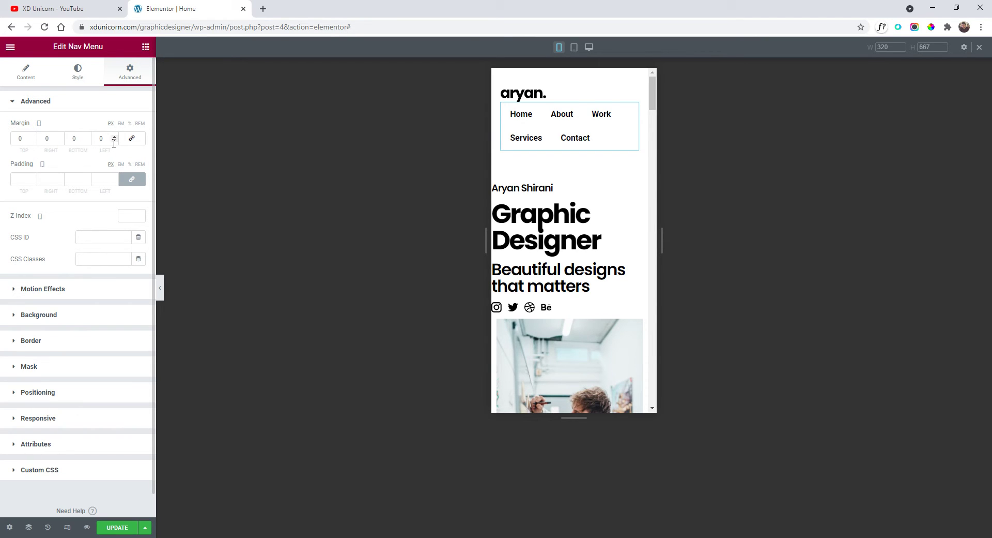
left_click_drag(115, 141, 115, 141)
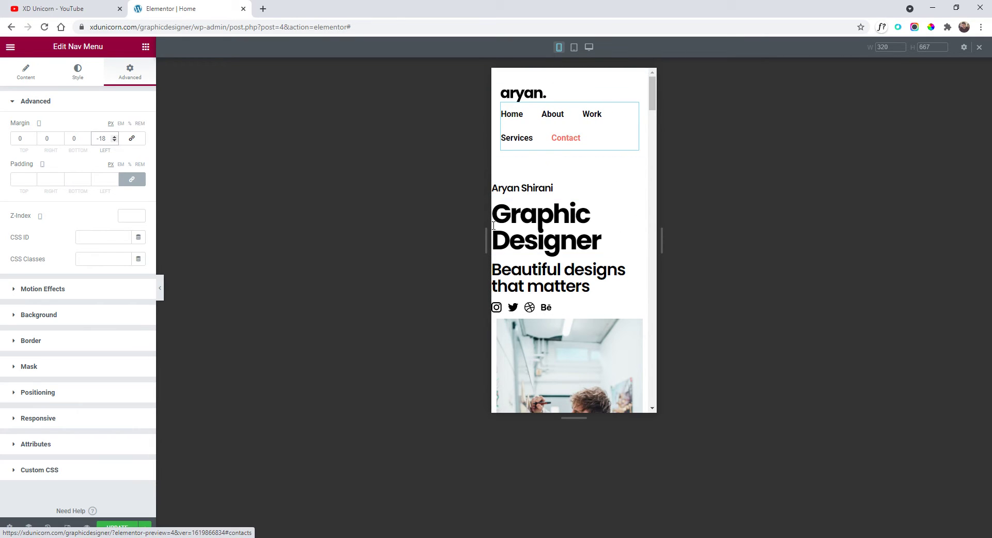
left_click(161, 286)
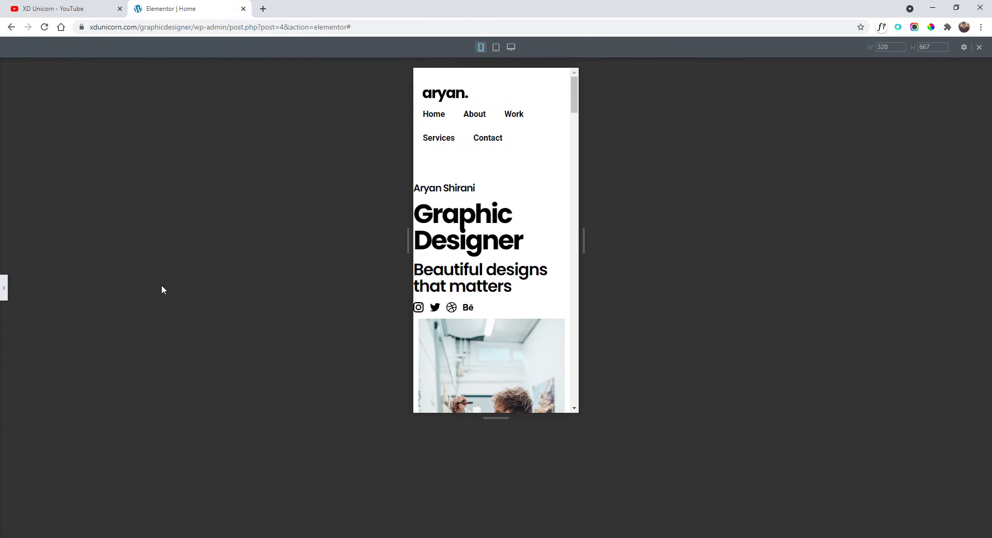
left_click(4, 289)
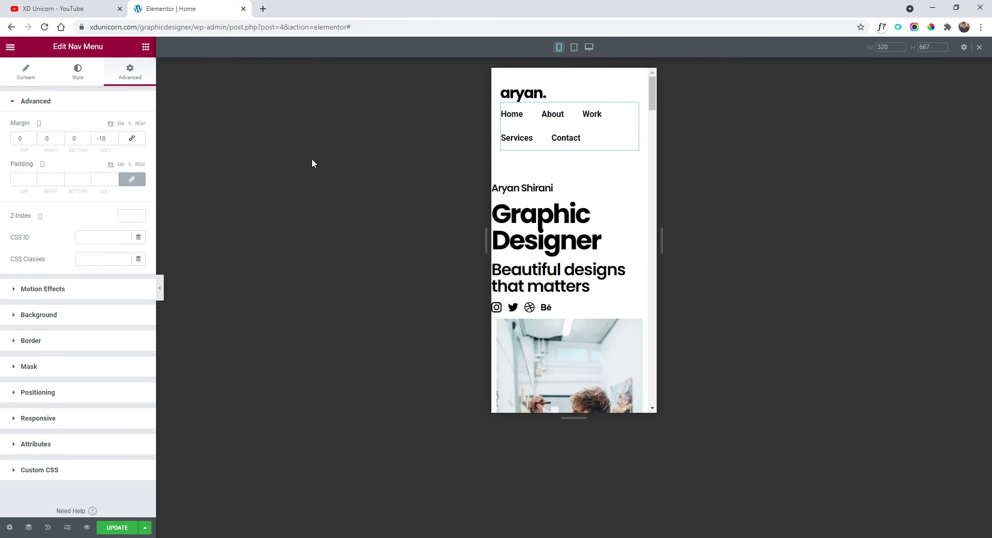
Step: Set the navigation menu's mobile top margin to 25 px
left_click(32, 137)
left_click(32, 136)
left_click(33, 136)
left_click(33, 136)
left_click(32, 136)
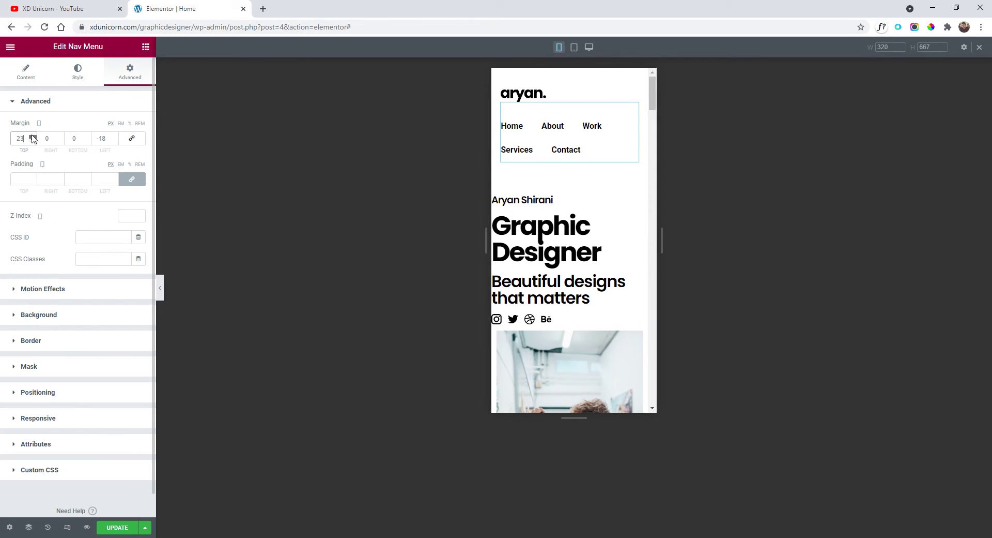
left_click(33, 136)
left_click(33, 136)
left_click(33, 136)
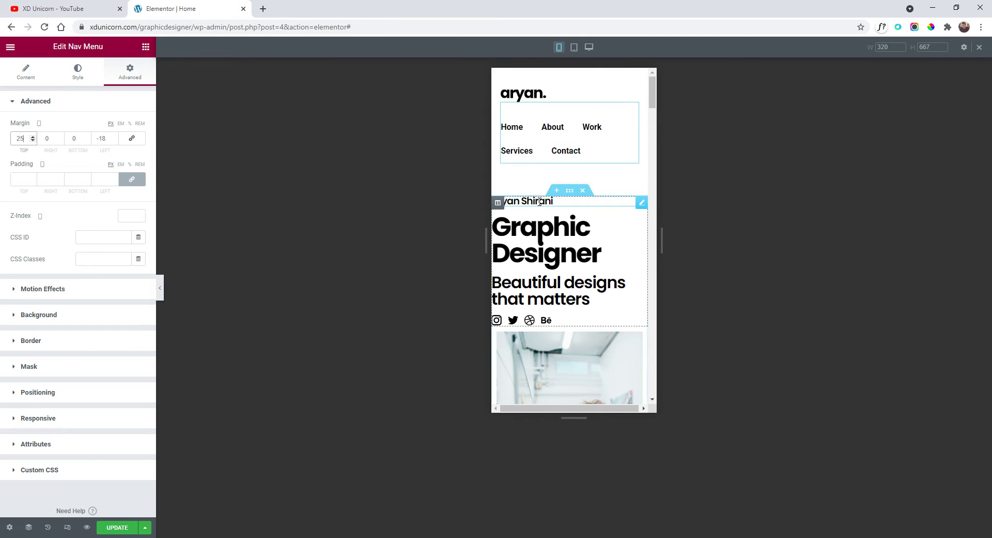
Step: Set the mobile padding of the hero text column with the headings and social icons to 6% on all sides
scroll(584, 214, "down", 1)
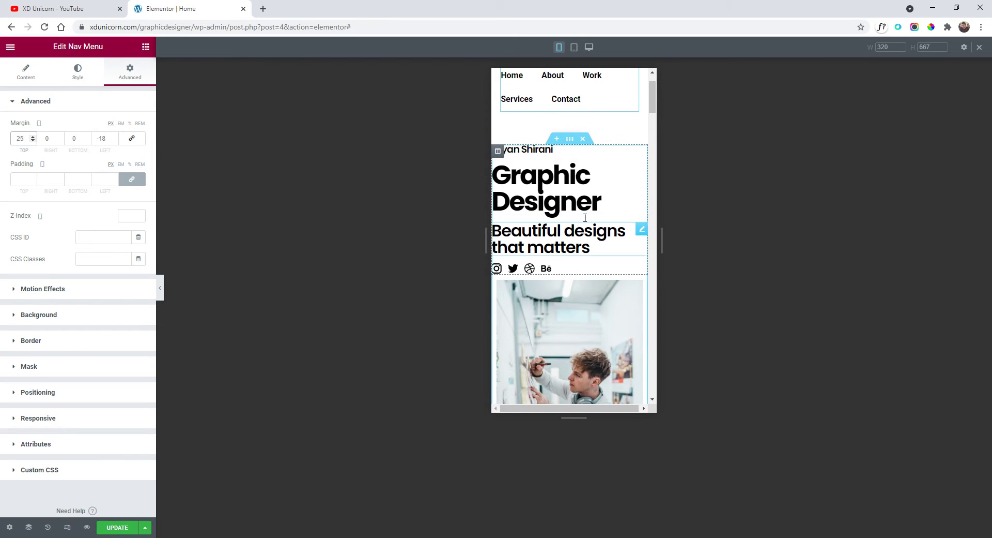
left_click(570, 139)
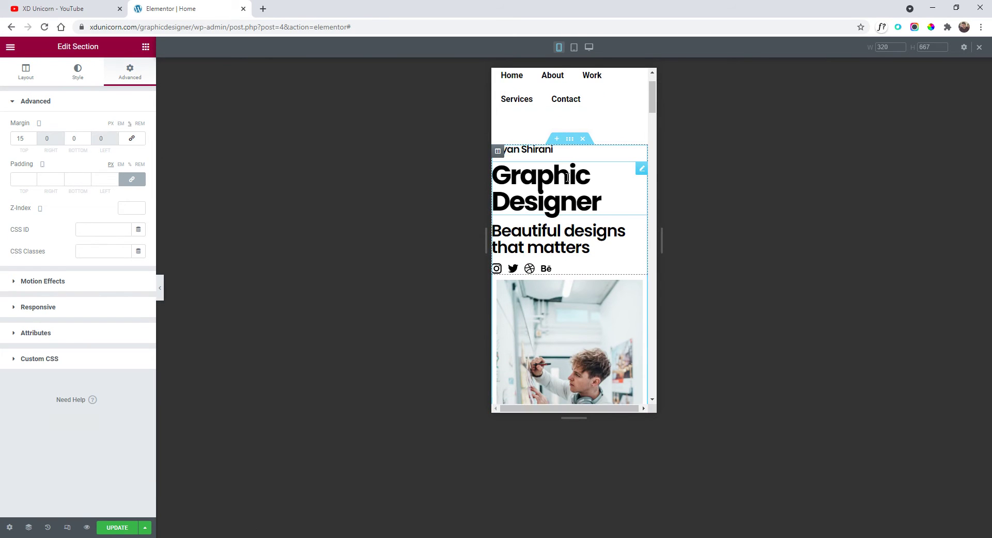
left_click(497, 151)
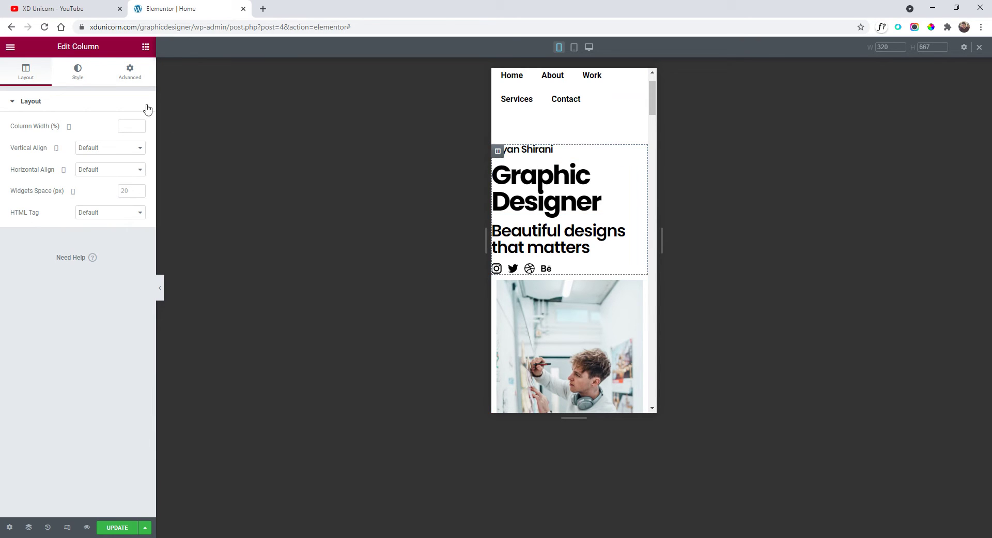
left_click(124, 77)
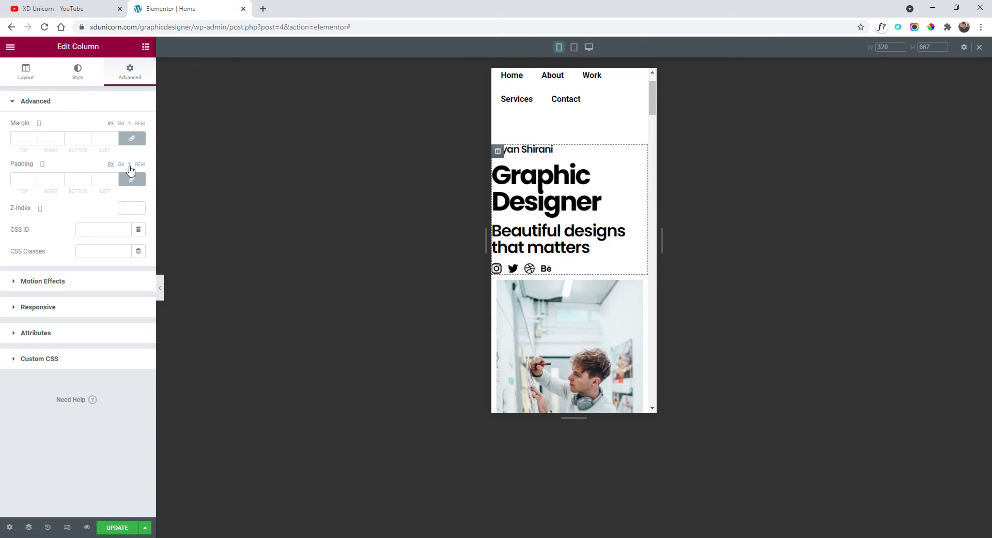
left_click(32, 178)
left_click(33, 179)
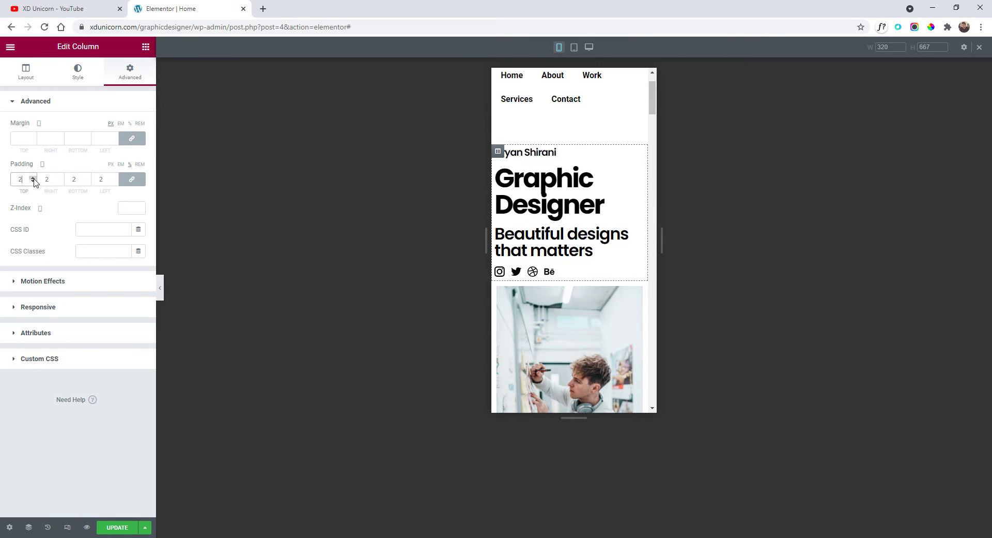
left_click(33, 179)
left_click(33, 179)
left_click(33, 179)
left_click(33, 179)
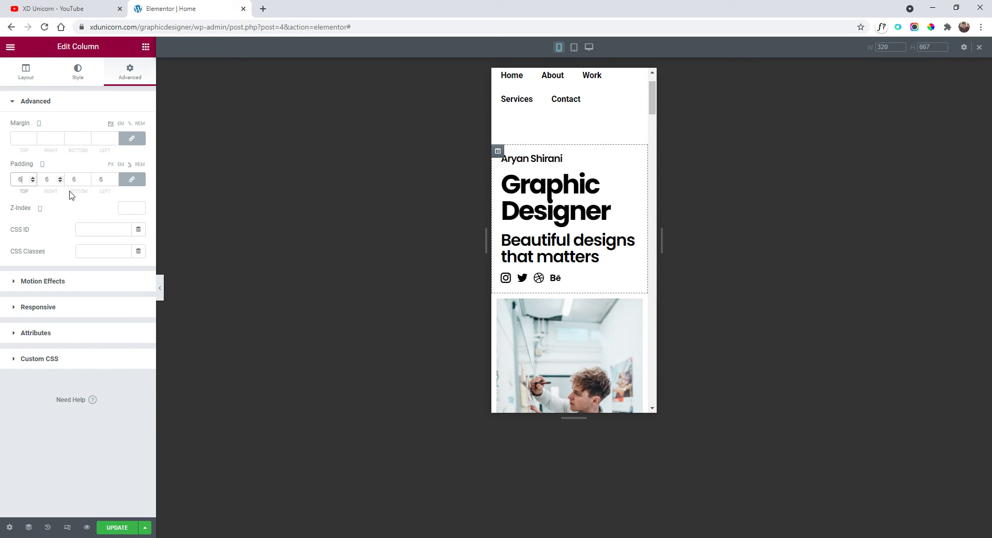
Step: Set the mobile font size of the "Graphic Designer" heading to 4 rem
scroll(577, 177, "up", 1)
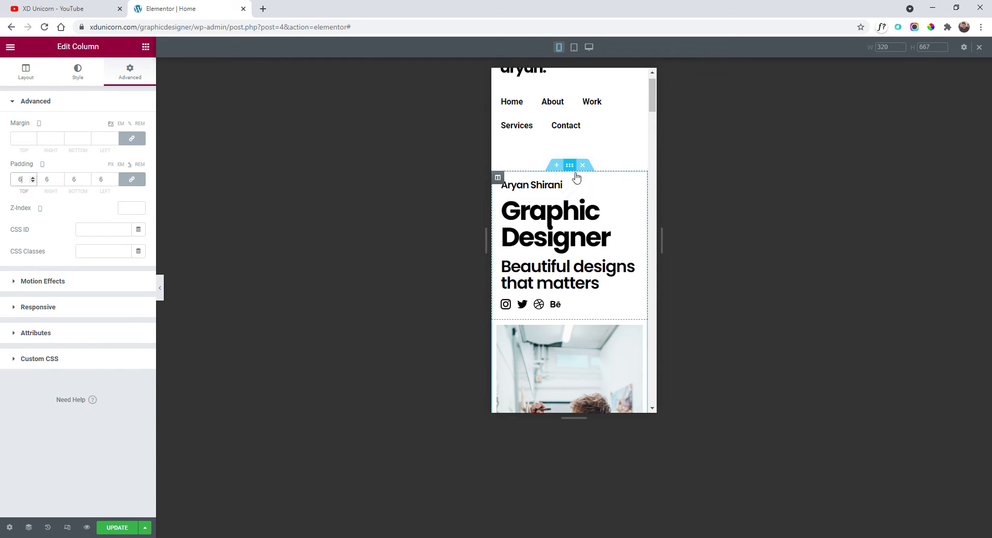
scroll(577, 177, "up", 1)
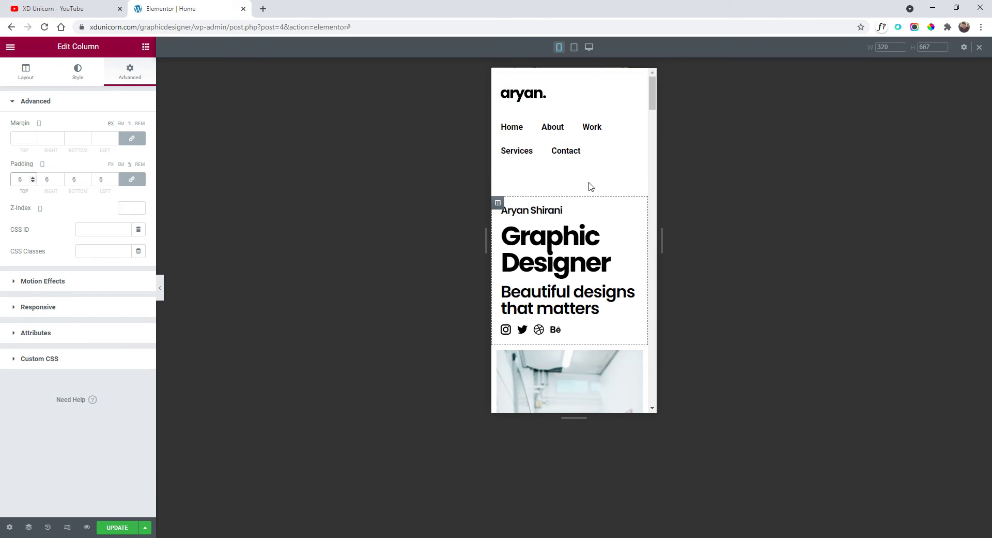
scroll(591, 187, "down", 3)
scroll(552, 182, "up", 2)
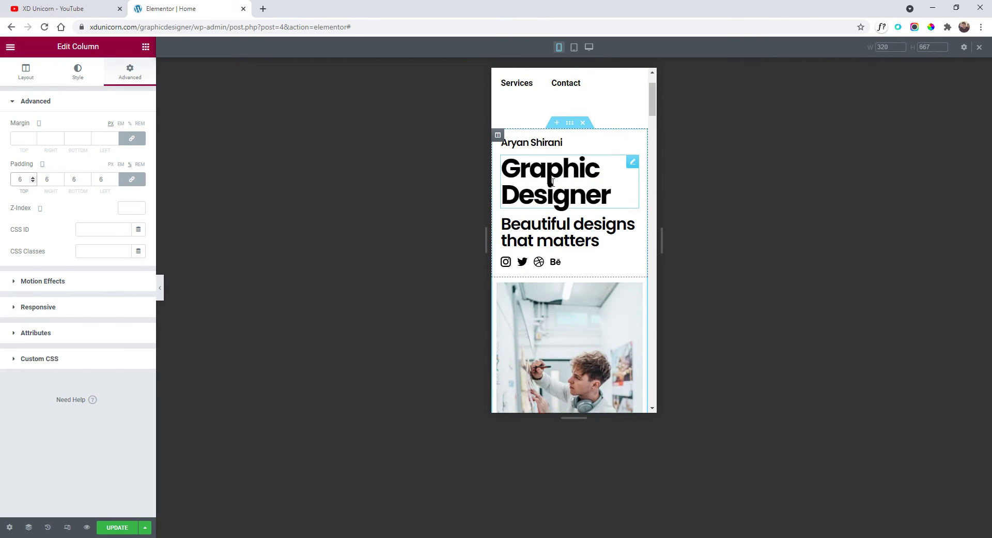
scroll(552, 182, "up", 1)
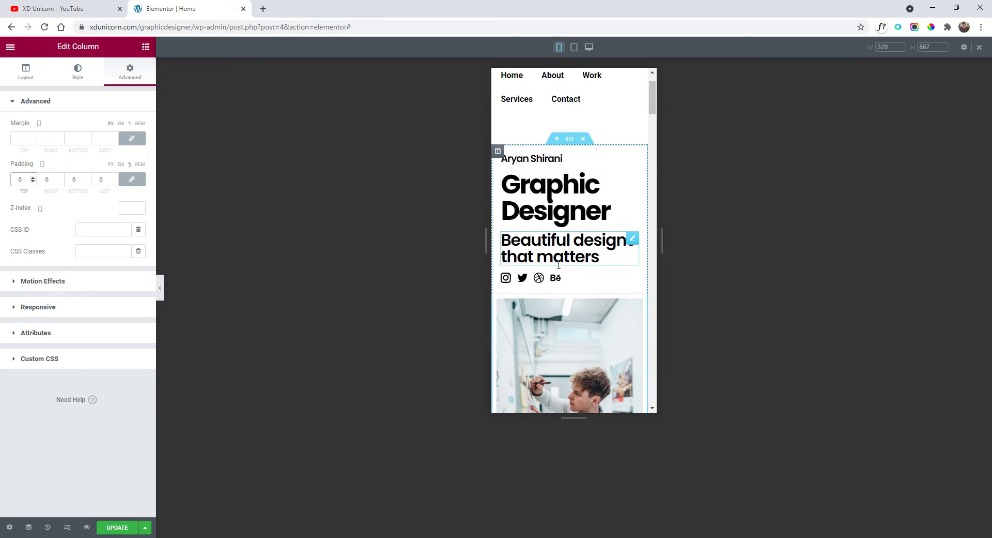
left_click(591, 204)
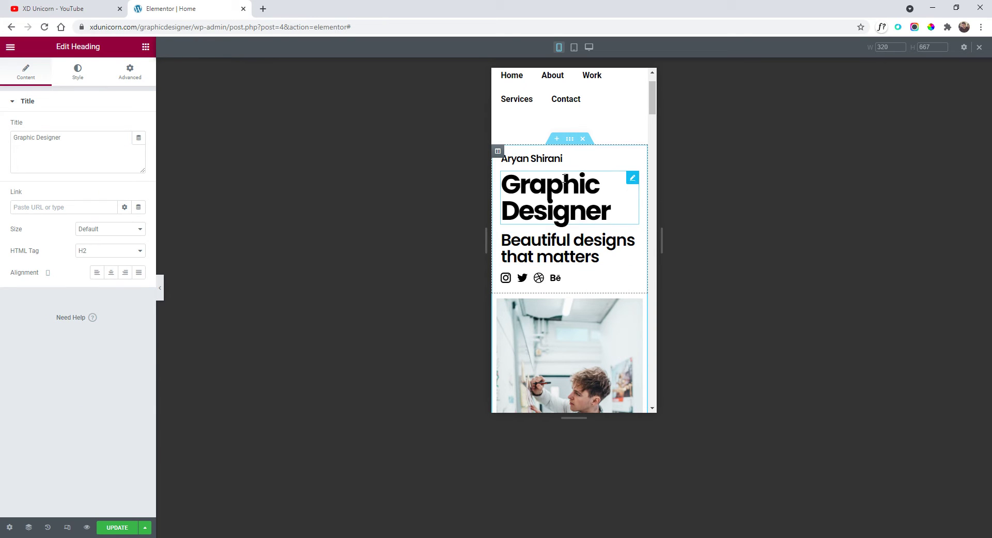
left_click(78, 72)
left_click(139, 149)
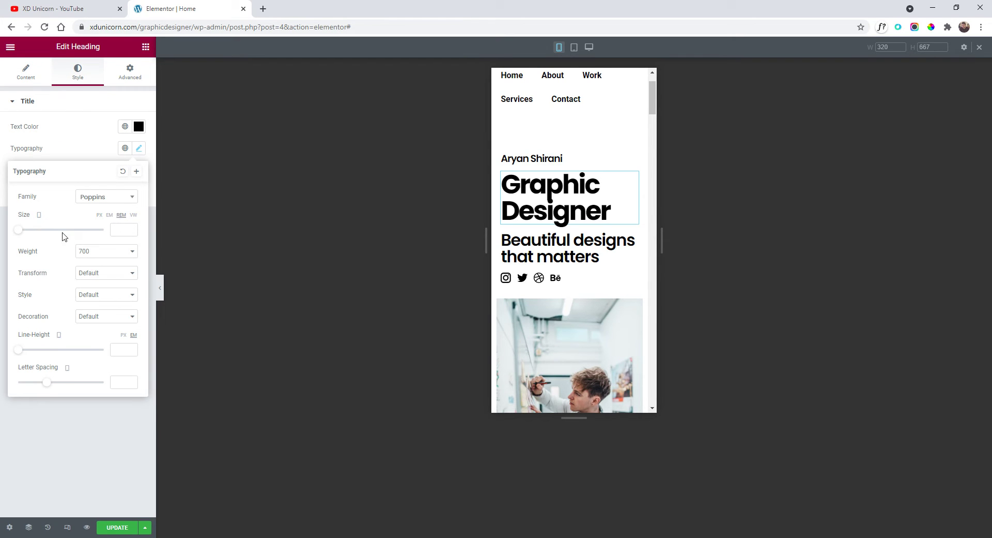
left_click_drag(19, 231, 55, 235)
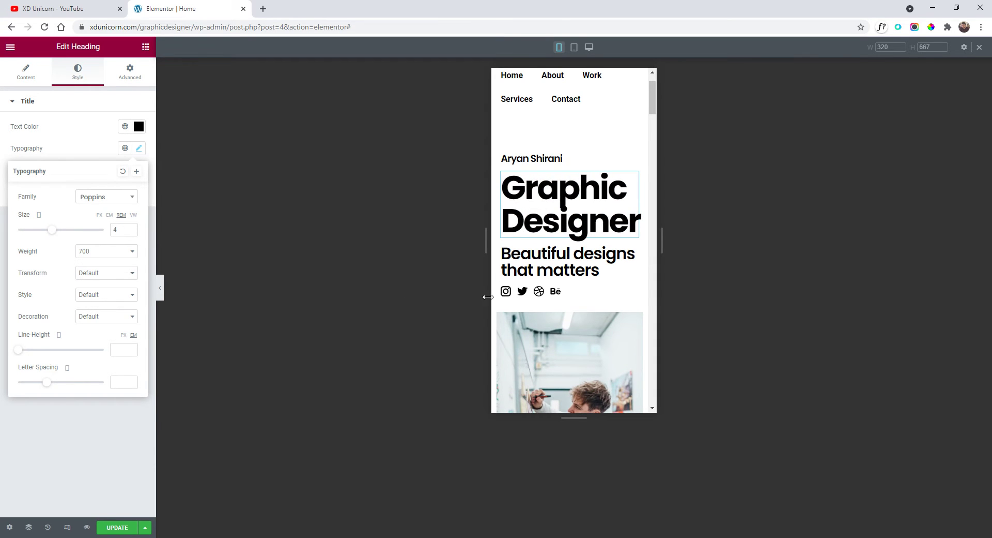
Step: Set the "Beautiful designs that matters" heading's mobile font size to 1.5 rem and its line height to 1.3 em
left_click(630, 254)
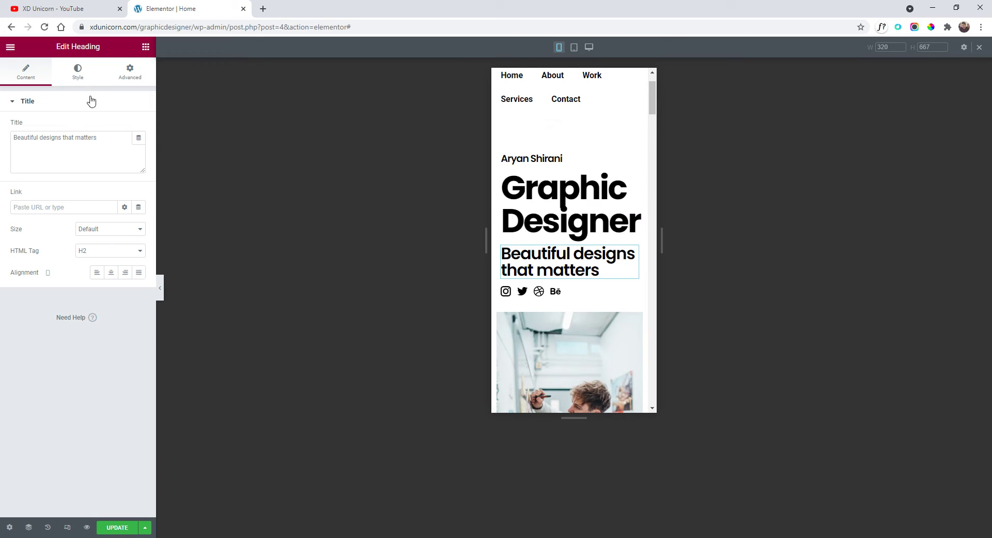
left_click(77, 72)
left_click(138, 148)
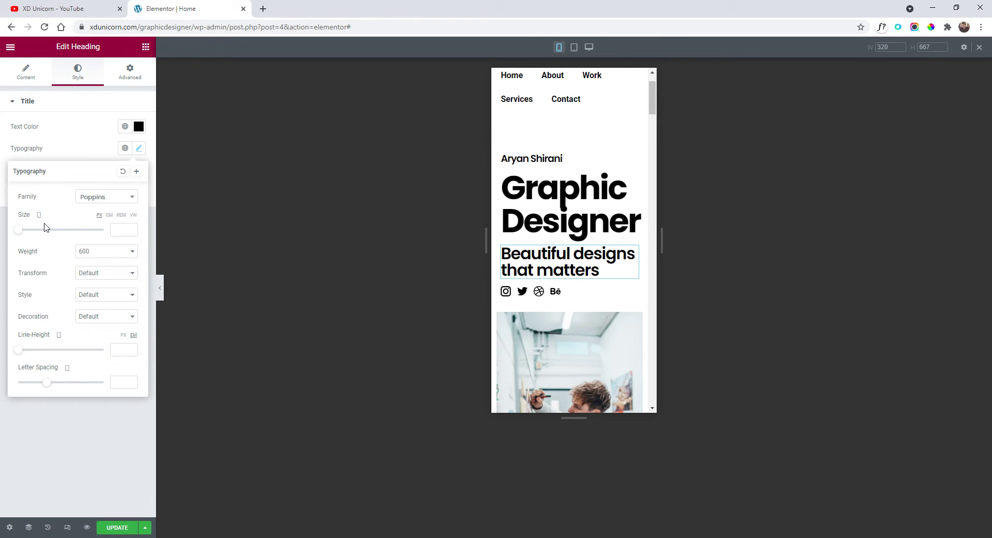
left_click_drag(21, 234, 31, 237)
left_click(121, 215)
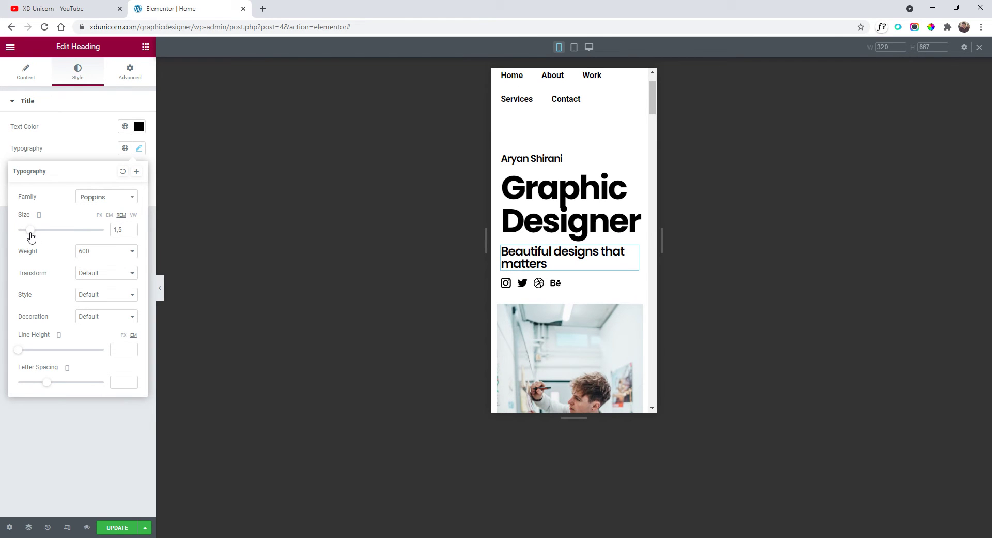
left_click_drag(19, 351, 29, 350)
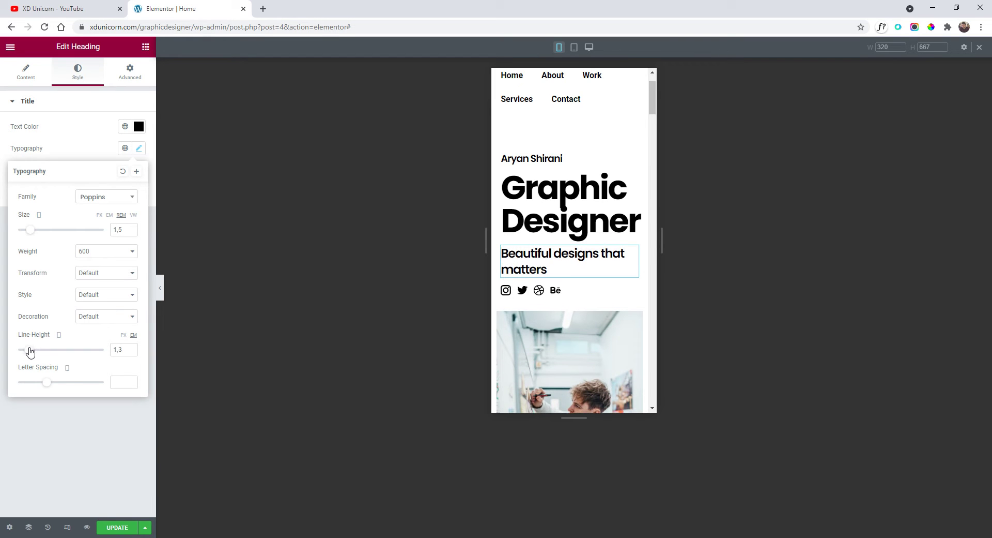
Step: Set the header section's mobile bottom margin to -35 px and preview the page without the editing panel
scroll(571, 161, "up", 1)
left_click(571, 77)
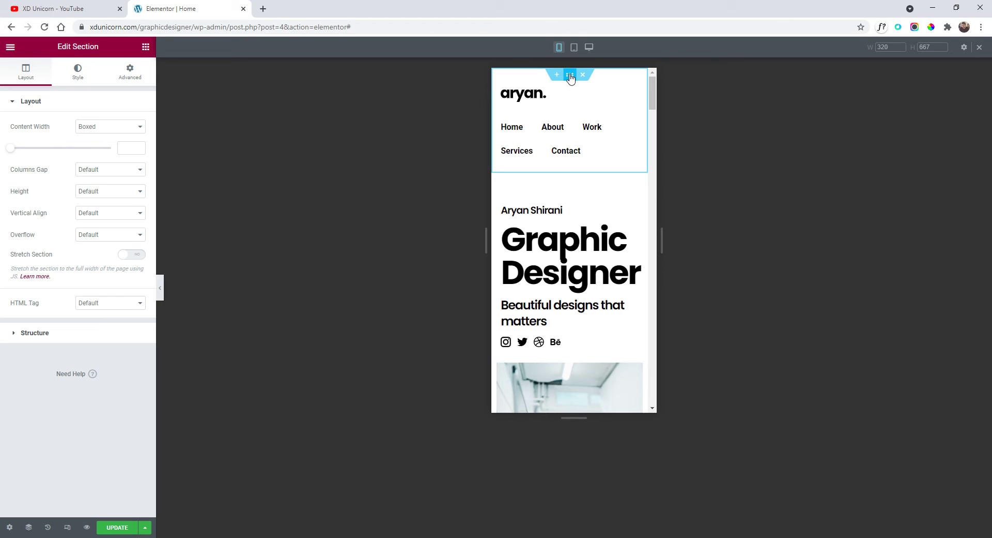
left_click(129, 78)
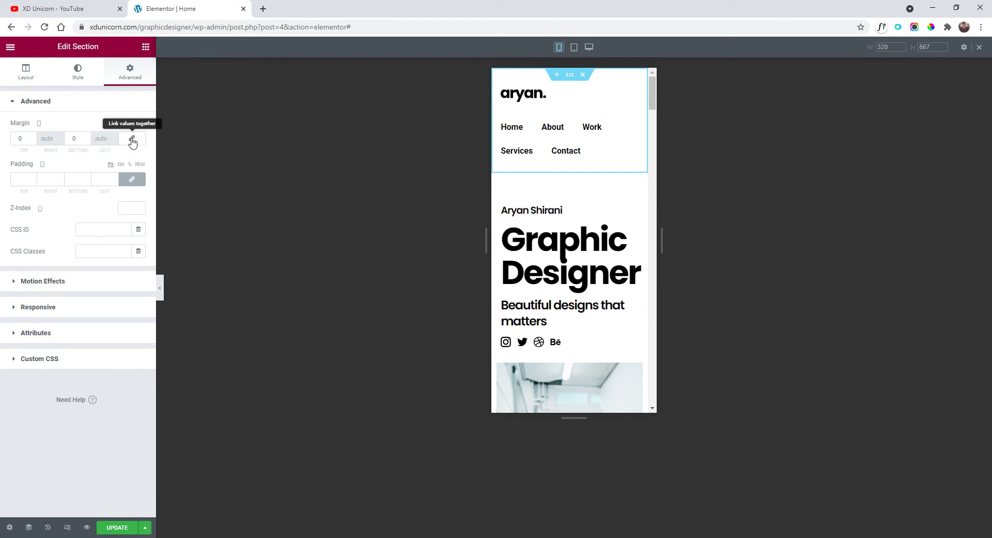
left_click(132, 141)
left_click(86, 141)
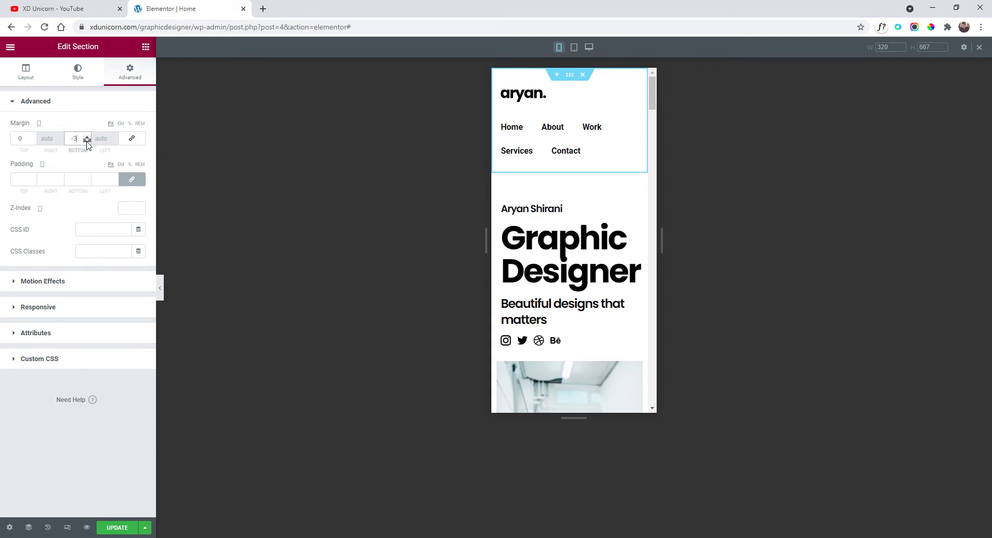
left_click_drag(87, 140, 87, 140)
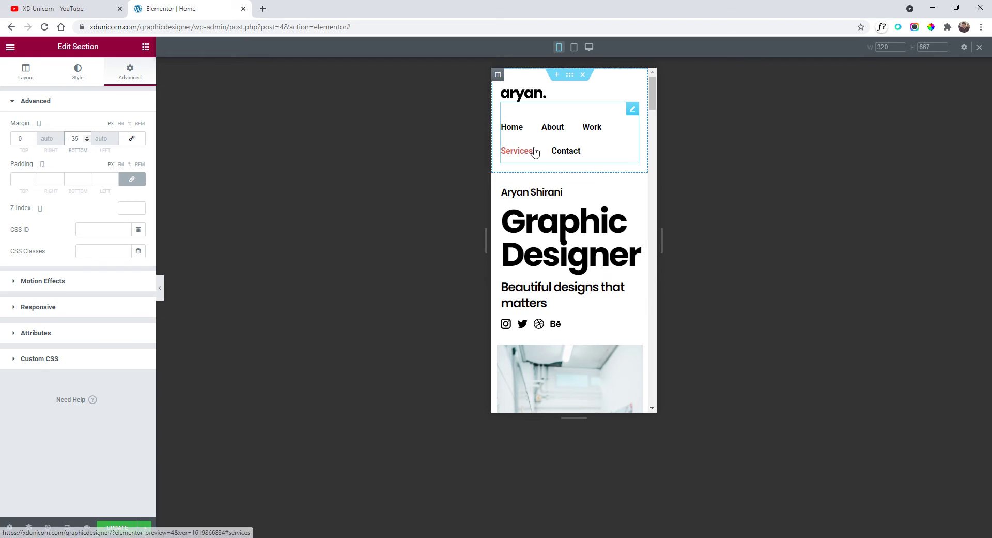
left_click(160, 287)
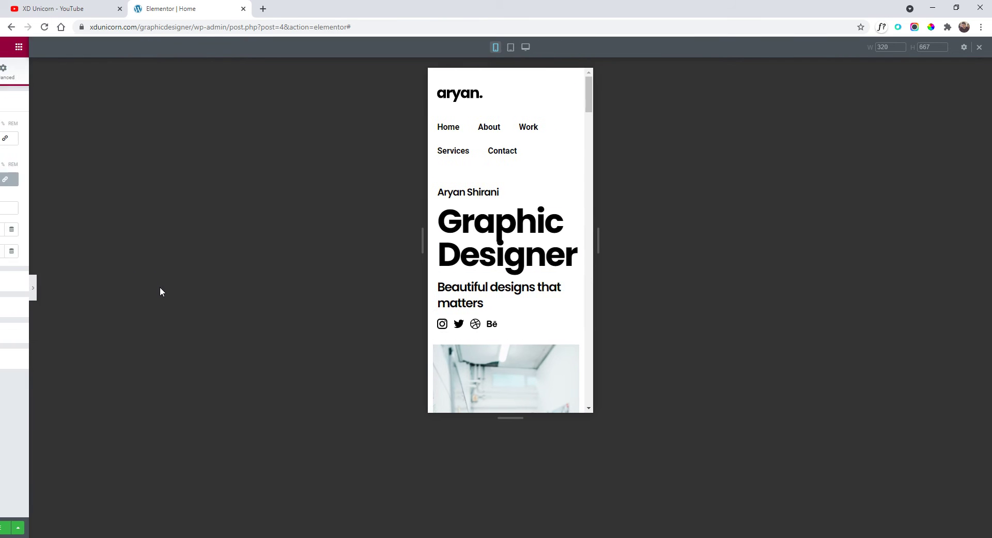
scroll(481, 154, "down", 2)
scroll(481, 154, "up", 2)
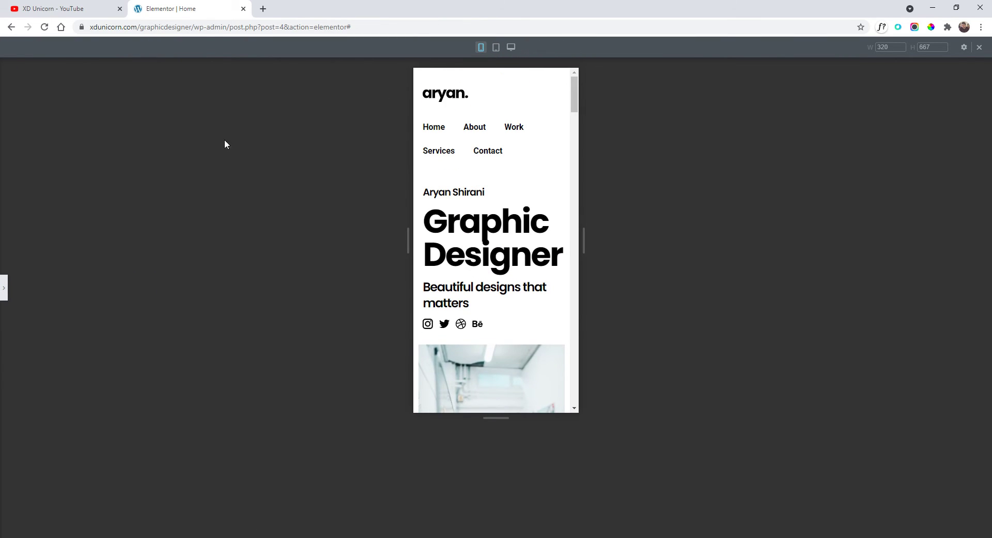
left_click(2, 284)
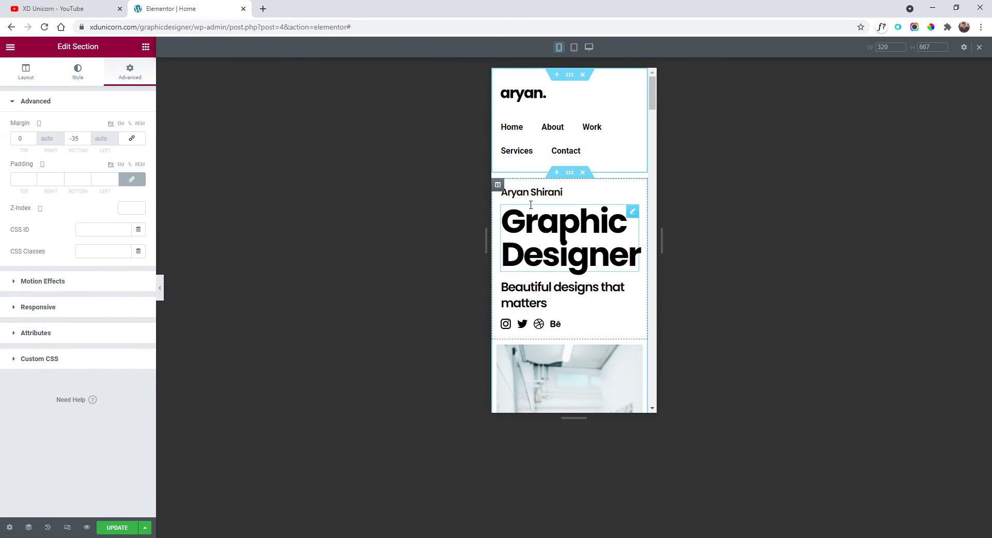
Step: Set the mobile padding of the column with the desk workspace photo to 4% on all sides and preview the page without the editing panel
scroll(580, 198, "down", 8)
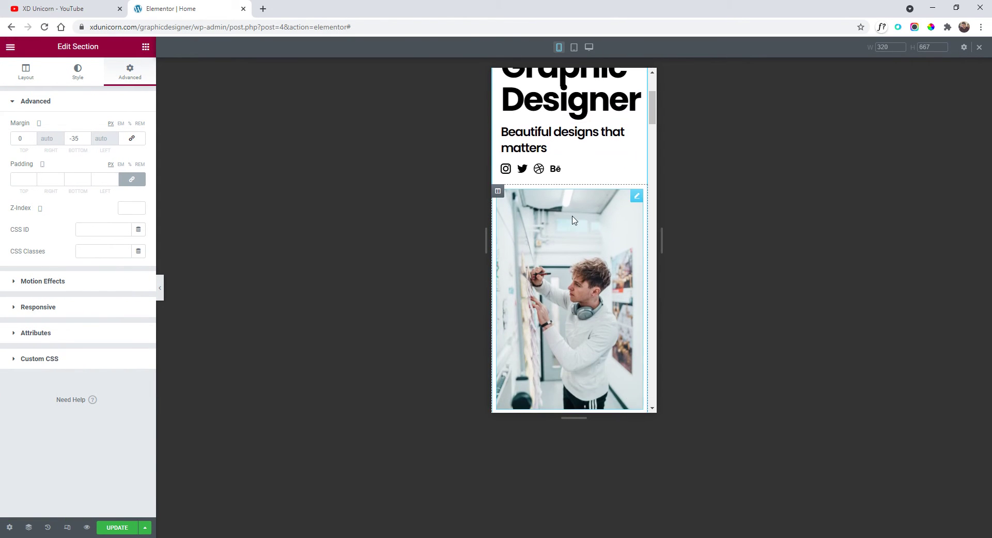
scroll(586, 203, "down", 1)
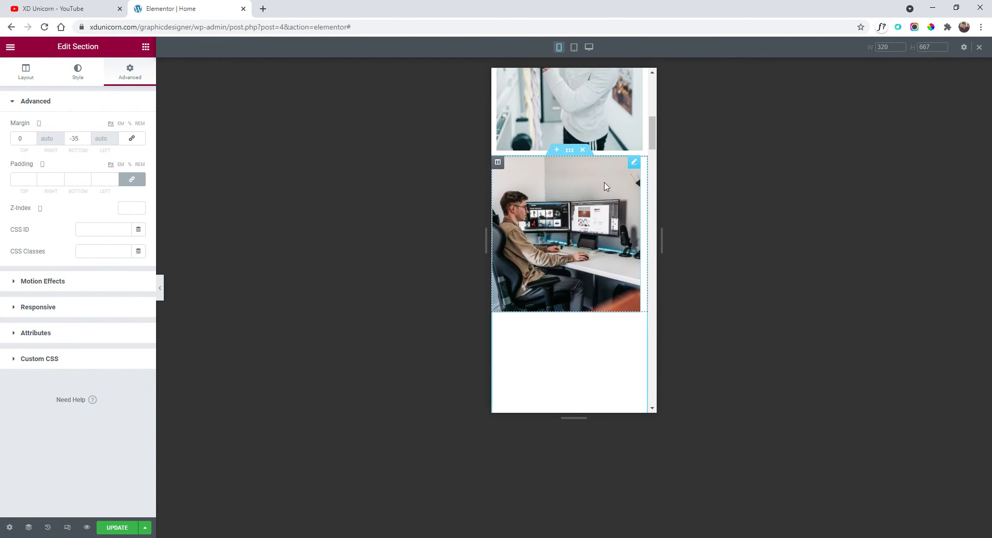
left_click(499, 162)
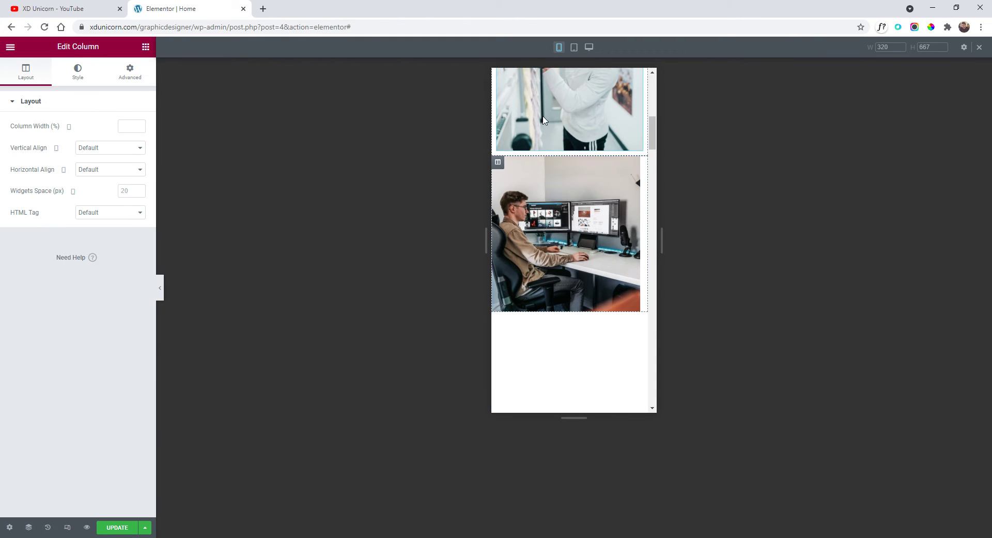
left_click(130, 72)
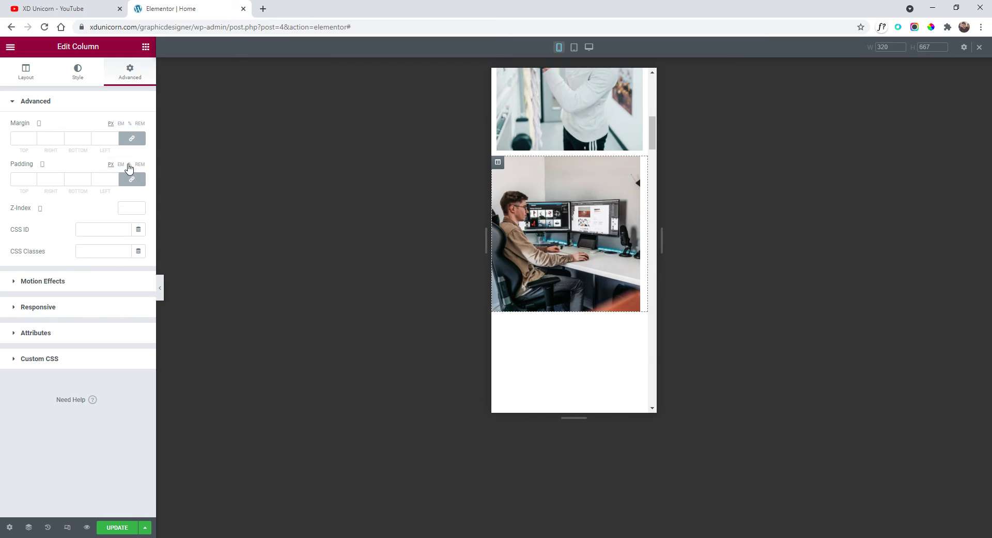
left_click(29, 179)
type("1")
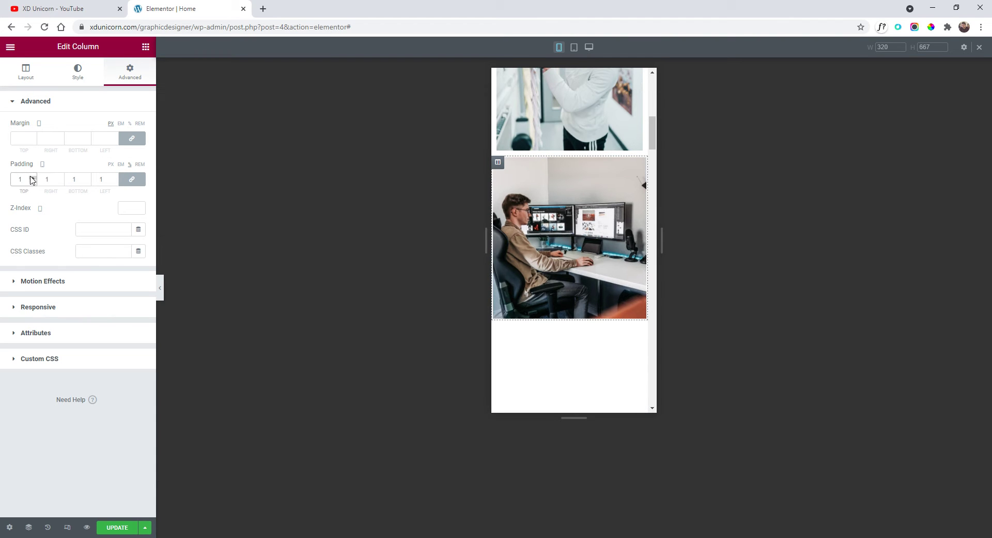
left_click(32, 177)
left_click(32, 177)
left_click(32, 177)
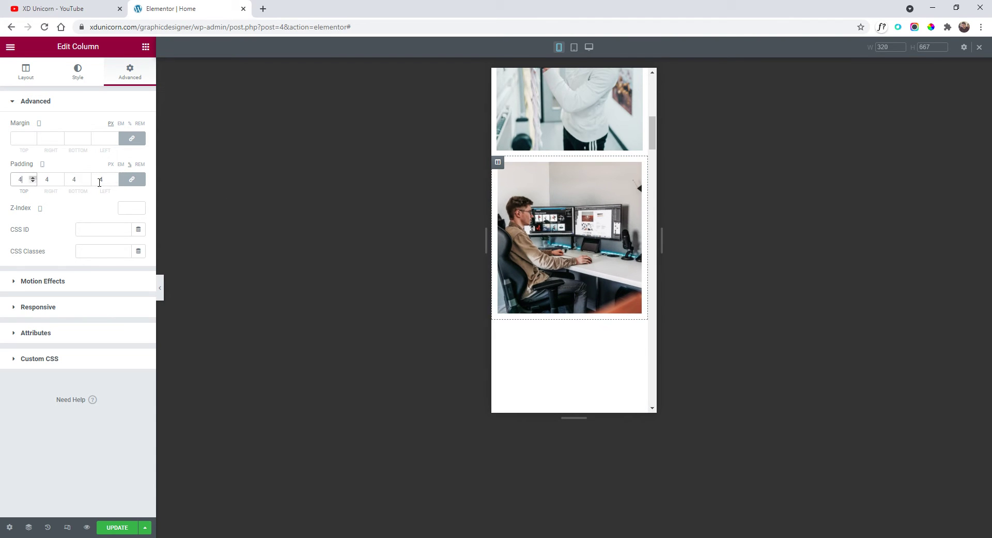
left_click(161, 284)
scroll(509, 203, "up", 3)
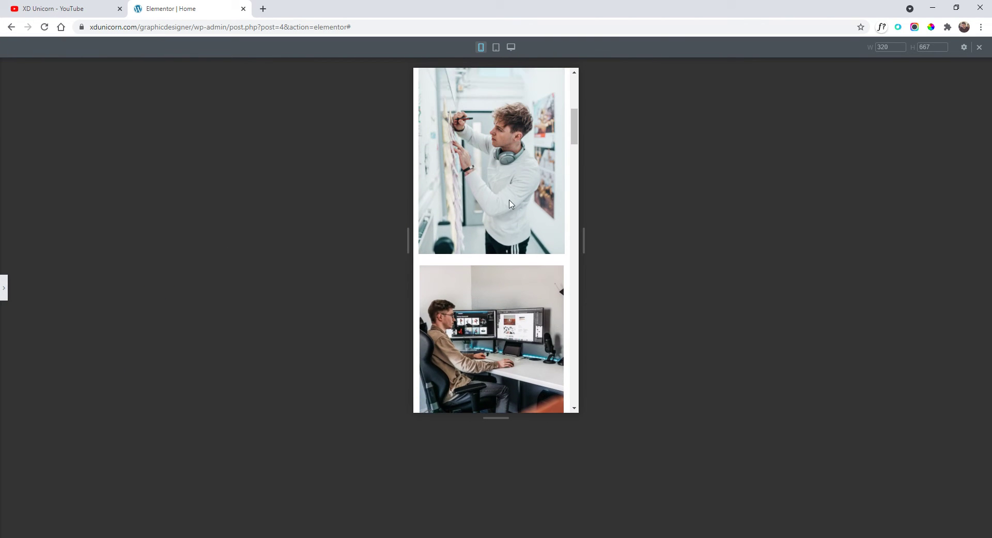
scroll(510, 203, "up", 6)
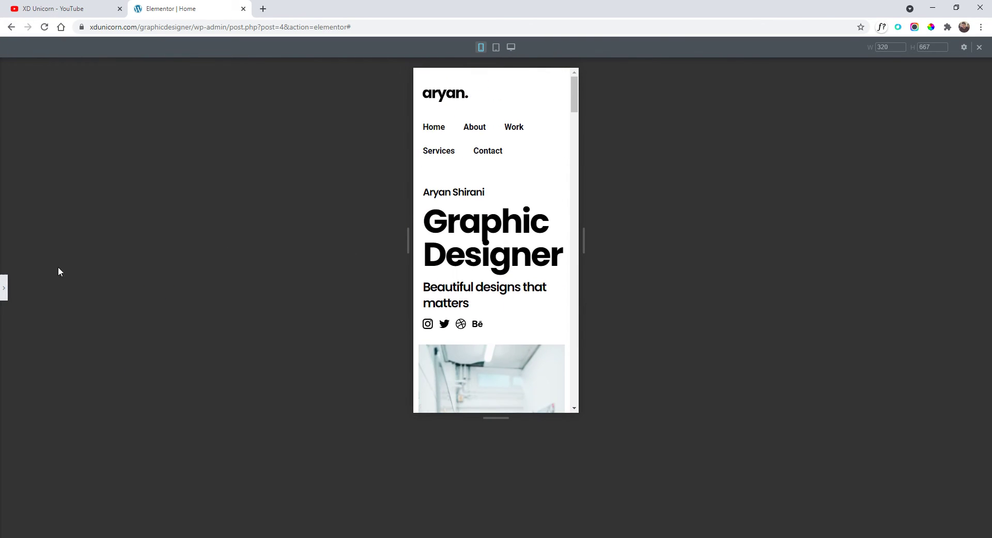
Step: Unlink the hero text column's mobile padding values and set the bottom padding to 20%
left_click(3, 288)
scroll(569, 212, "down", 2)
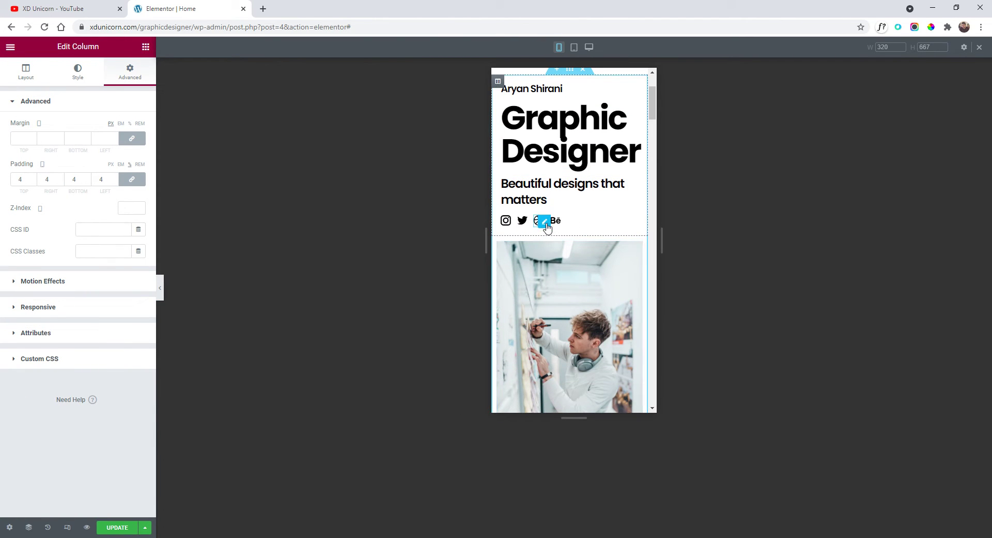
scroll(547, 227, "up", 1)
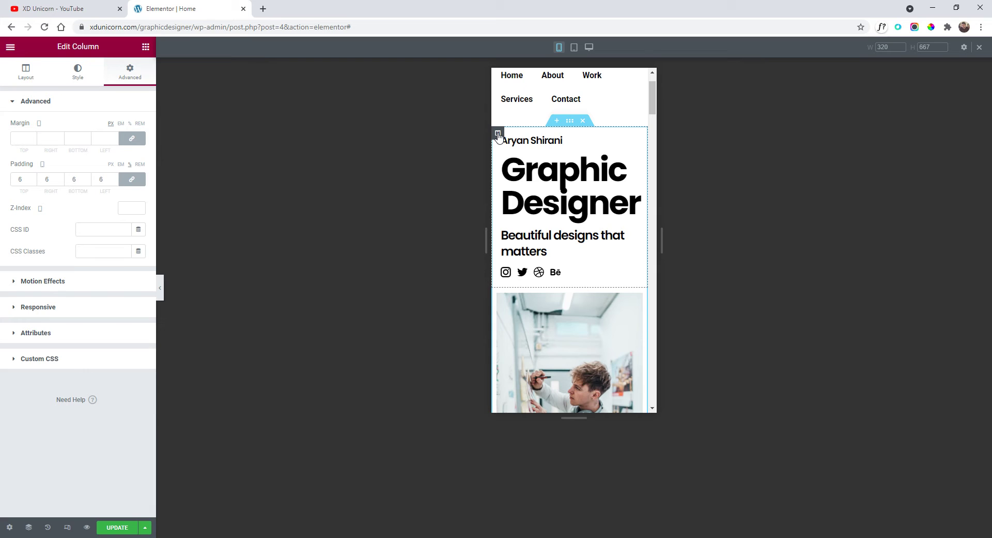
left_click(132, 178)
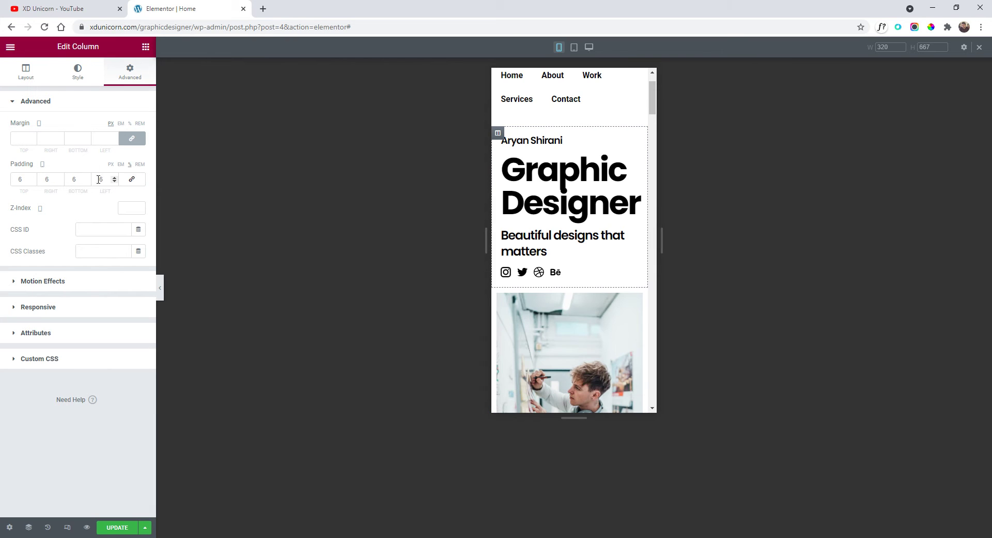
left_click_drag(88, 177, 87, 177)
scroll(569, 243, "up", 1)
scroll(543, 255, "down", 2)
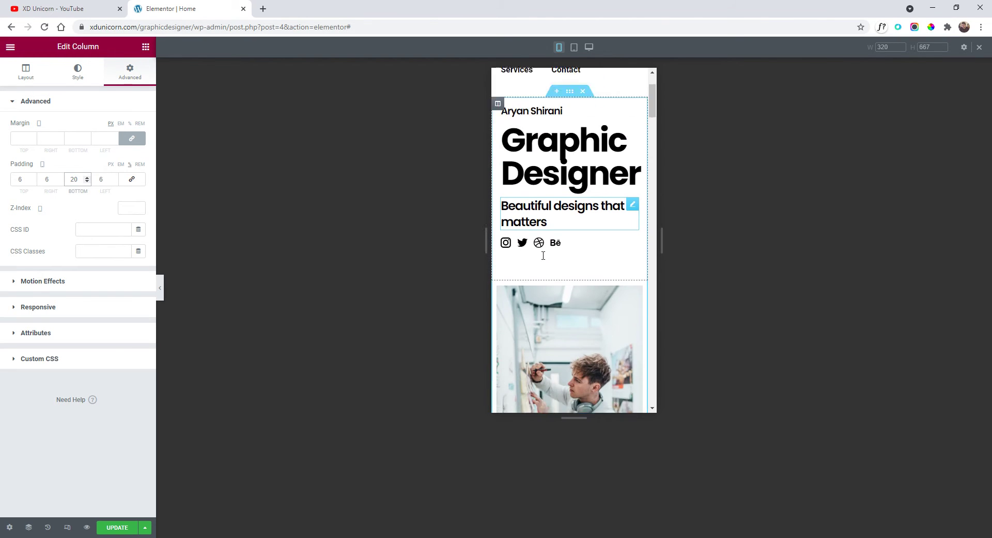
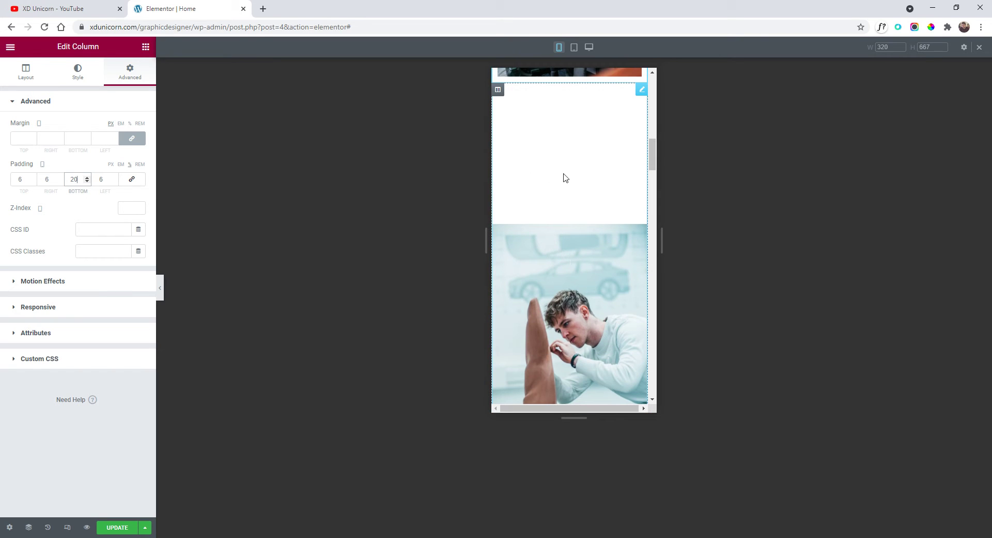
Step: Set the mobile margin and padding of the sculpting photo below the desk photo to 0 px on all sides
scroll(568, 167, "down", 6)
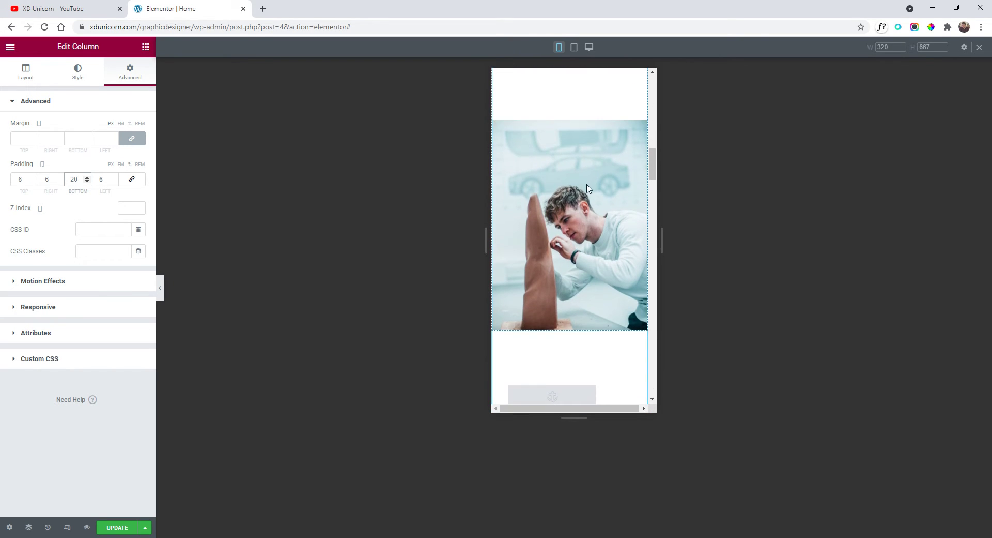
scroll(584, 246, "up", 5)
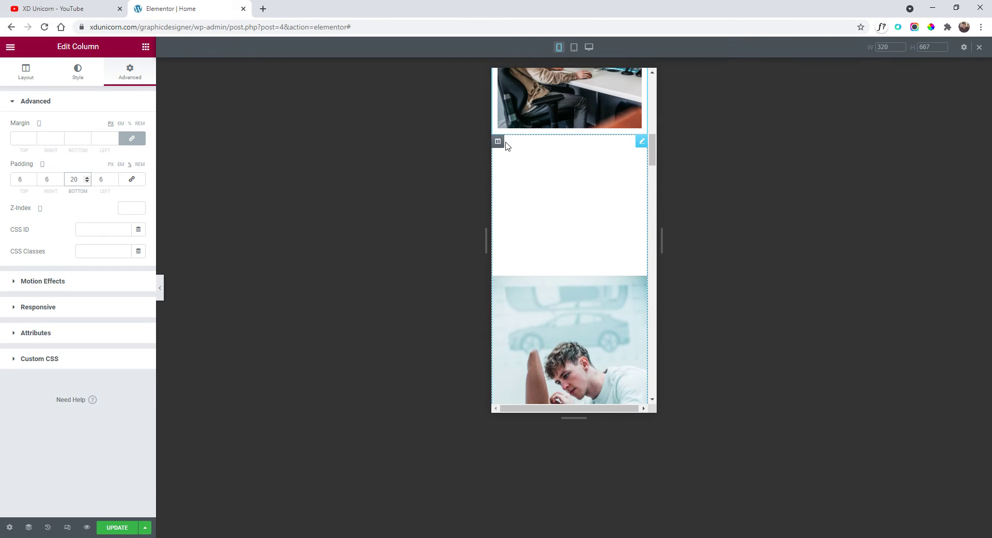
scroll(523, 345, "down", 1)
scroll(556, 302, "up", 3)
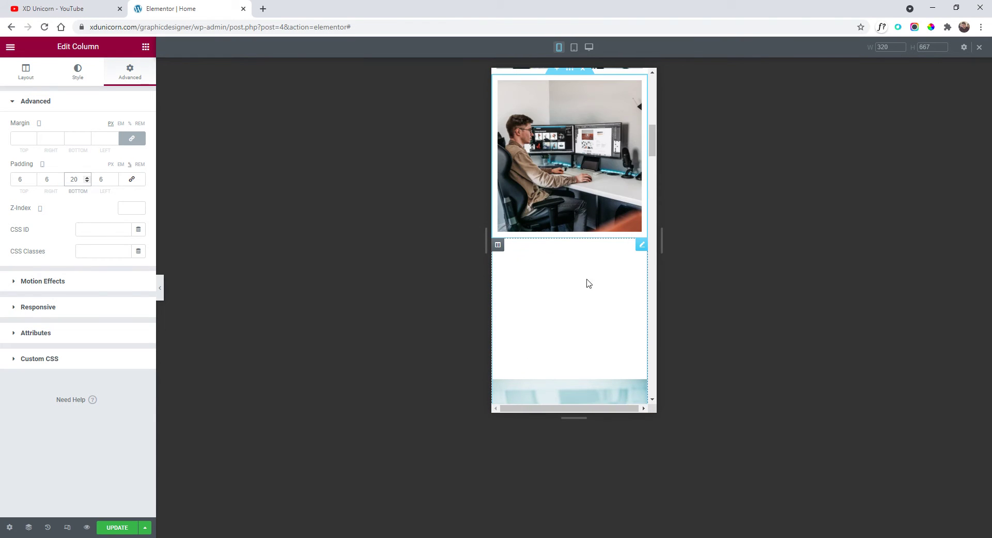
left_click(642, 245)
scroll(637, 254, "down", 2)
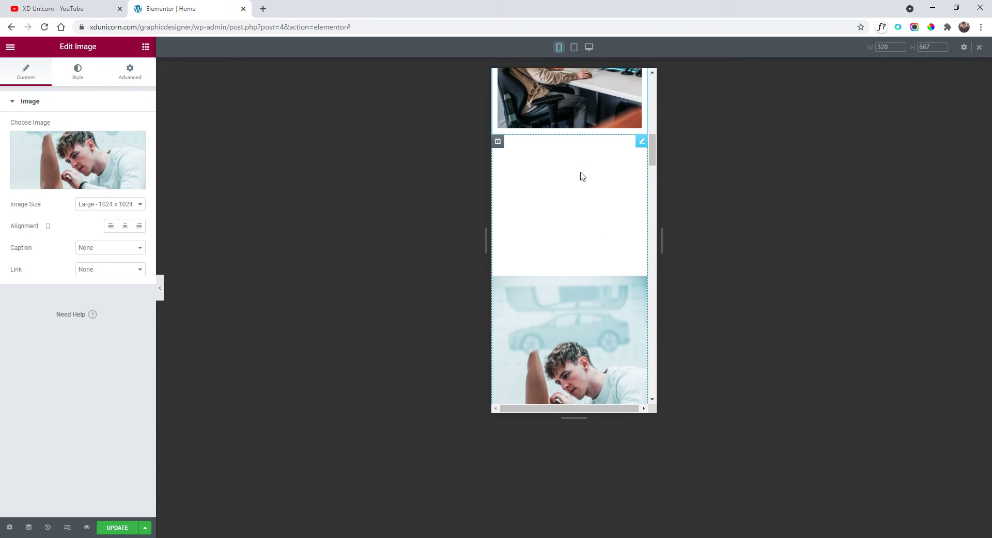
left_click(129, 73)
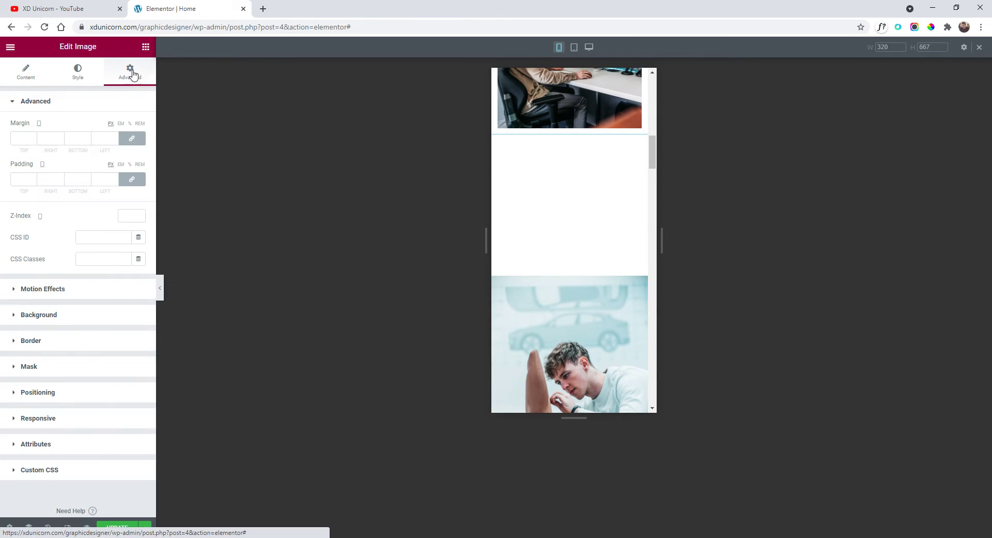
left_click(130, 142)
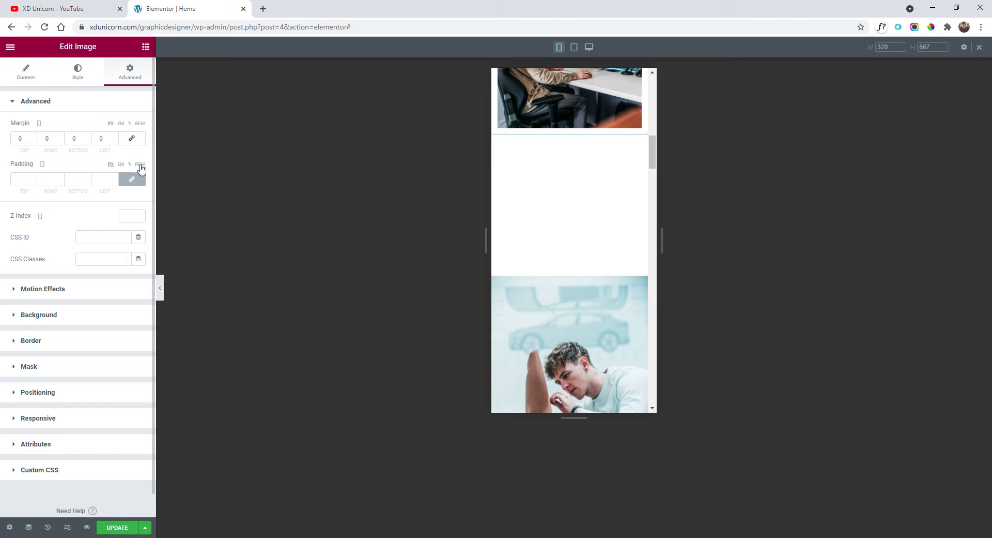
left_click(138, 181)
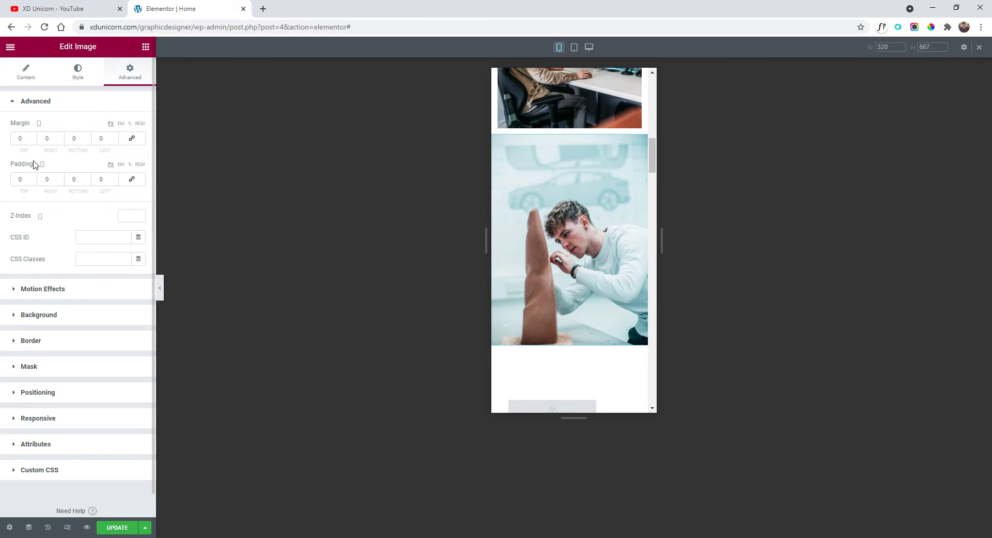
Step: Set the sculpting photo's mobile padding to 4% on all sides with linked values
scroll(560, 241, "up", 1)
scroll(599, 192, "up", 2)
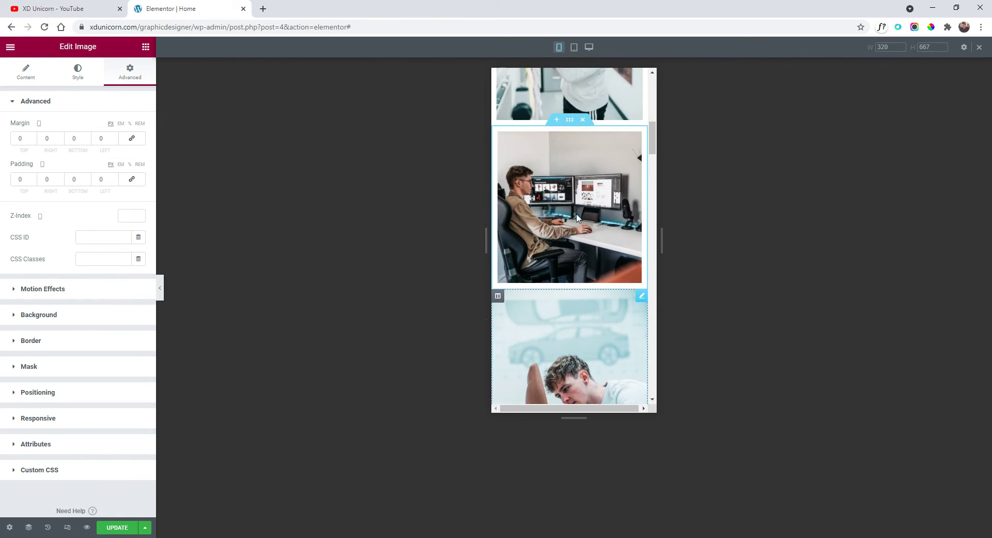
scroll(594, 212, "down", 4)
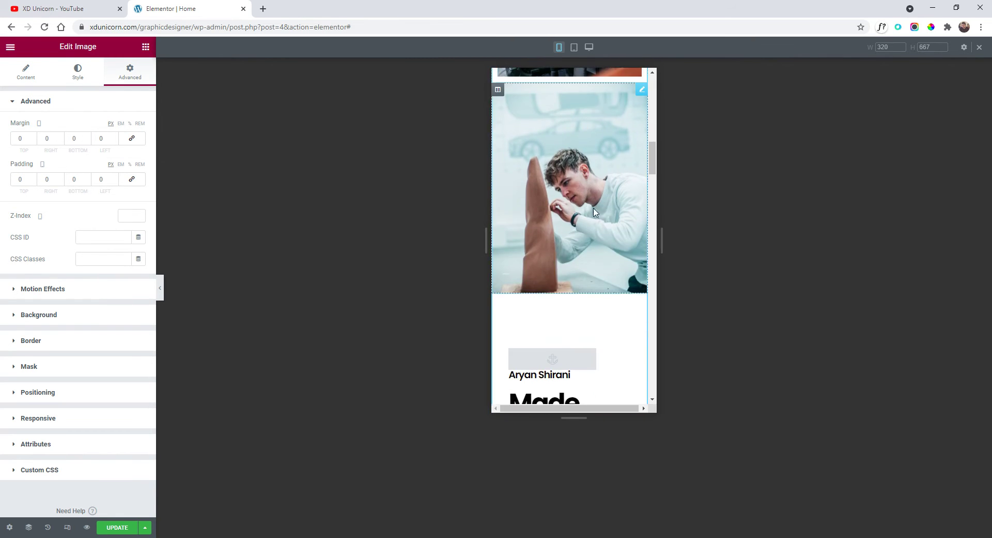
left_click(129, 164)
left_click(132, 178)
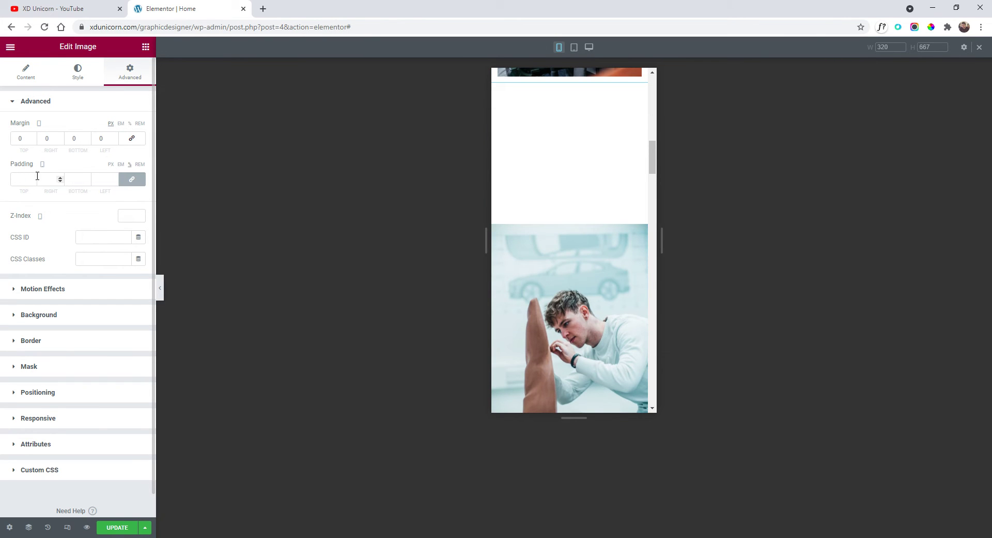
left_click(24, 179)
type("6")
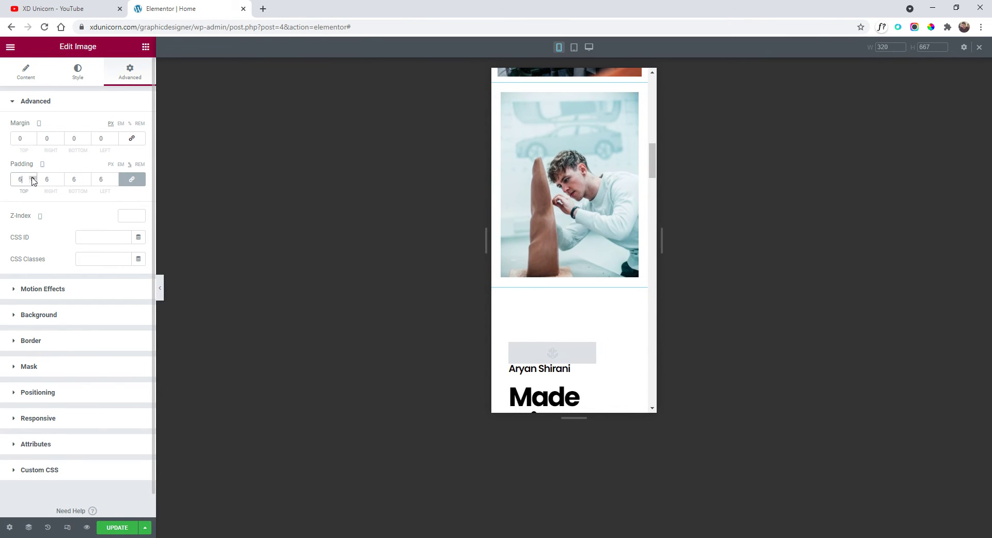
scroll(587, 233, "up", 2)
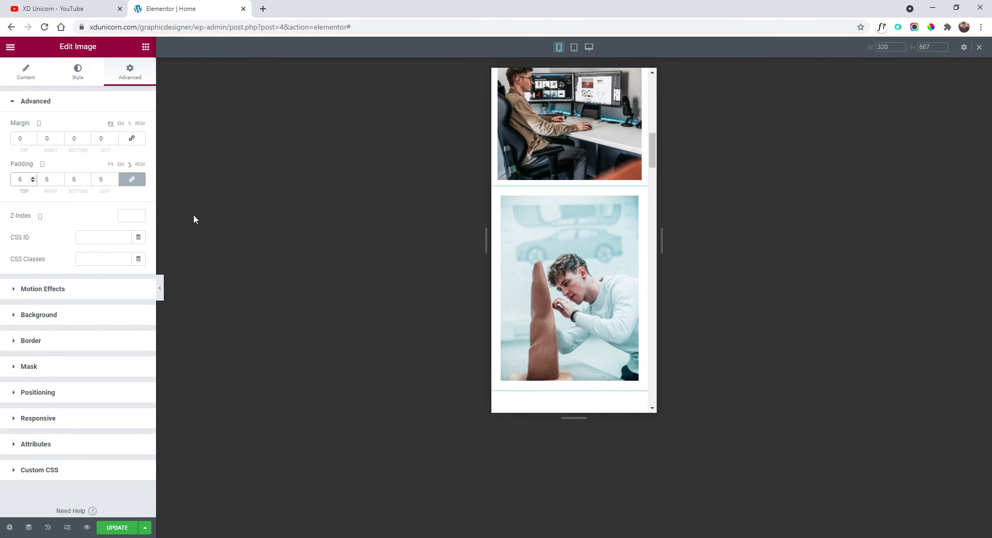
left_click(32, 181)
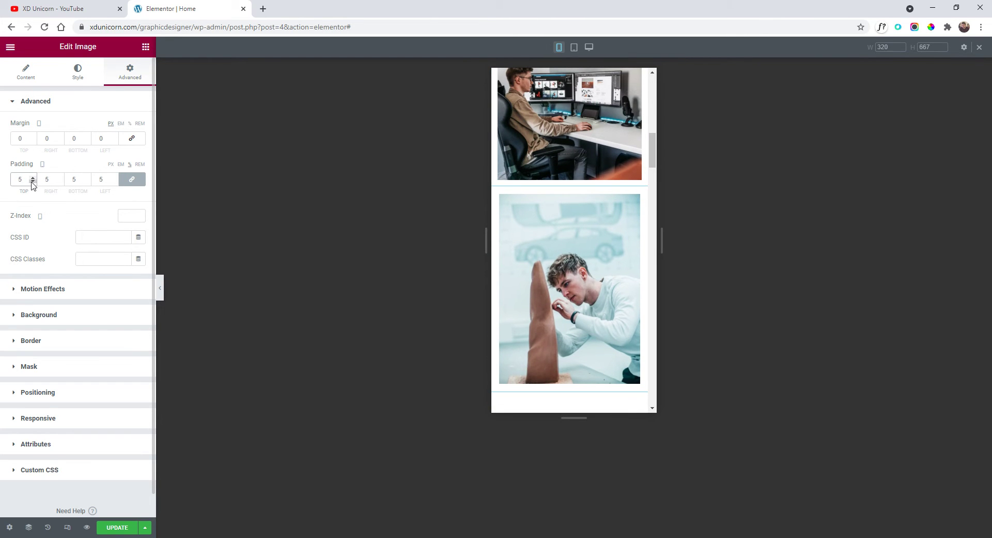
left_click(32, 181)
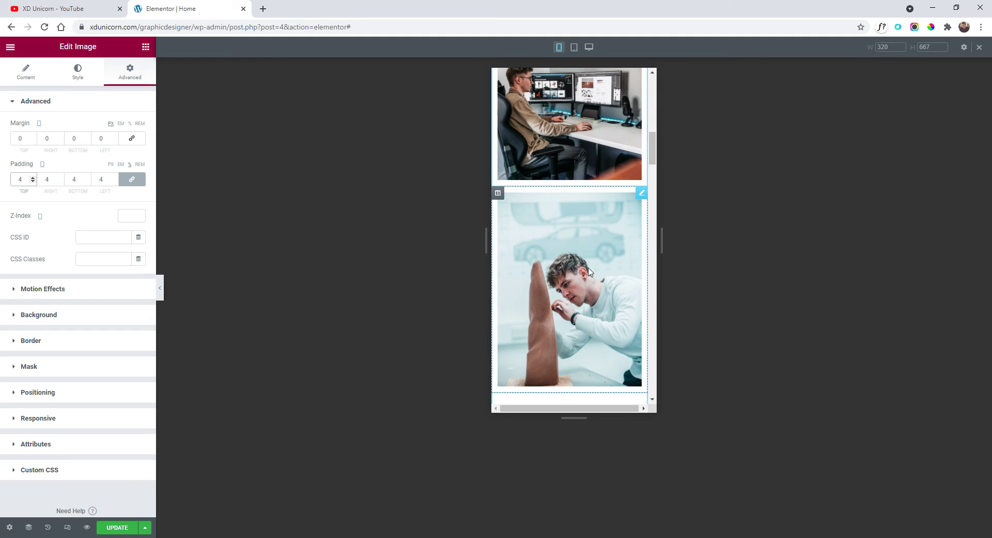
scroll(590, 243, "up", 3)
scroll(594, 241, "down", 6)
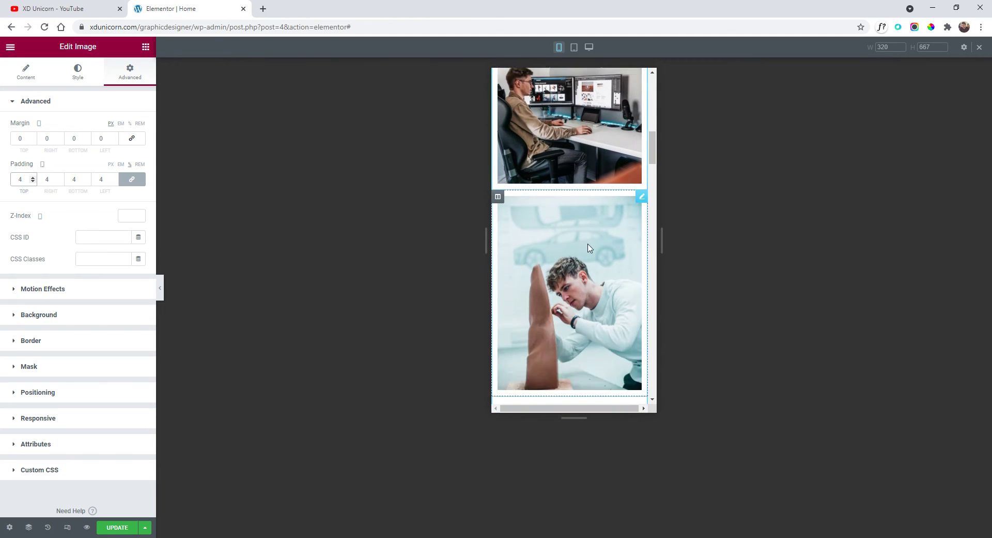
Step: Set the mobile padding of the "Made with passion" text column to 5% on all sides with linked values
scroll(608, 229, "down", 3)
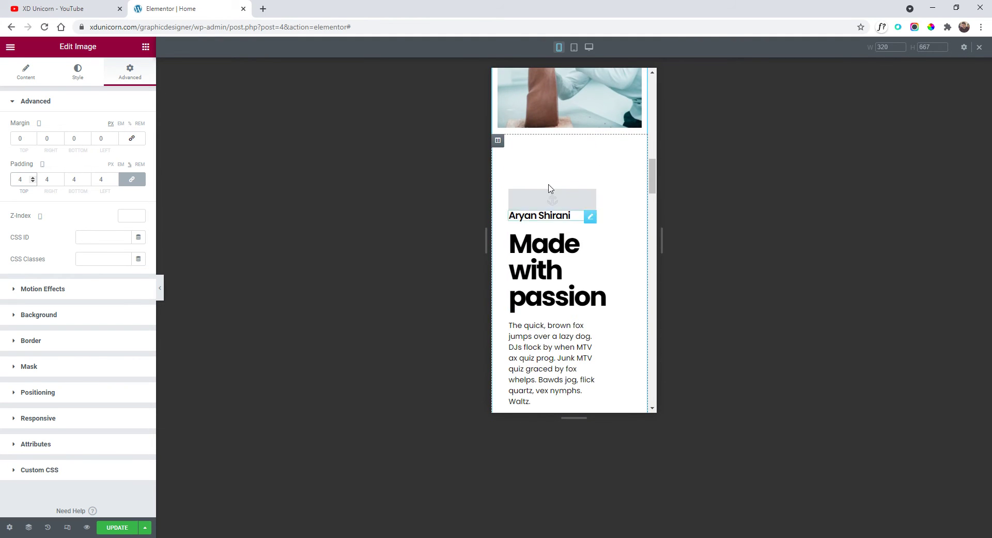
left_click(498, 141)
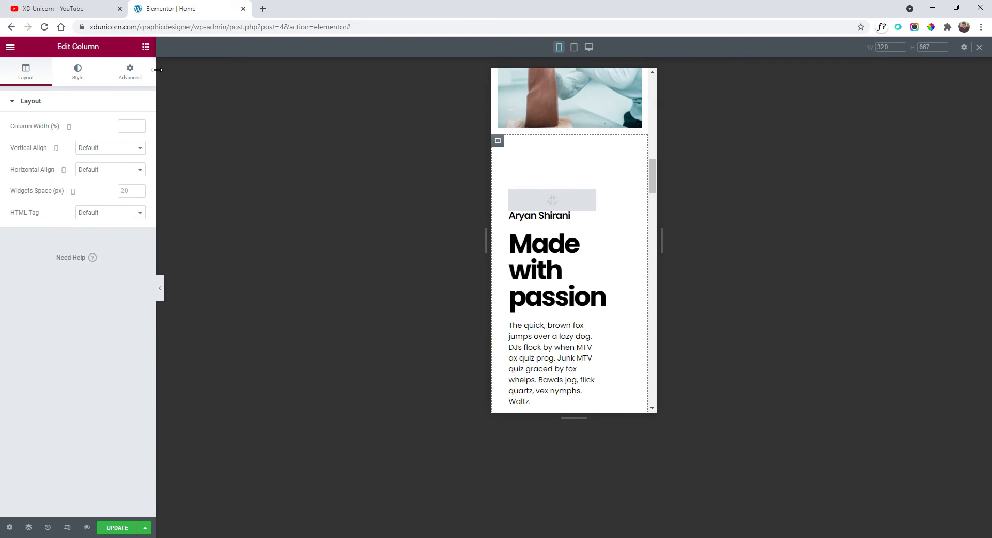
left_click(130, 73)
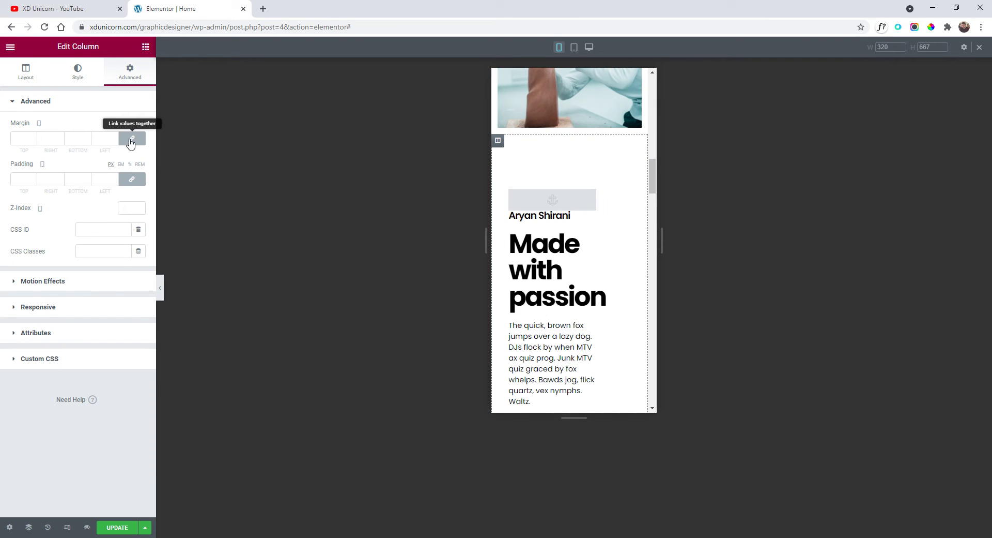
left_click(135, 179)
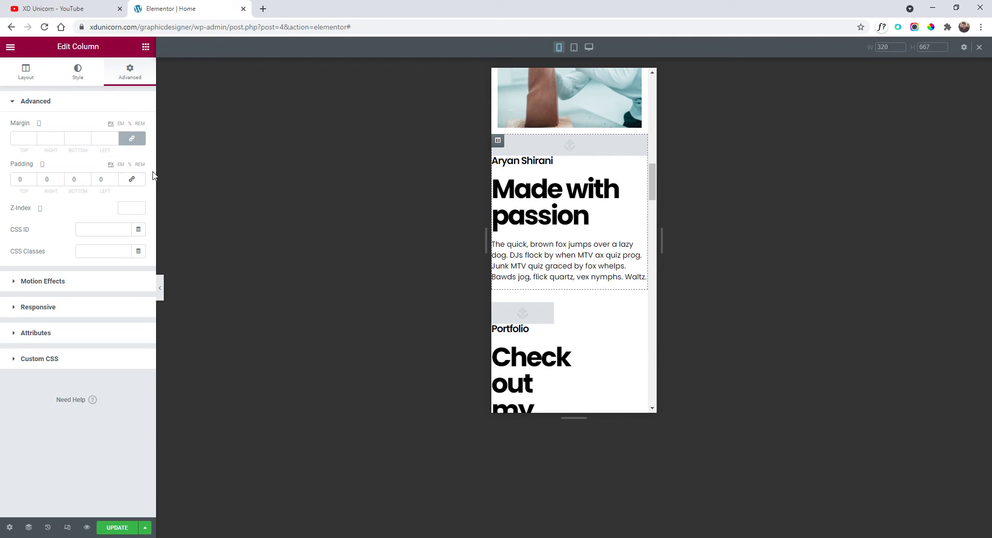
left_click(132, 179)
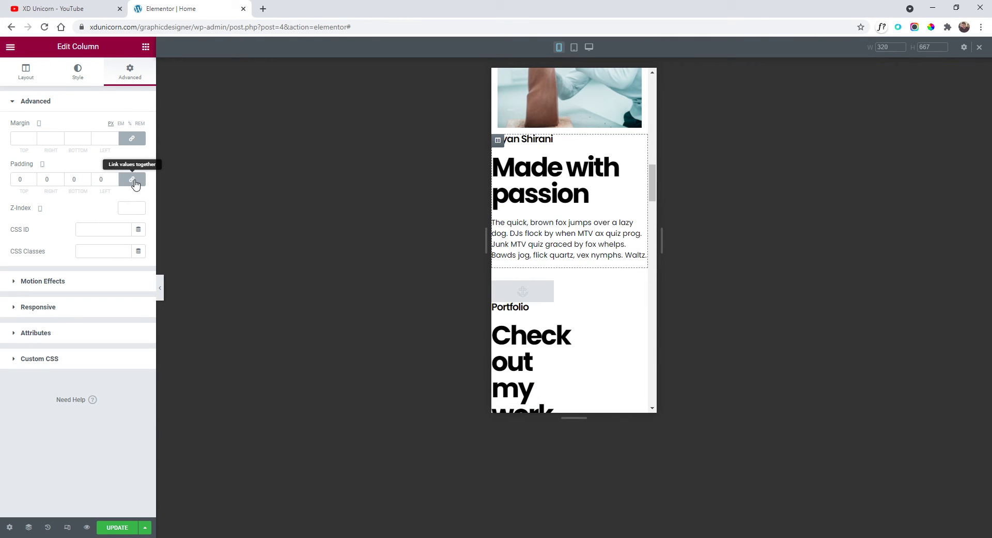
left_click(33, 179)
left_click(33, 178)
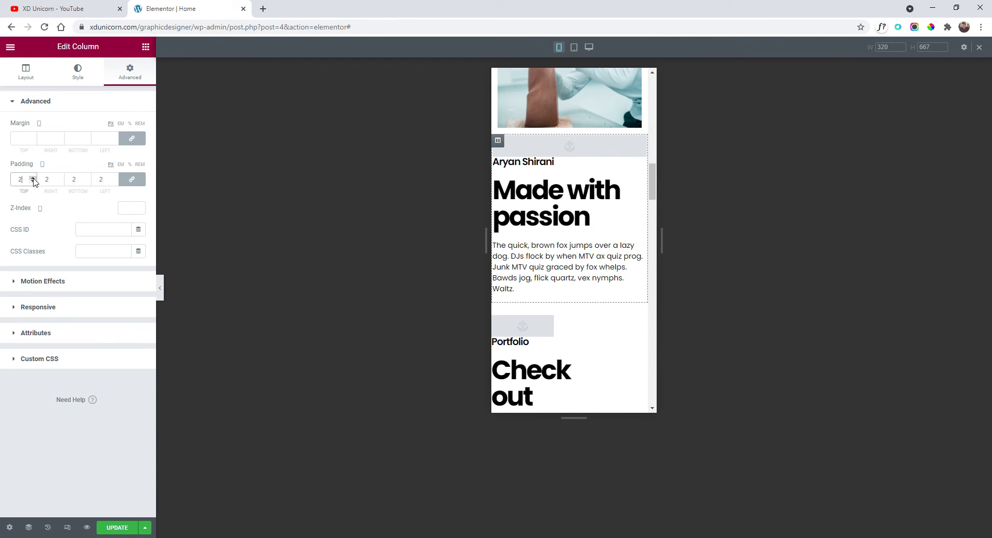
left_click(131, 165)
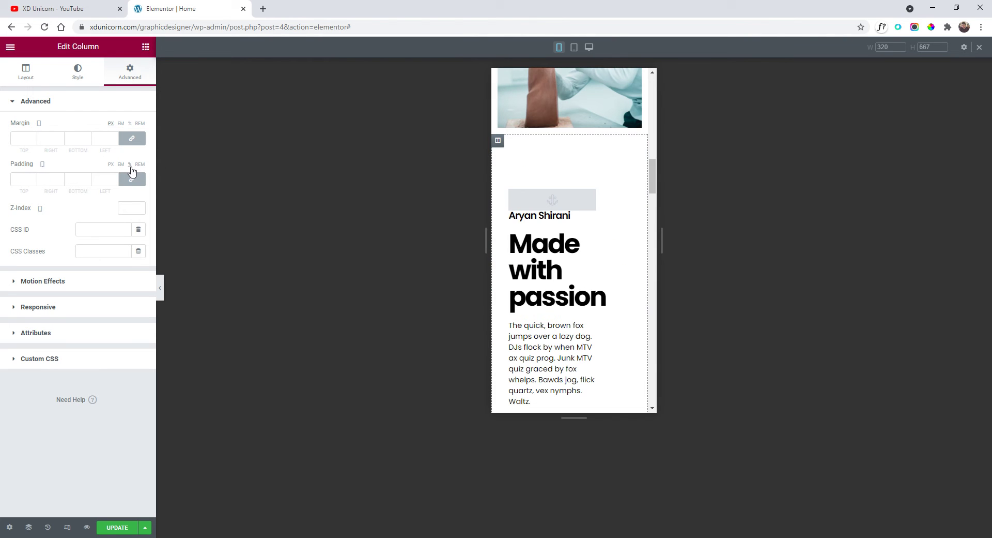
left_click(33, 178)
left_click(33, 178)
left_click(33, 178)
left_click(34, 178)
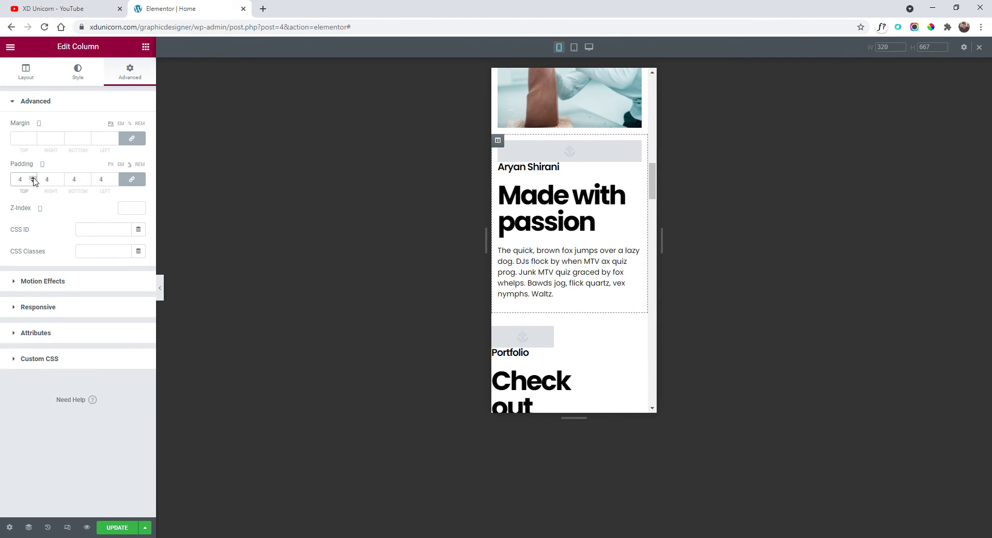
left_click(33, 178)
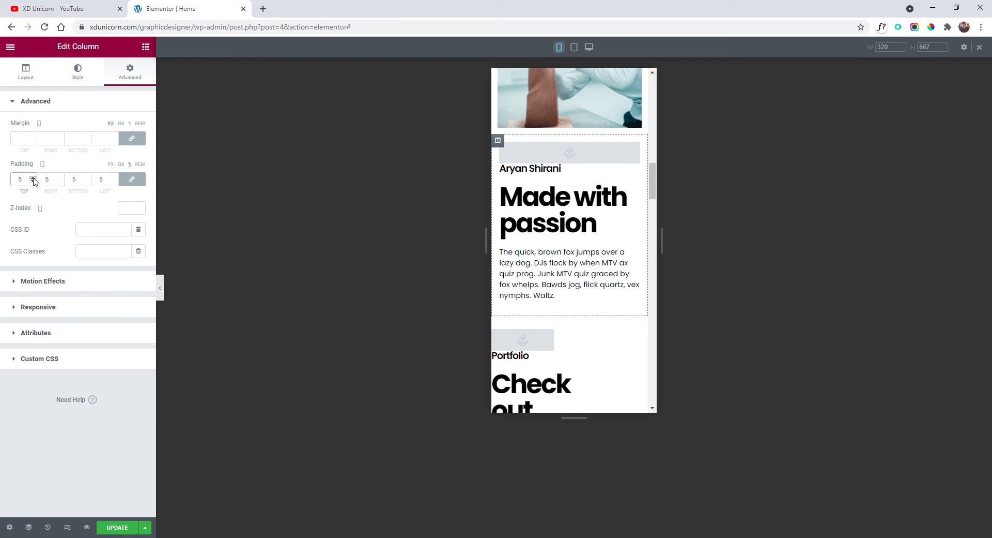
Step: Set the mobile padding of the "Check out my work" portfolio text column to 5% on all sides with linked values
scroll(620, 259, "down", 3)
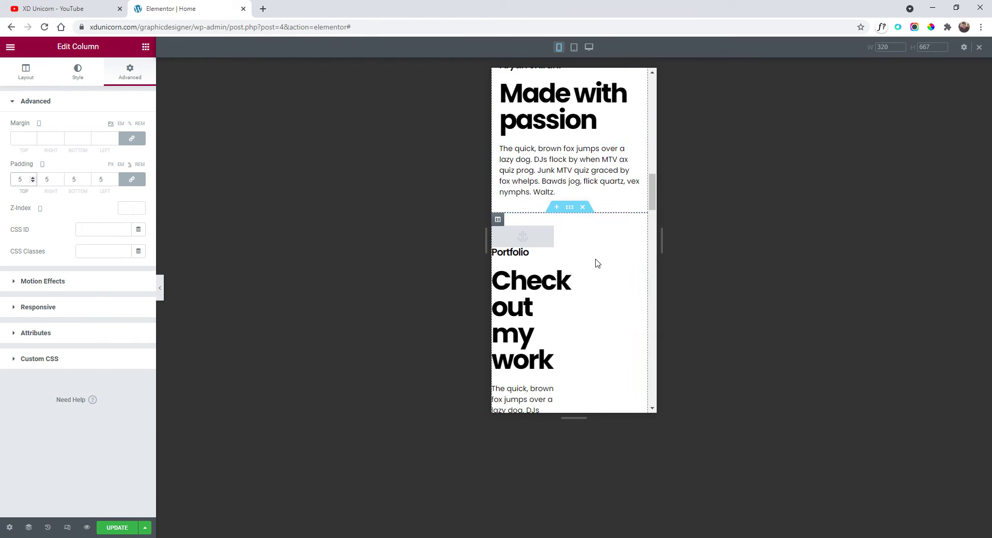
left_click(498, 169)
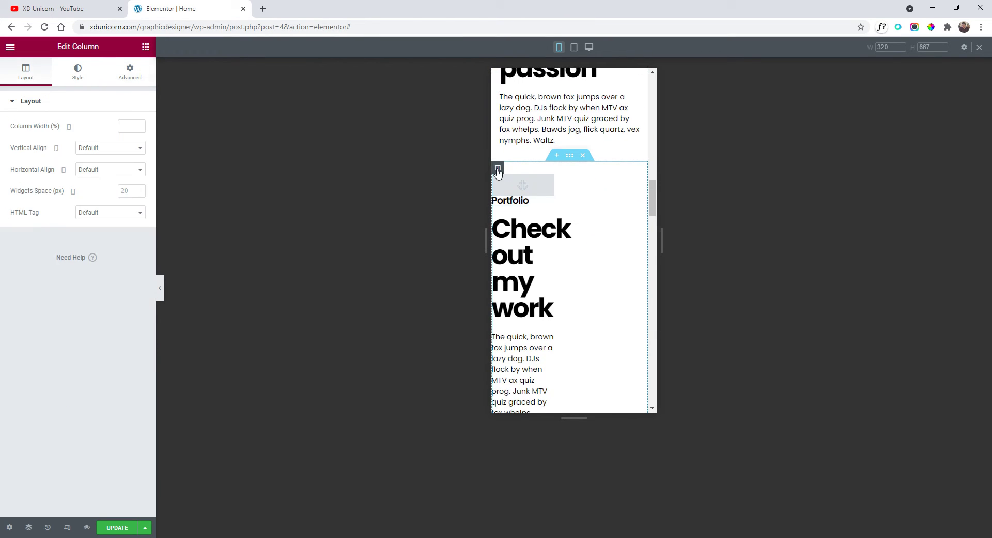
left_click(130, 80)
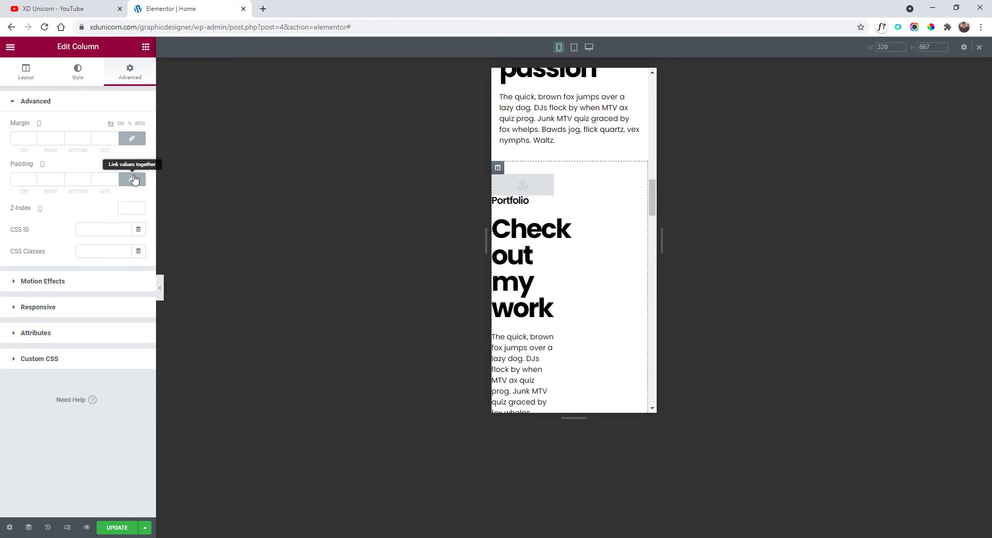
left_click(132, 179)
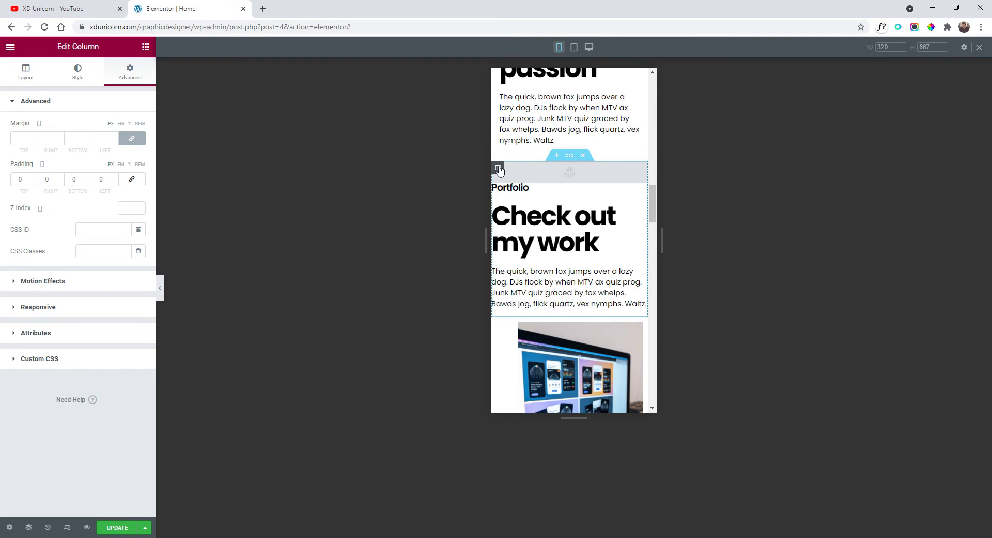
left_click(132, 179)
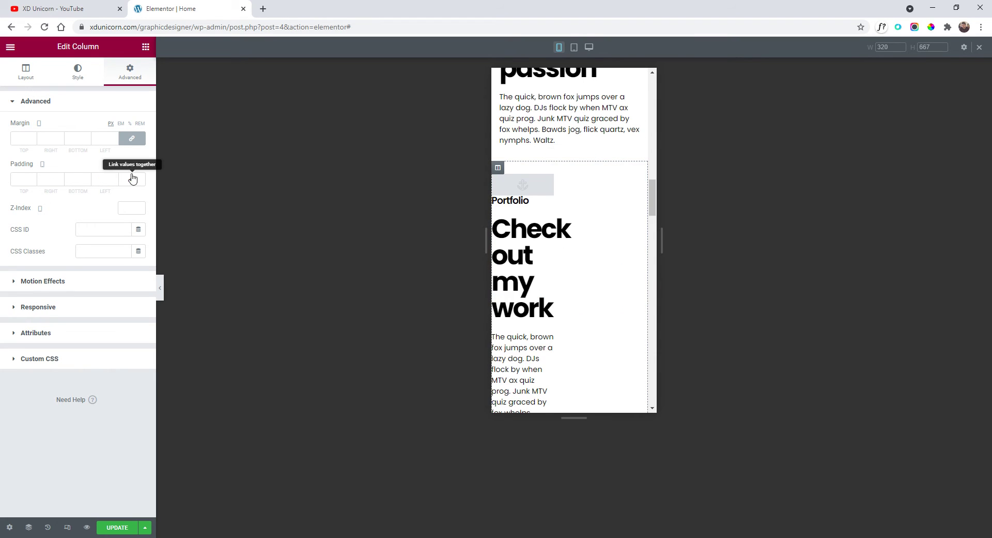
left_click(133, 180)
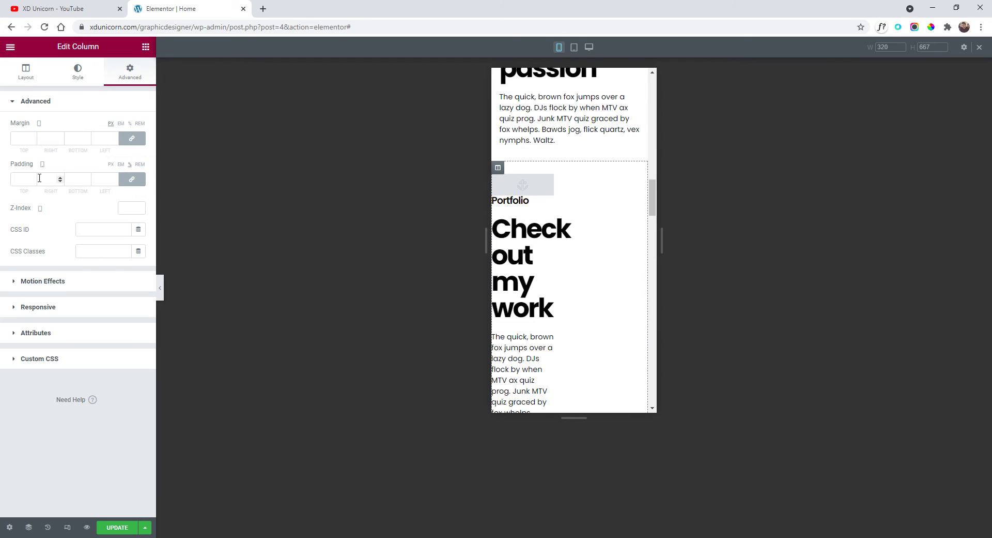
left_click(30, 179)
type("4")
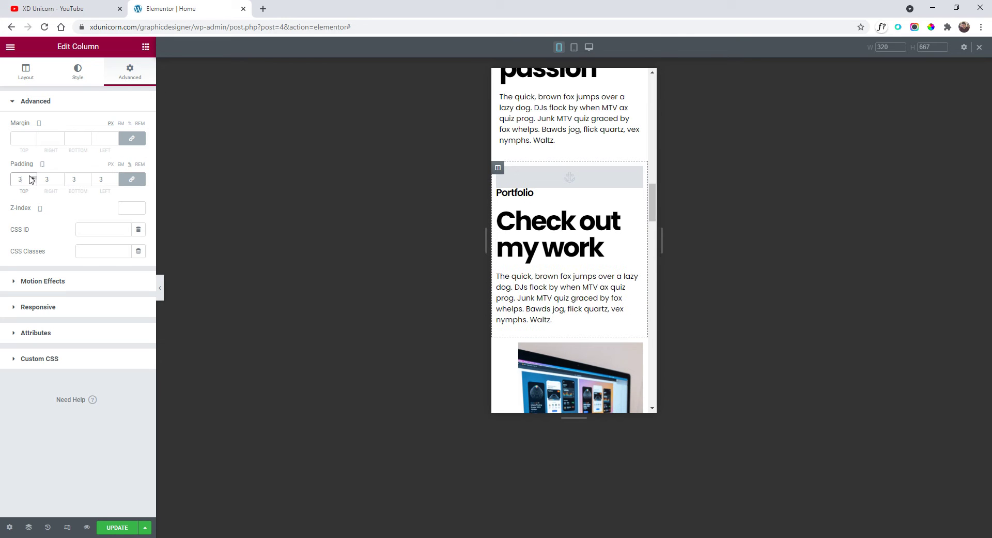
key("Up")
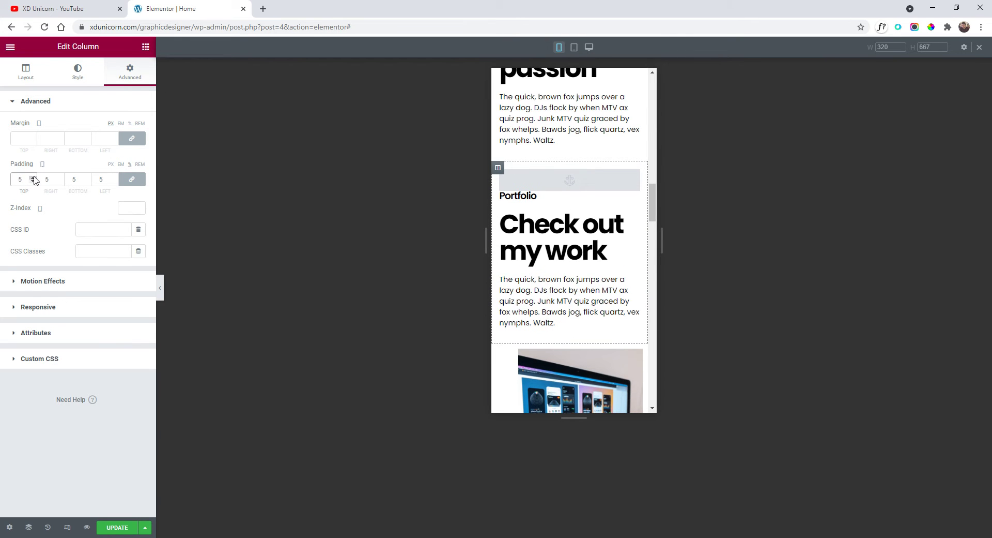
Step: Add a new single-column section between the "Check out my work" text and the portfolio images
scroll(569, 238, "down", 2)
left_click(569, 237)
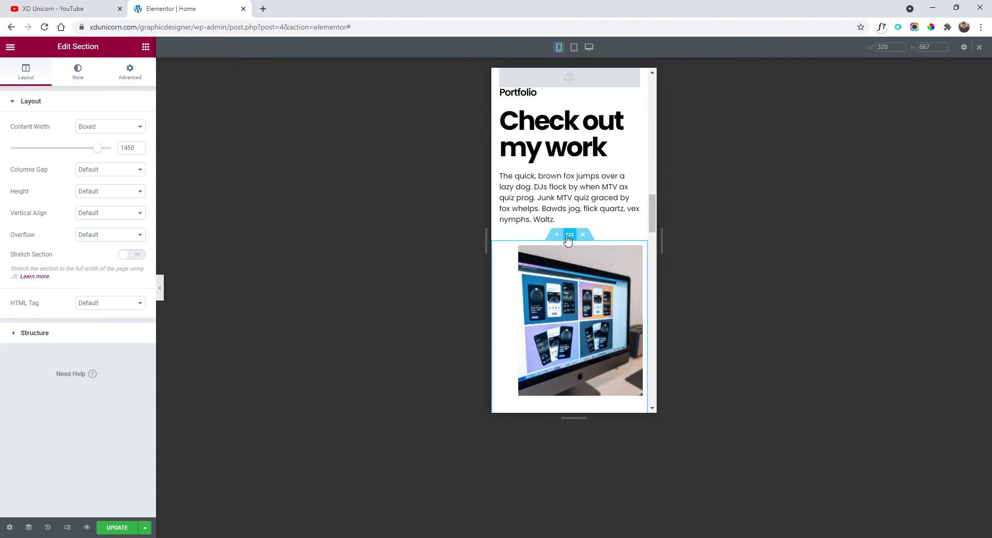
scroll(568, 237, "down", 5)
scroll(571, 237, "up", 5)
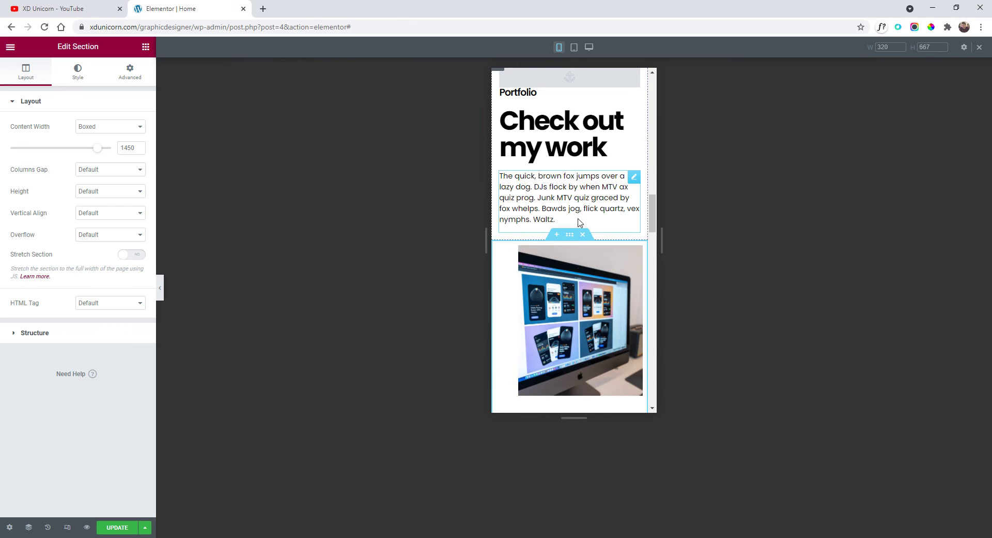
left_click(557, 238)
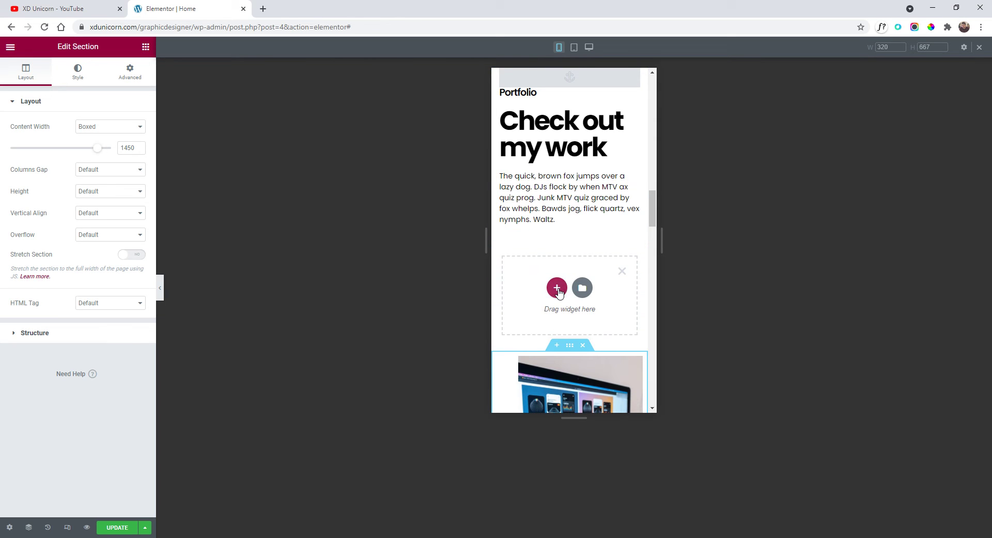
left_click(558, 287)
left_click(537, 312)
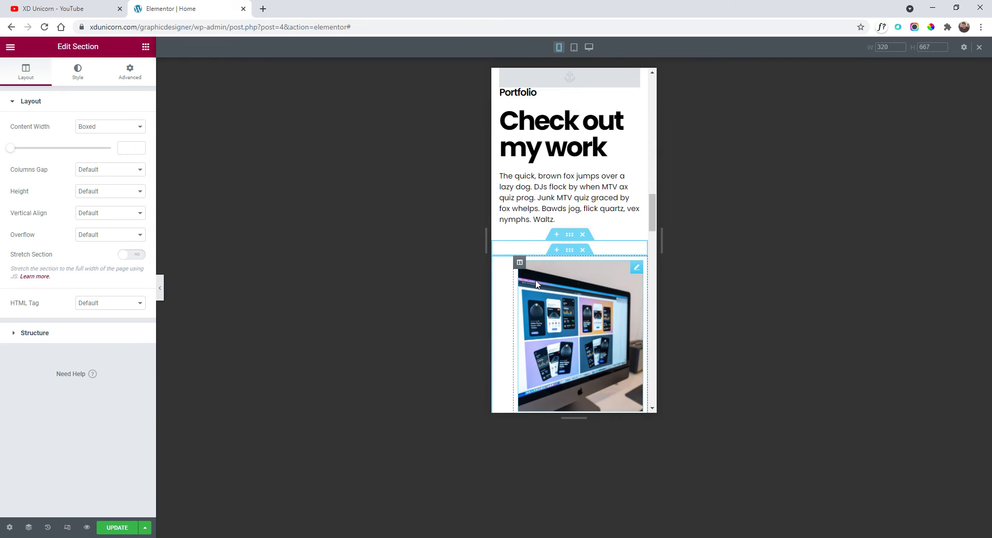
Step: Search the widgets for "car" and place an Image Carousel in the new empty section
scroll(551, 243, "down", 1)
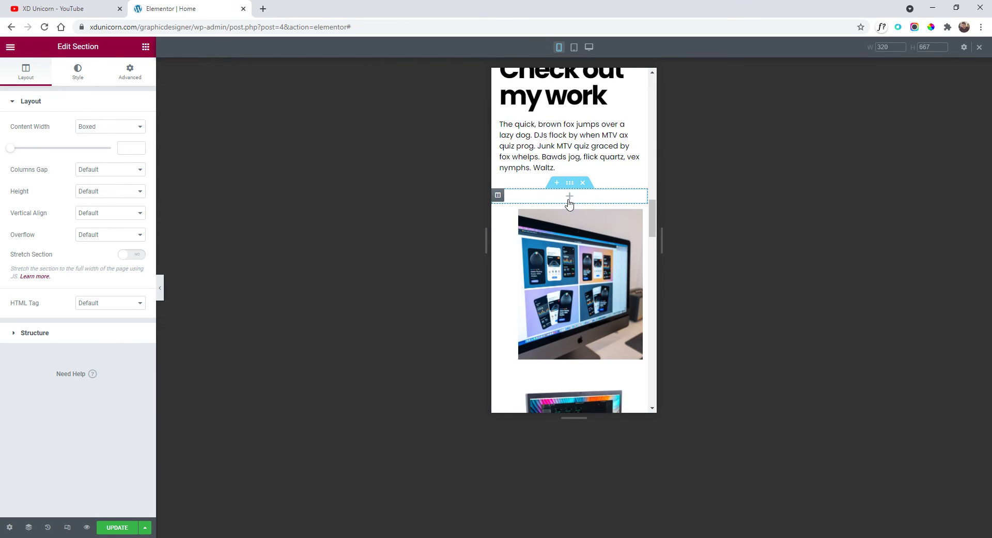
left_click(569, 200)
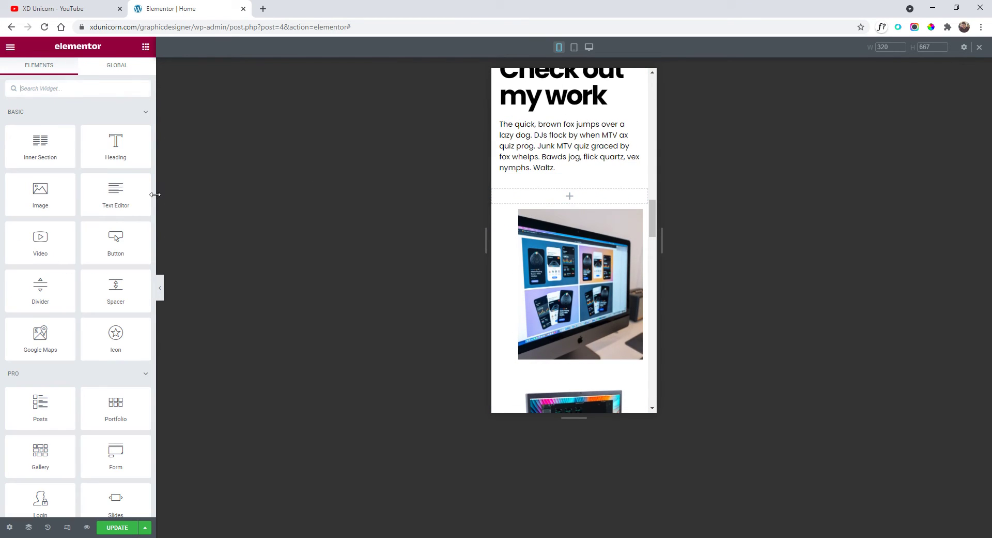
left_click(44, 88)
type("car")
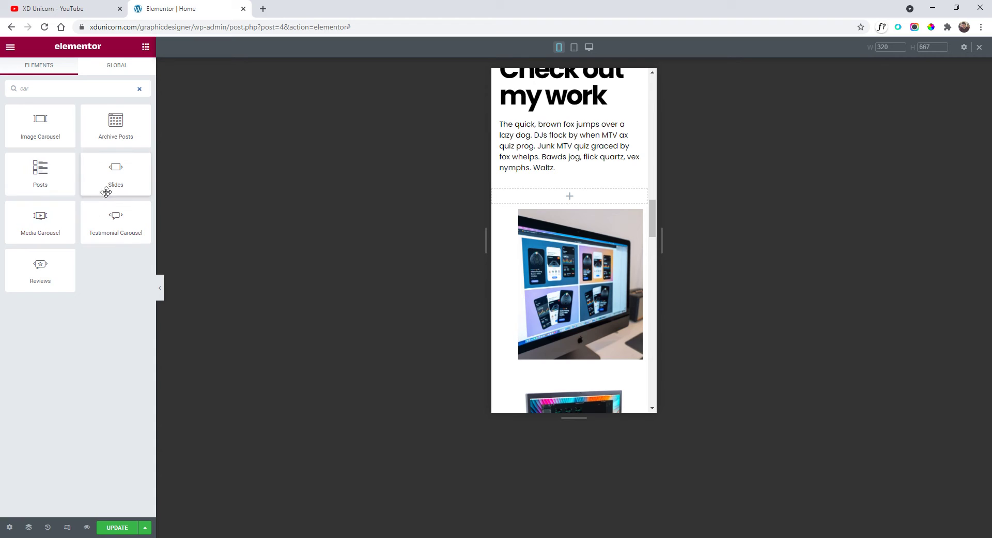
left_click_drag(54, 133, 571, 198)
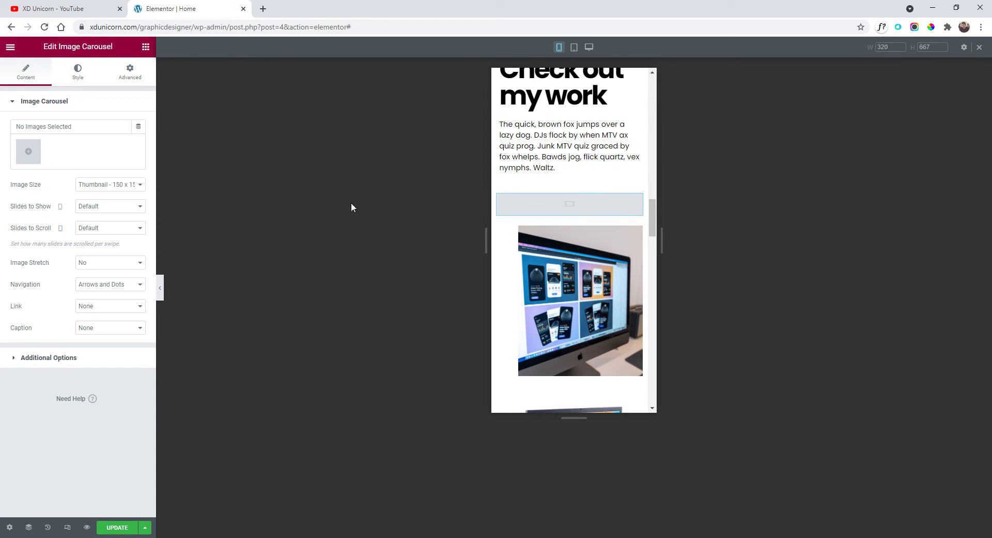
Step: Fill the carousel with a gallery of the iMac, desktop monitor, laptop with phone, and handheld phone images from the media library
left_click(28, 152)
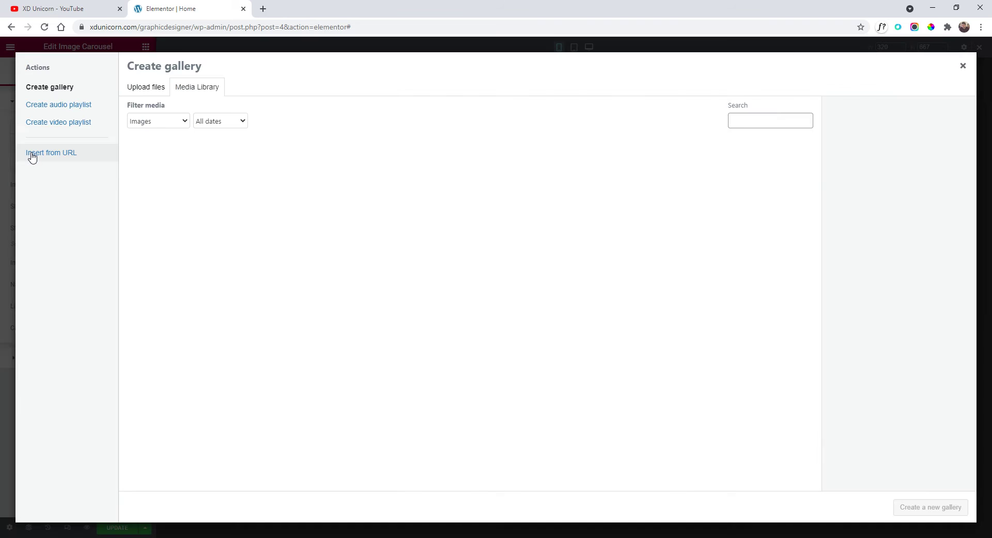
left_click(547, 183)
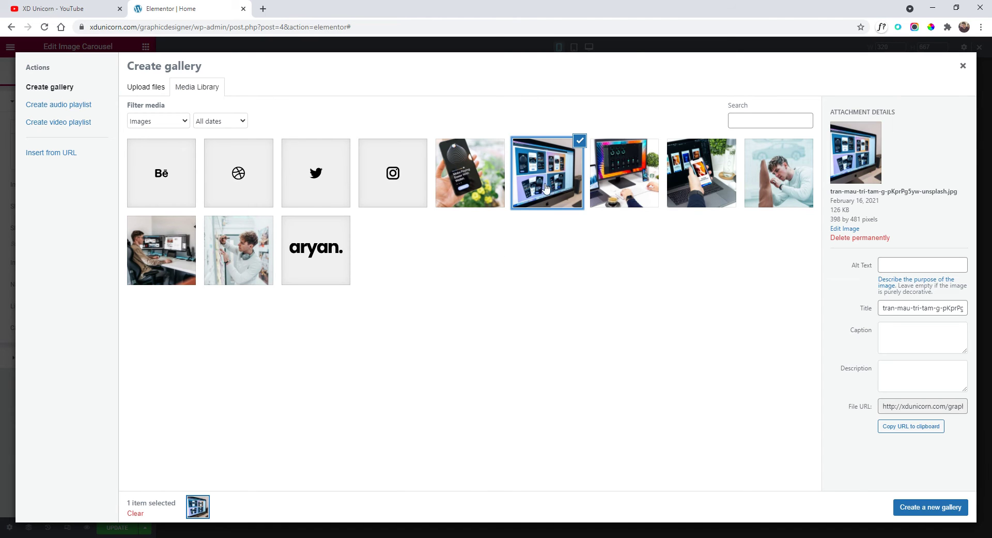
left_click(624, 191)
left_click(699, 186)
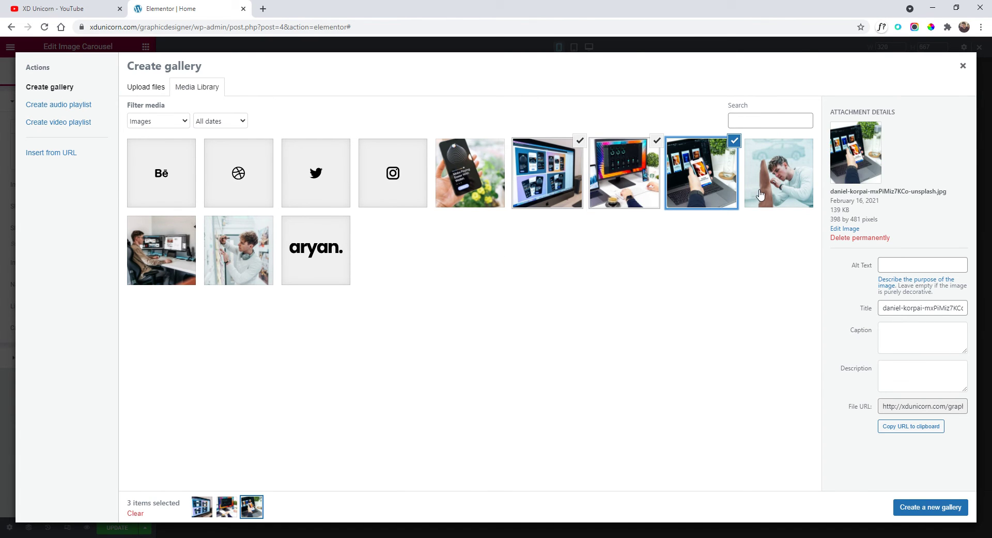
left_click(484, 198)
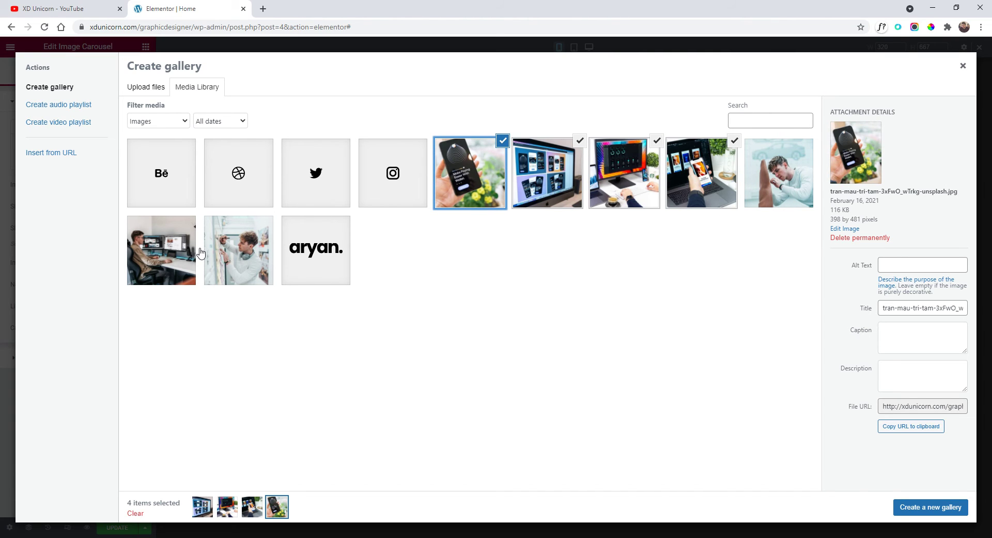
left_click(932, 509)
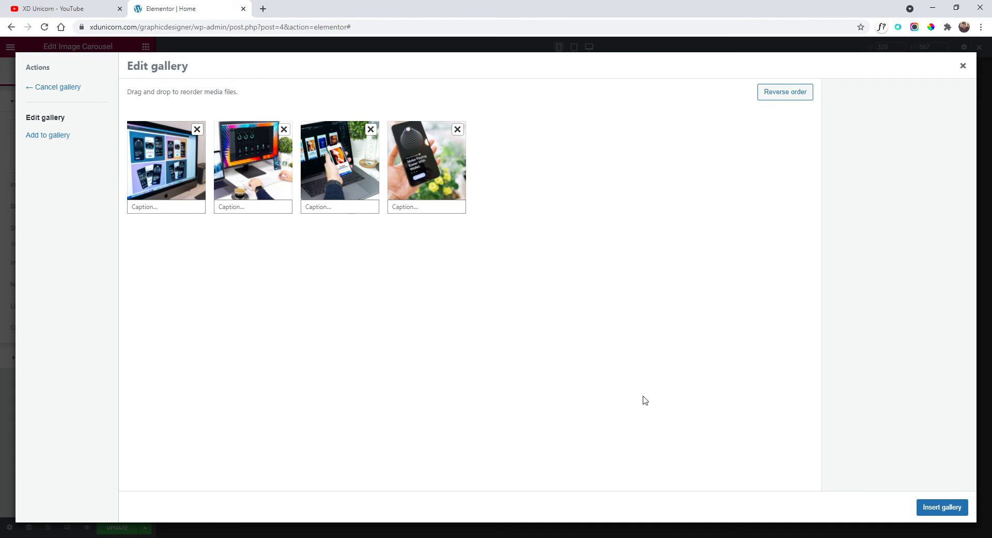
left_click(931, 510)
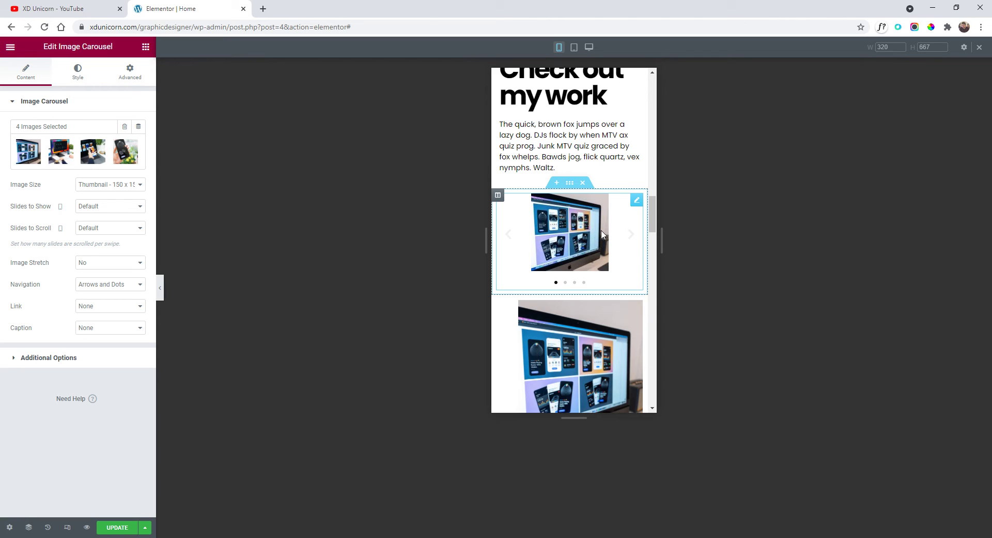
Step: Set the carousel's image size to Full and open its margin and padding settings
left_click(119, 187)
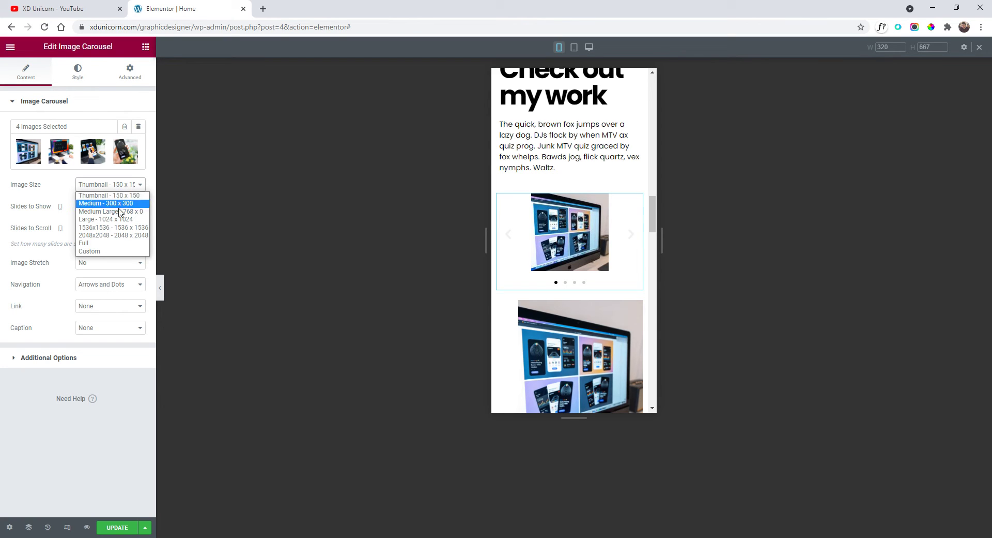
left_click(119, 243)
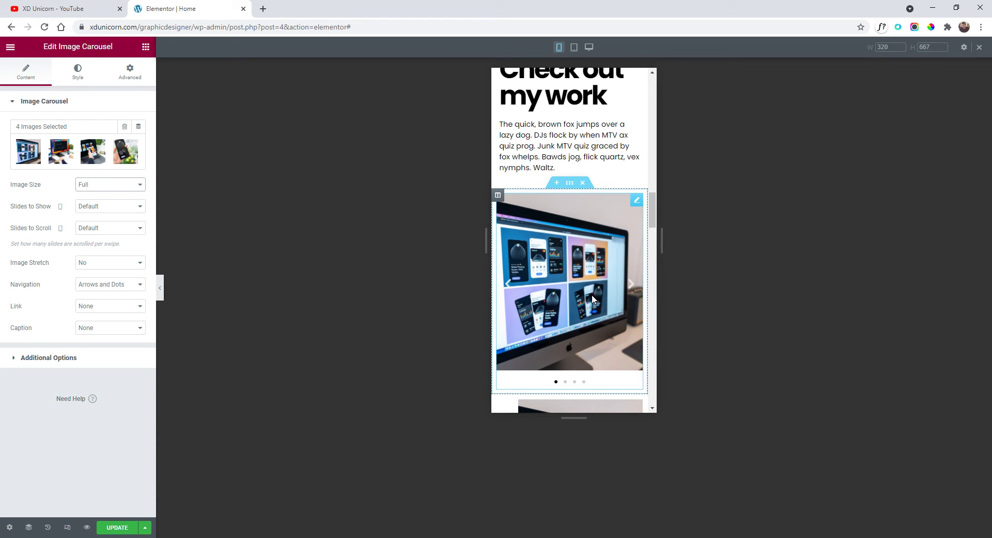
scroll(575, 367, "down", 1)
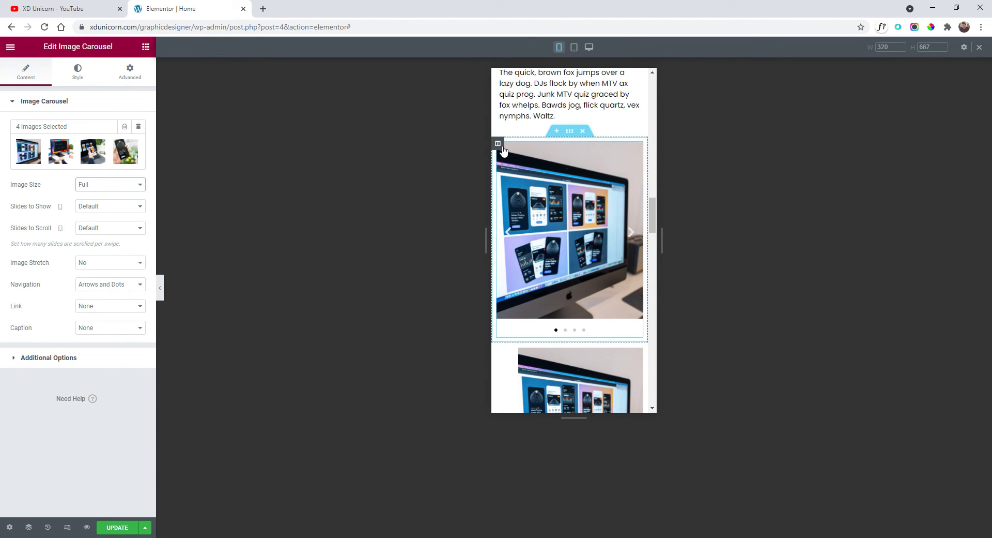
left_click(147, 77)
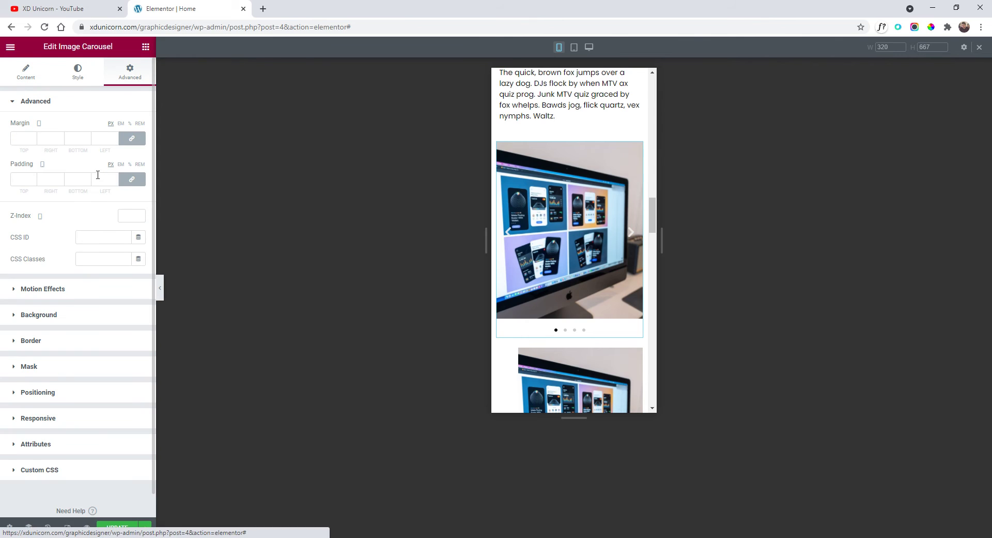
Step: Set the margin and padding of the image carousel and of its containing column to 0 on all sides
left_click(132, 180)
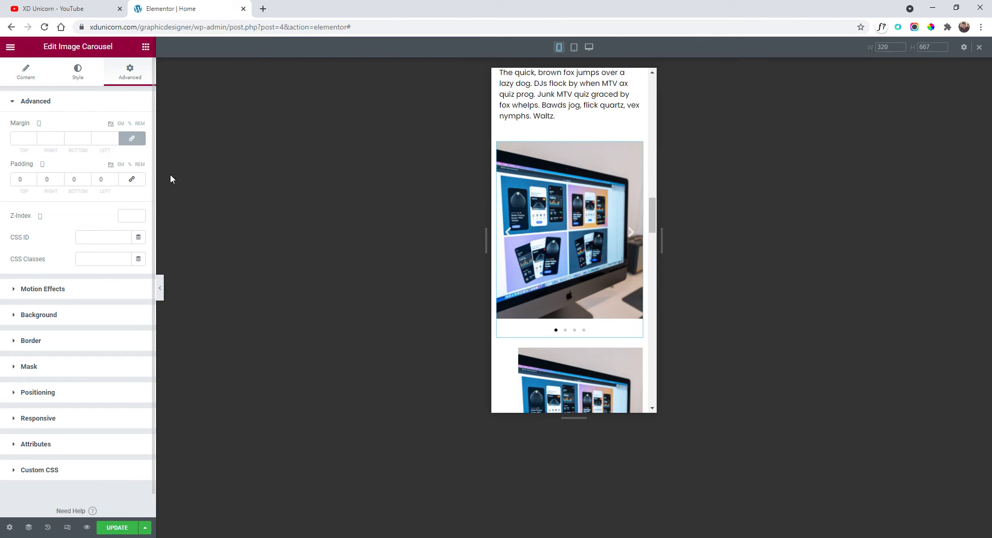
left_click(133, 140)
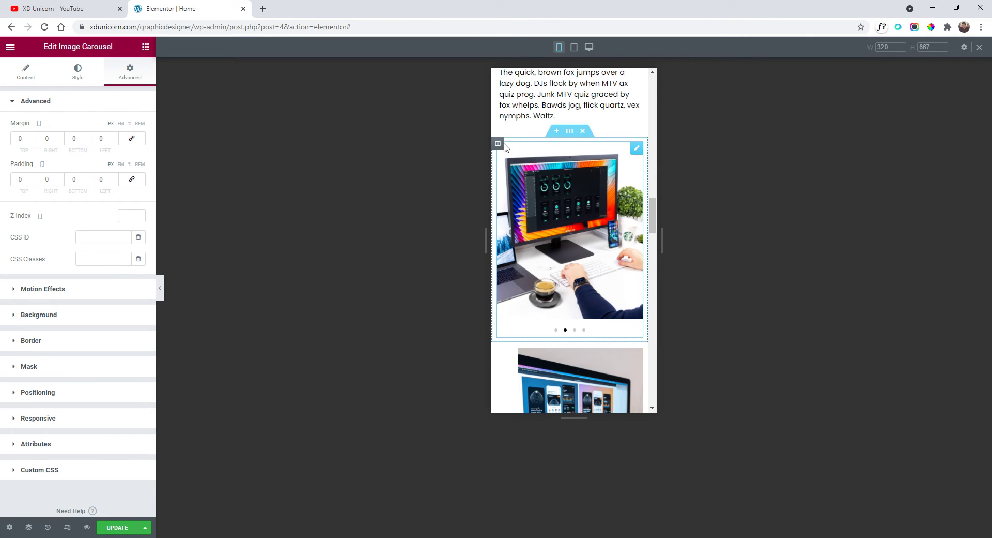
left_click(498, 145)
left_click(130, 72)
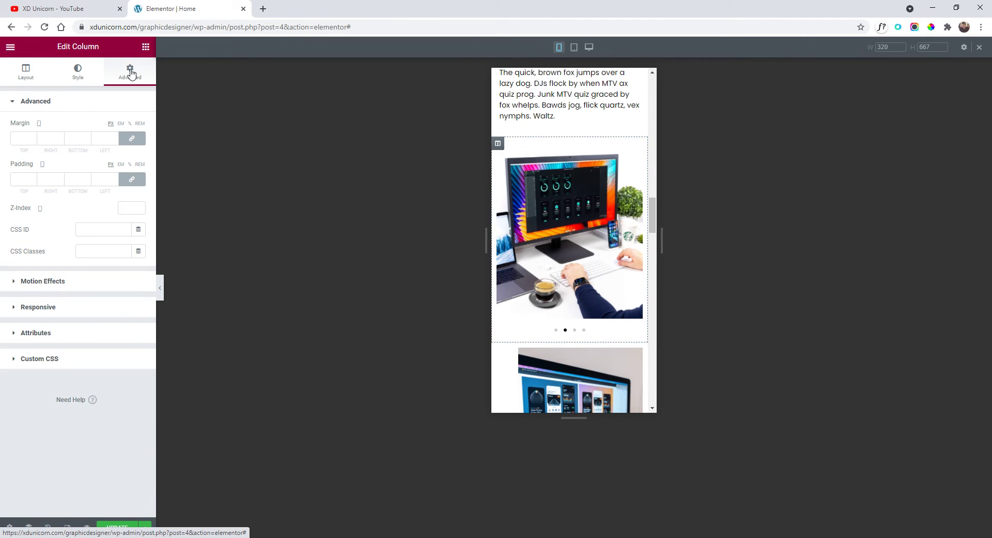
left_click(132, 139)
left_click(134, 179)
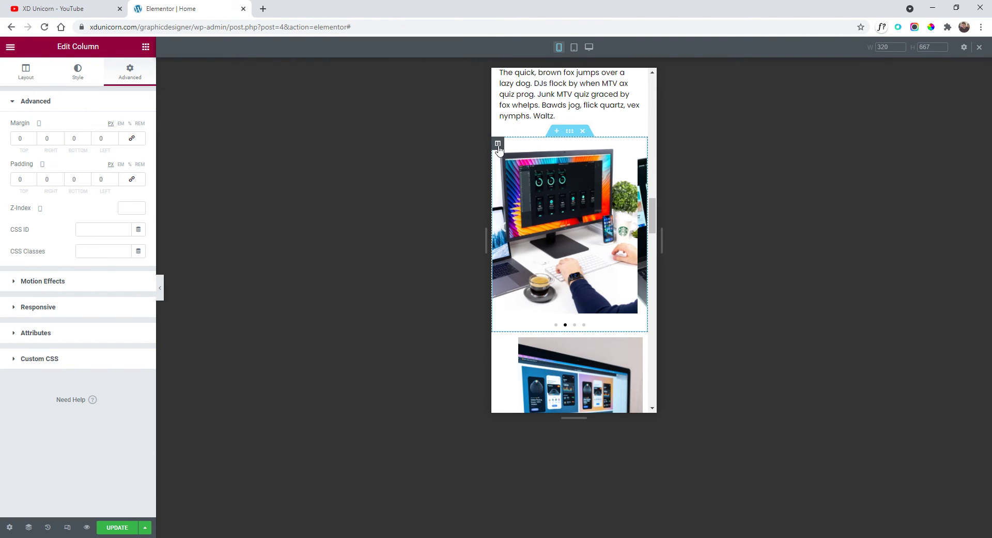
scroll(618, 220, "up", 1)
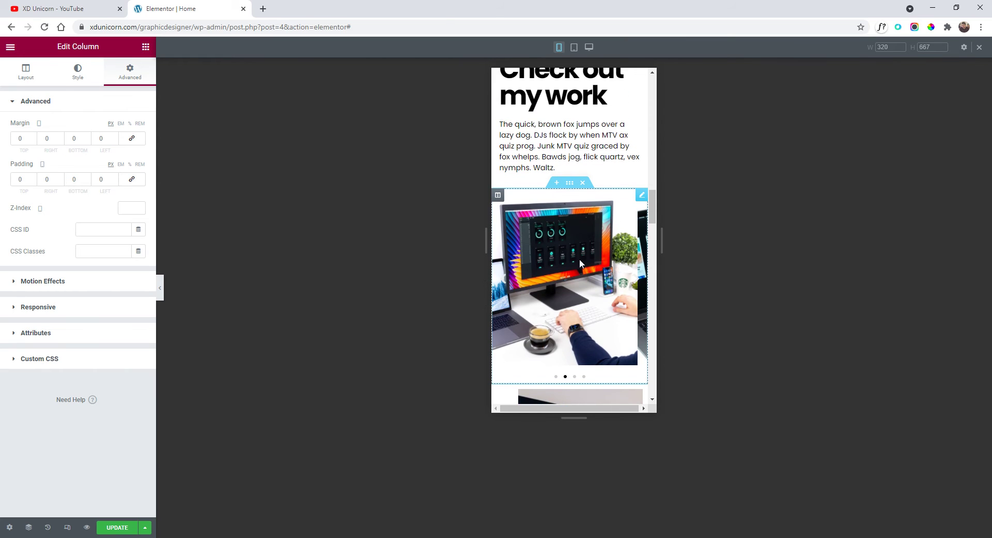
left_click(636, 283)
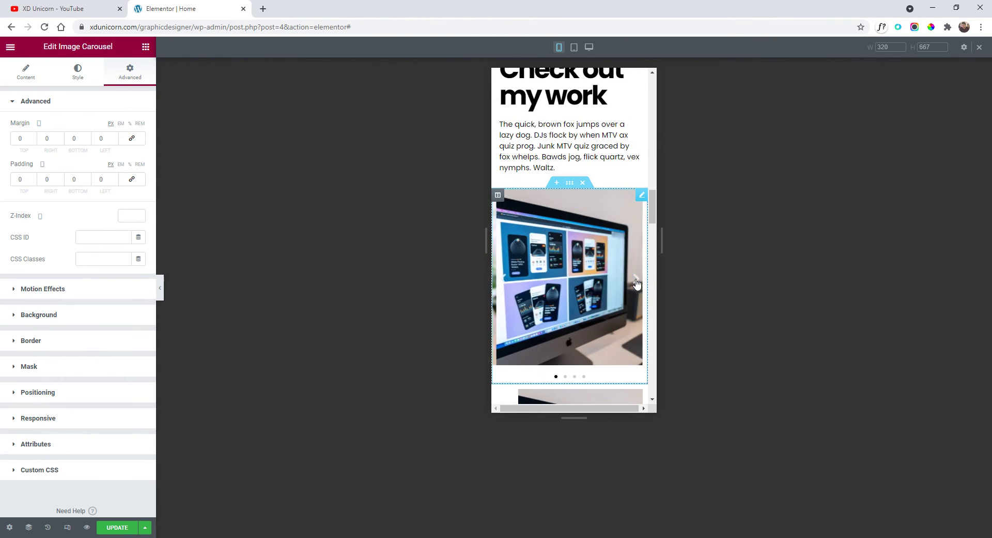
Step: Hide the original stacked portfolio images section below the carousel on mobile
scroll(620, 258, "down", 4)
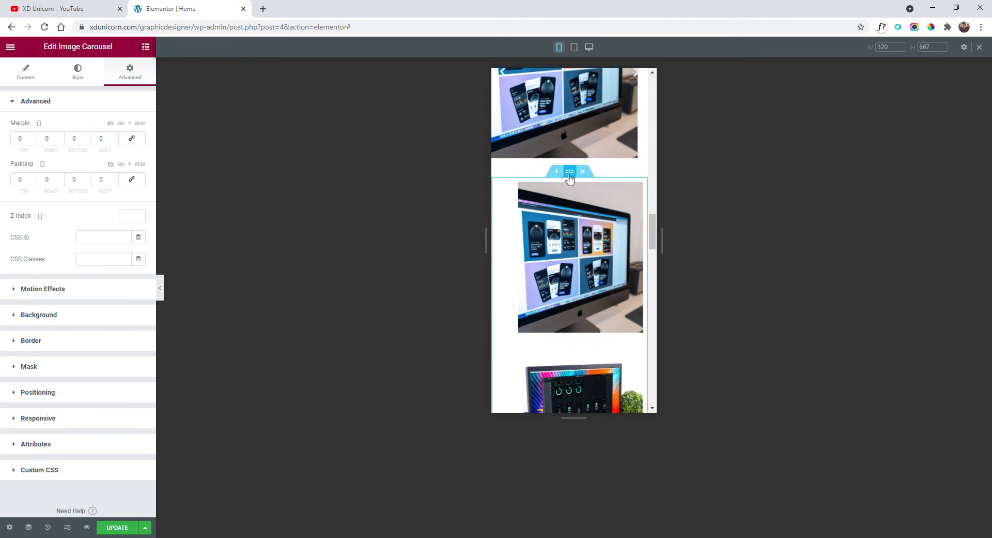
left_click(569, 172)
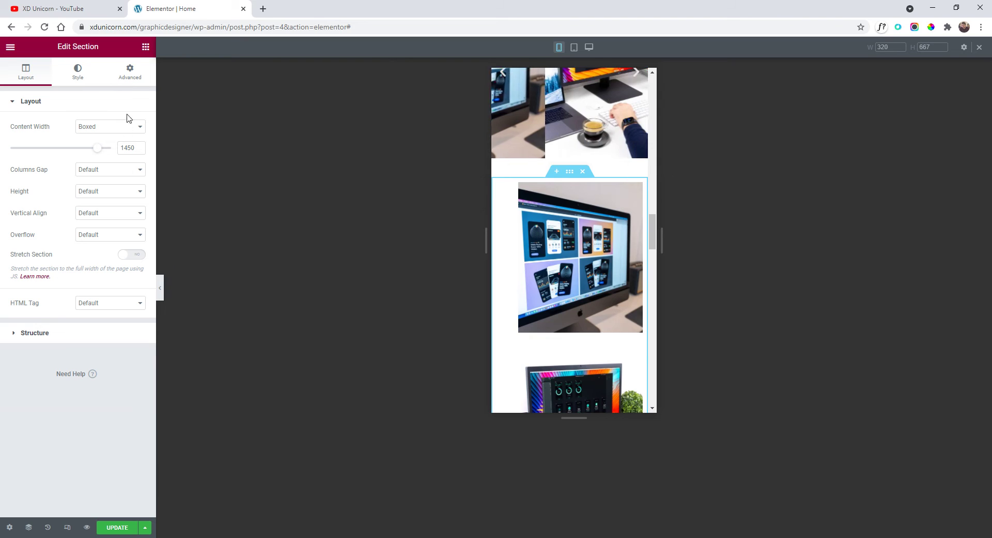
left_click(129, 80)
left_click(96, 306)
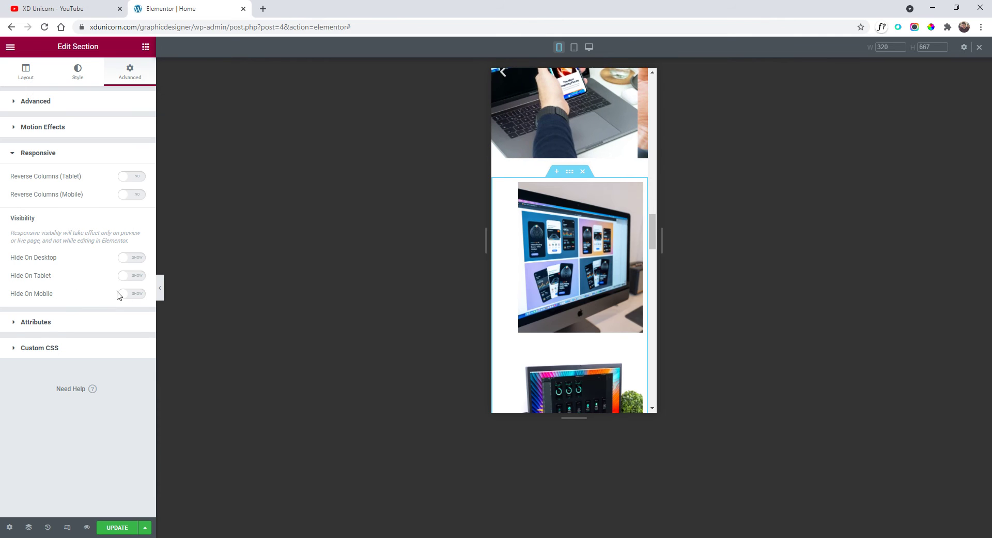
left_click(138, 294)
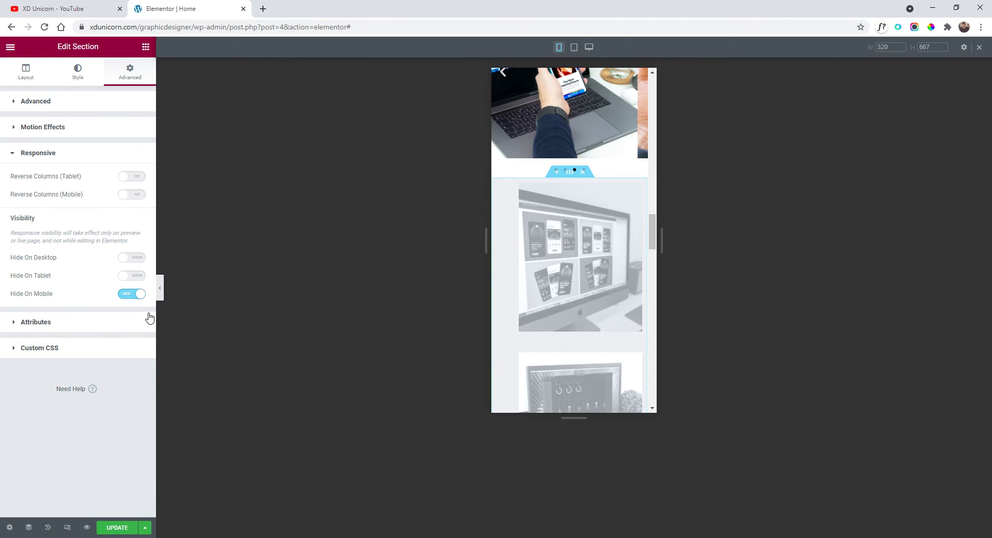
Step: Hide the image carousel section on desktop and tablet
scroll(606, 329, "up", 3)
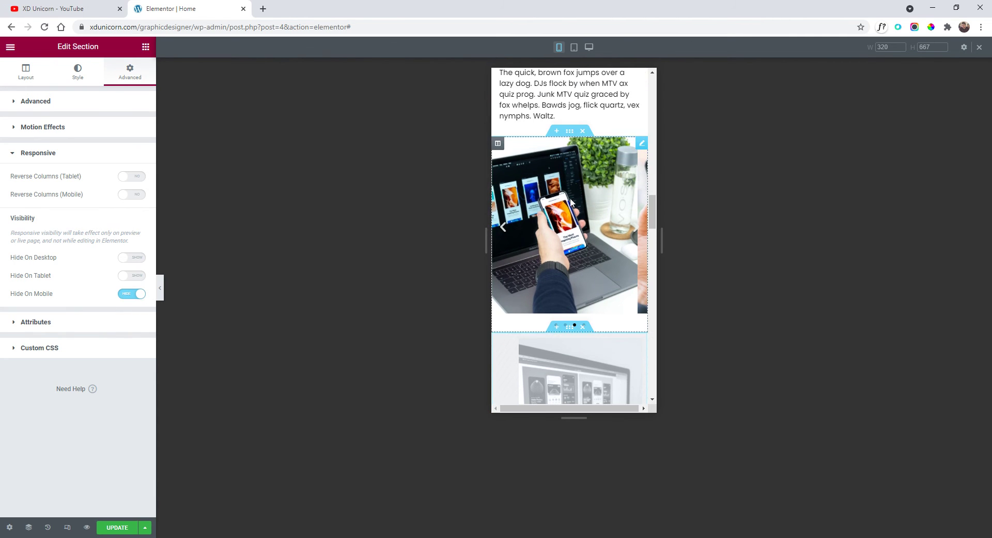
left_click(570, 132)
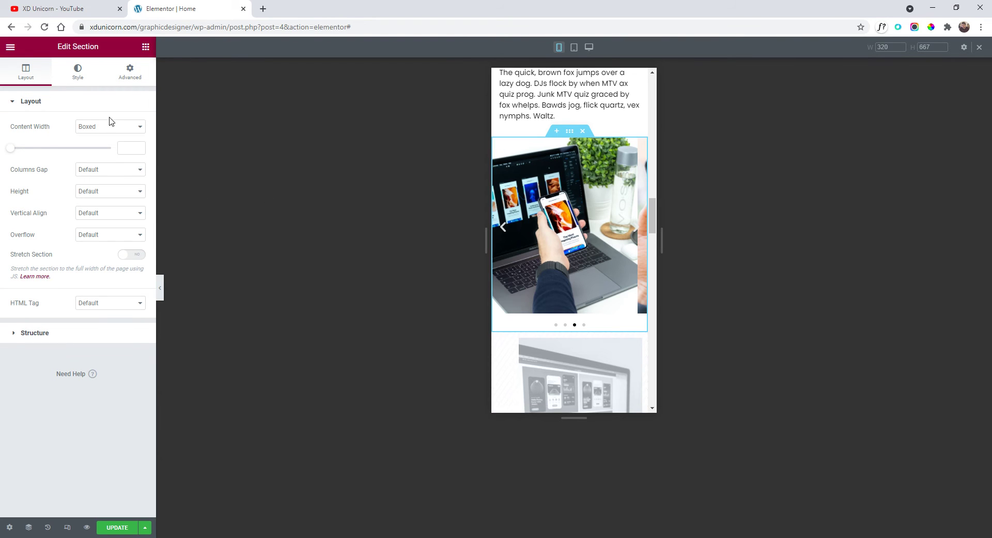
left_click(130, 73)
left_click(71, 309)
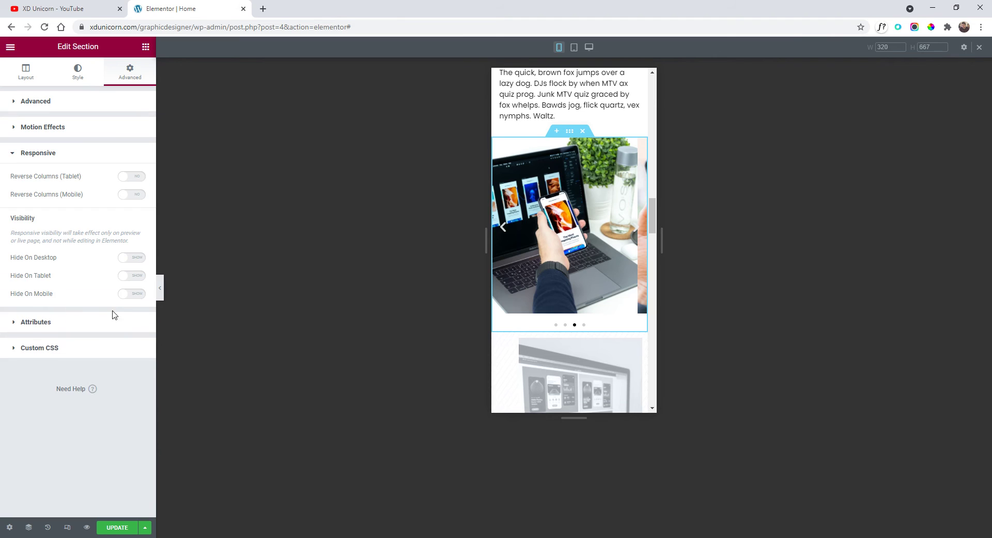
left_click(130, 259)
left_click(131, 276)
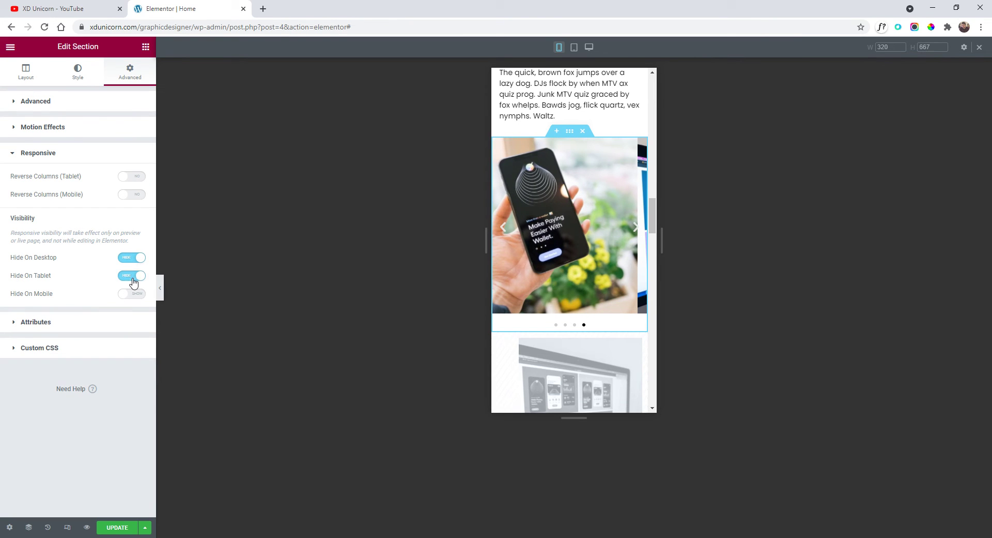
Step: Give the "What I will provide" text column in Services a margin of 0 and a padding of 5% on all sides
scroll(598, 234, "down", 10)
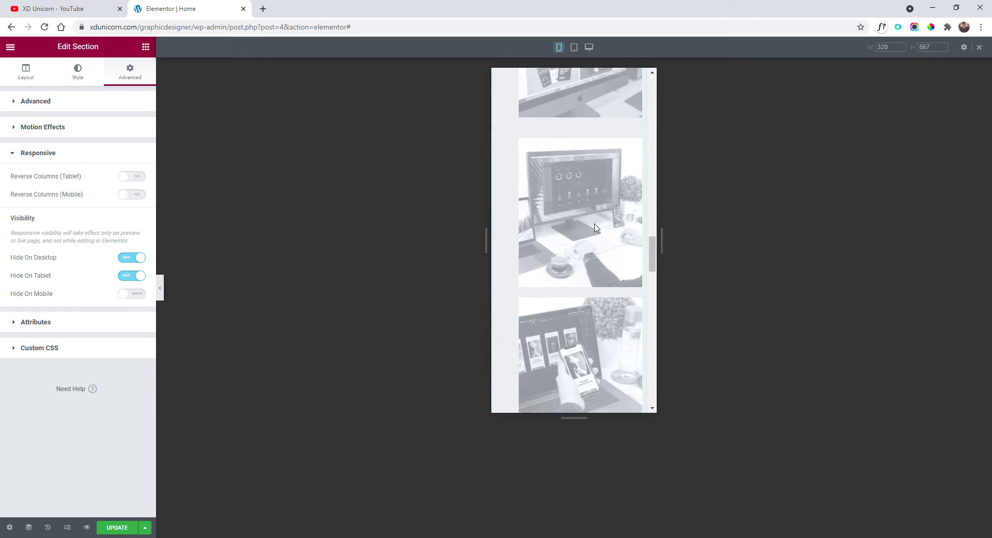
scroll(584, 213, "down", 1)
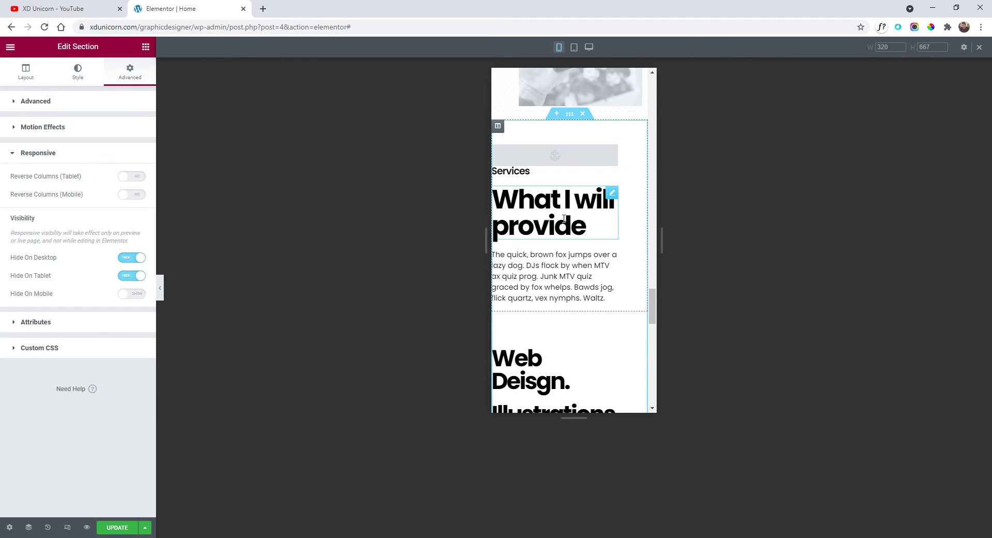
left_click(497, 127)
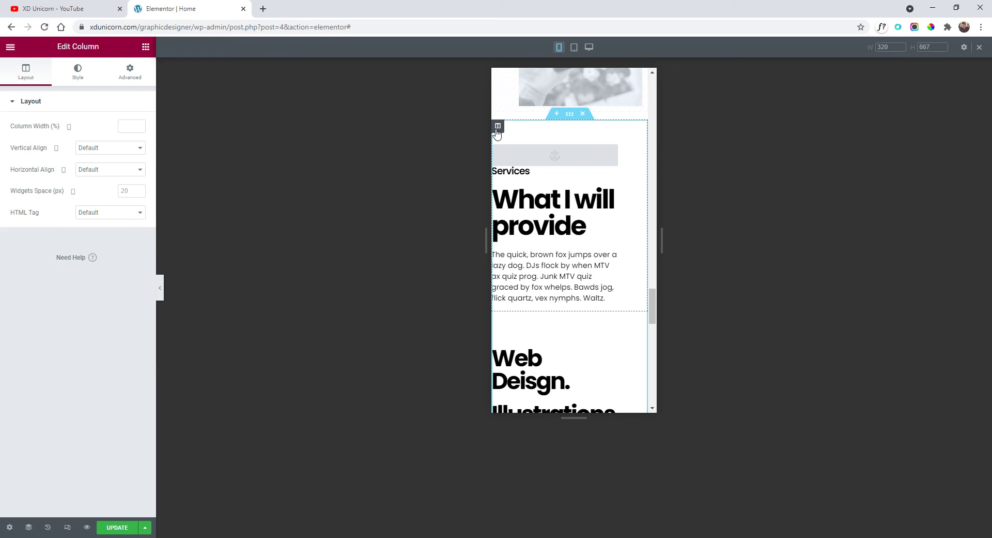
left_click(130, 72)
left_click(139, 183)
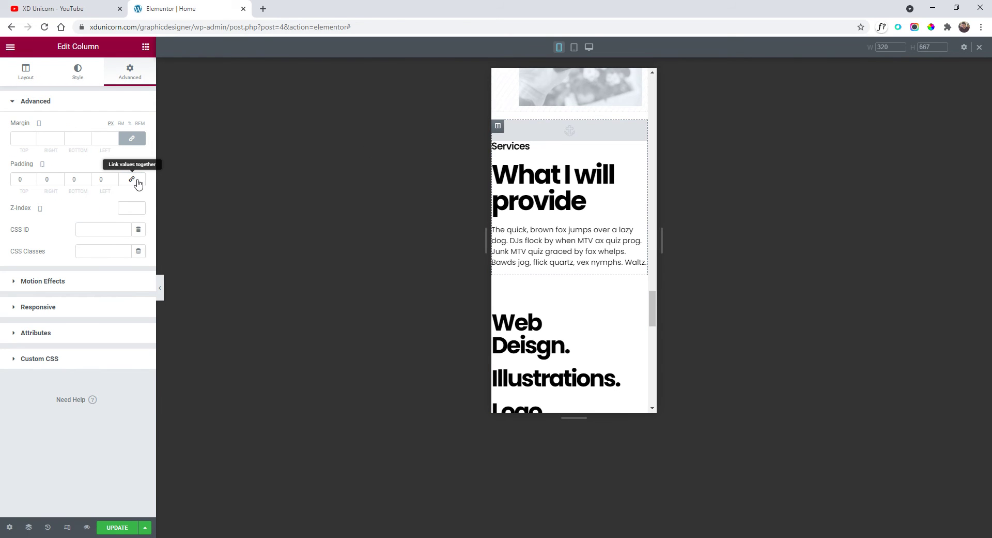
left_click(132, 138)
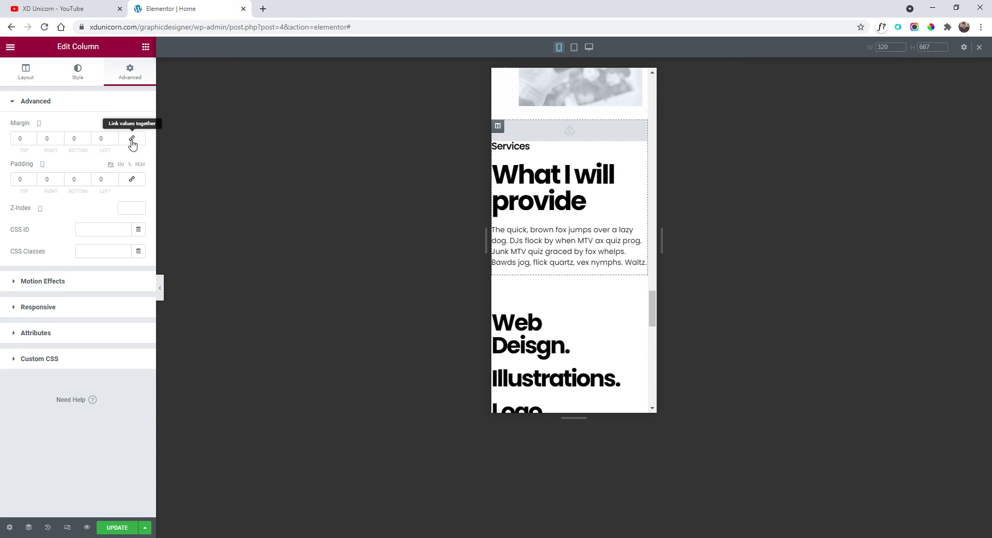
left_click(130, 182)
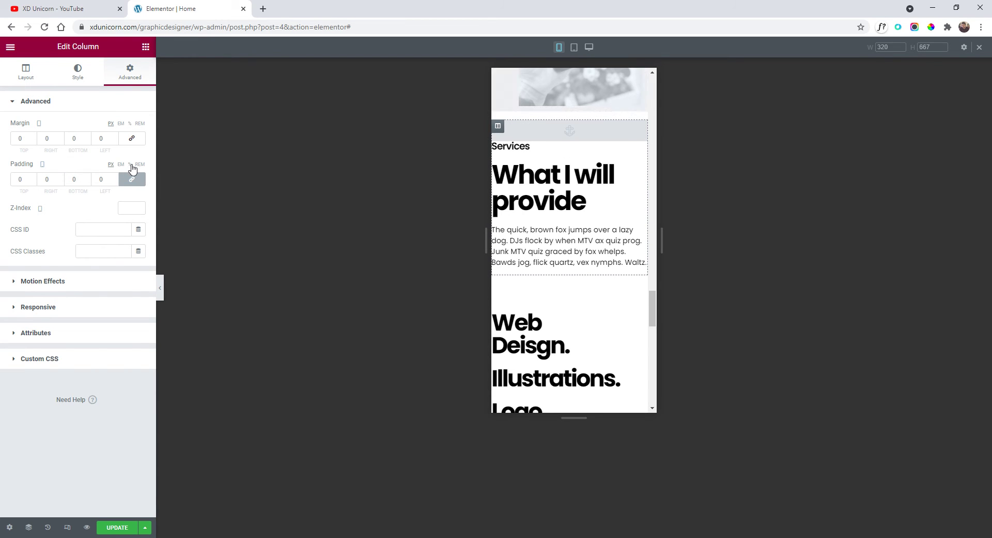
left_click(130, 164)
left_click(28, 178)
type("5")
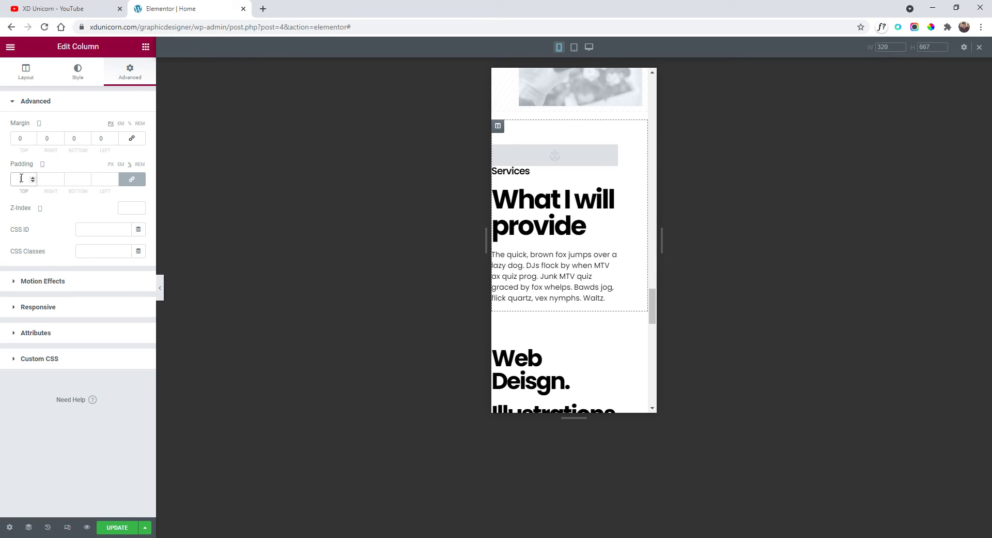
Step: Set the padding of the column holding the service headings to 5 px on all sides
scroll(533, 193, "down", 2)
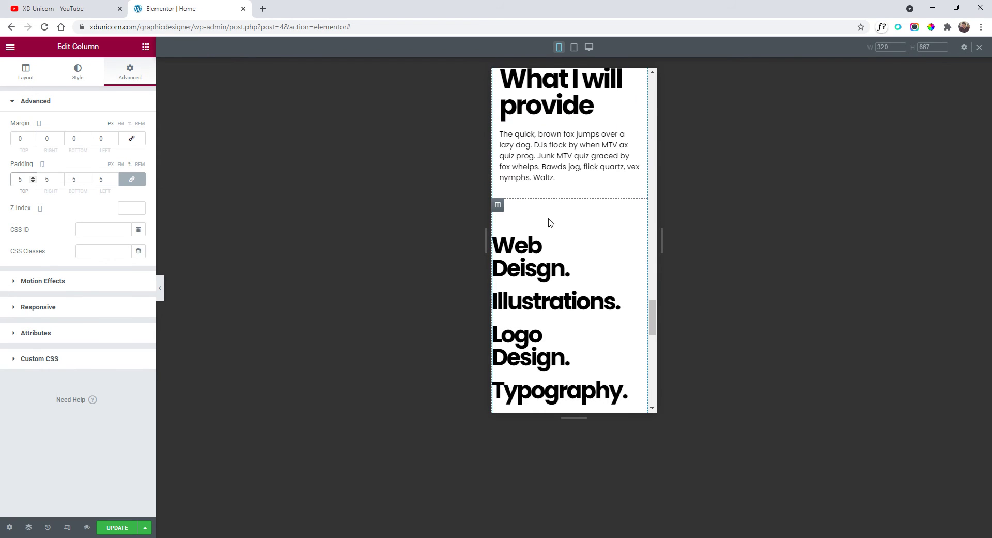
left_click(499, 206)
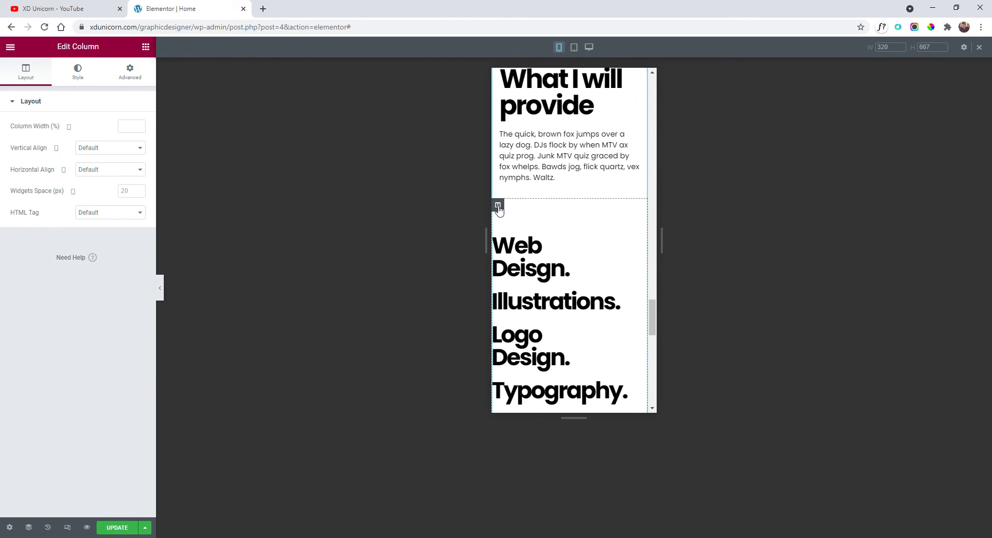
left_click(130, 72)
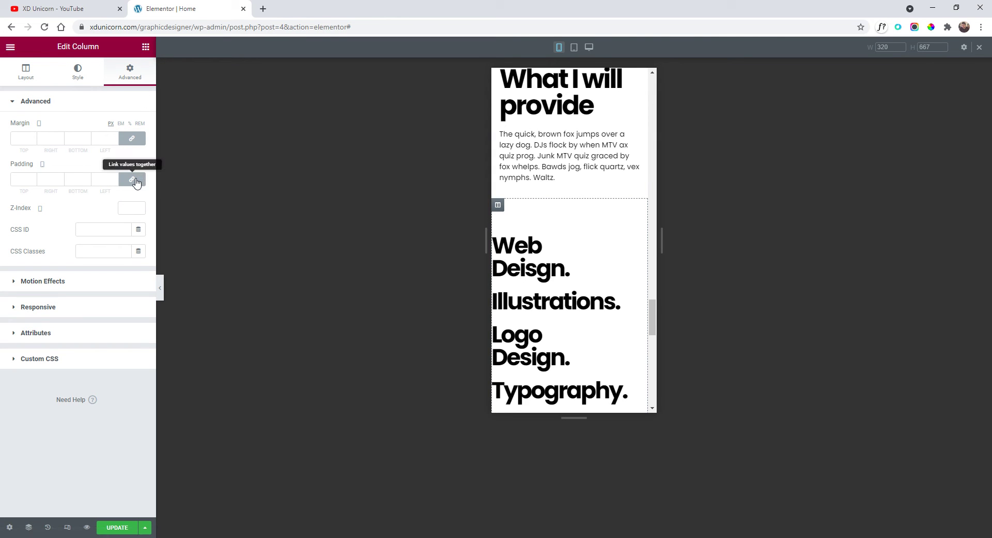
left_click(133, 181)
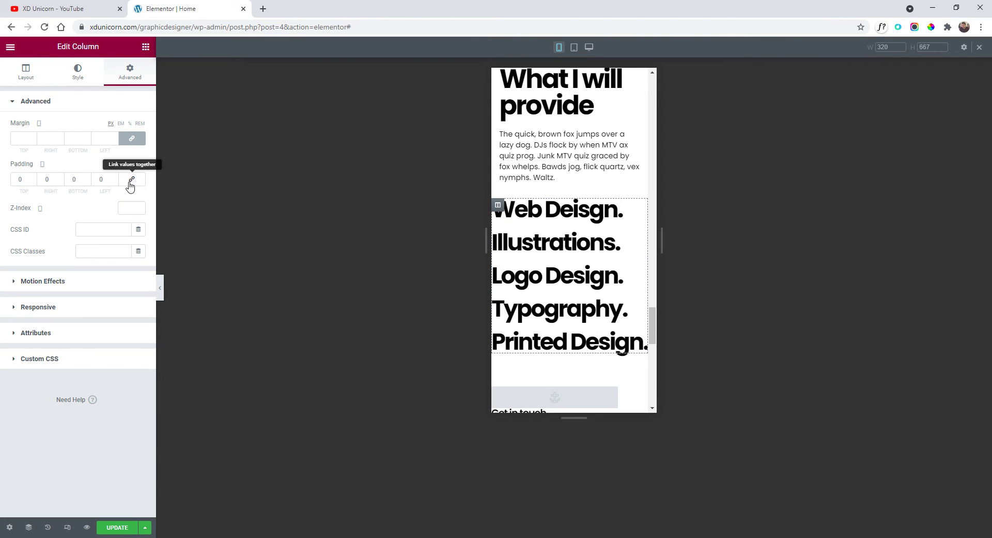
left_click(132, 185)
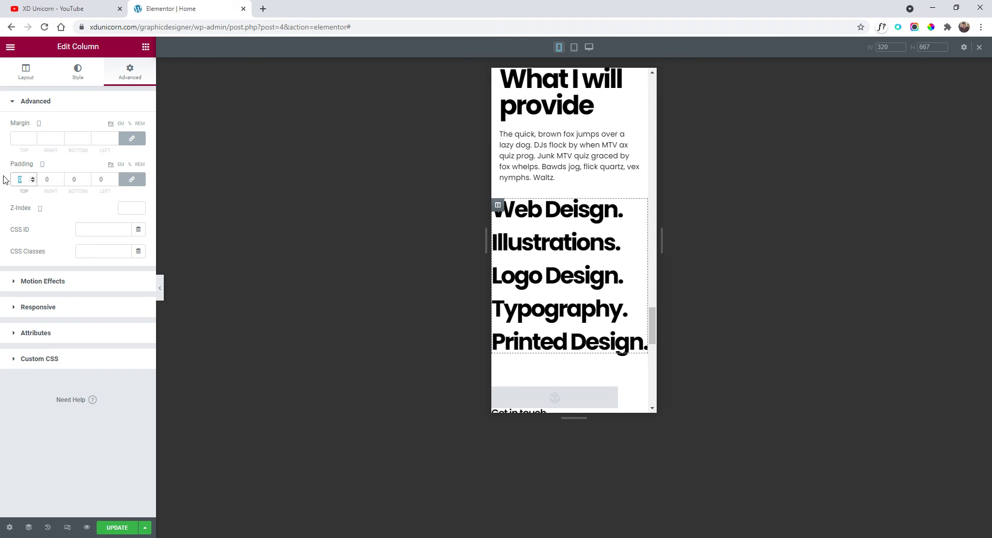
type("5")
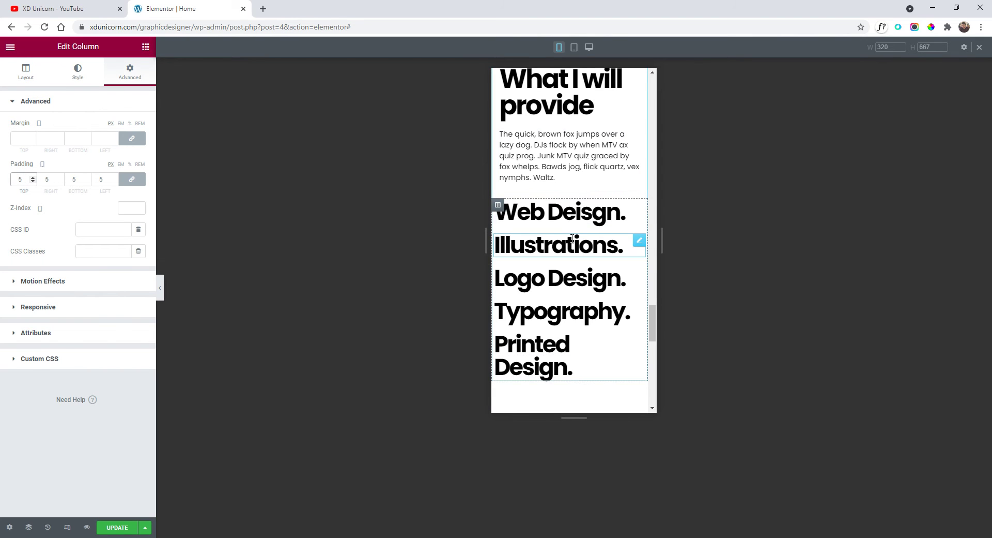
Step: Reduce the mobile font size of the "Web Deisgn." heading to 2 rem
mouse_move(643, 217)
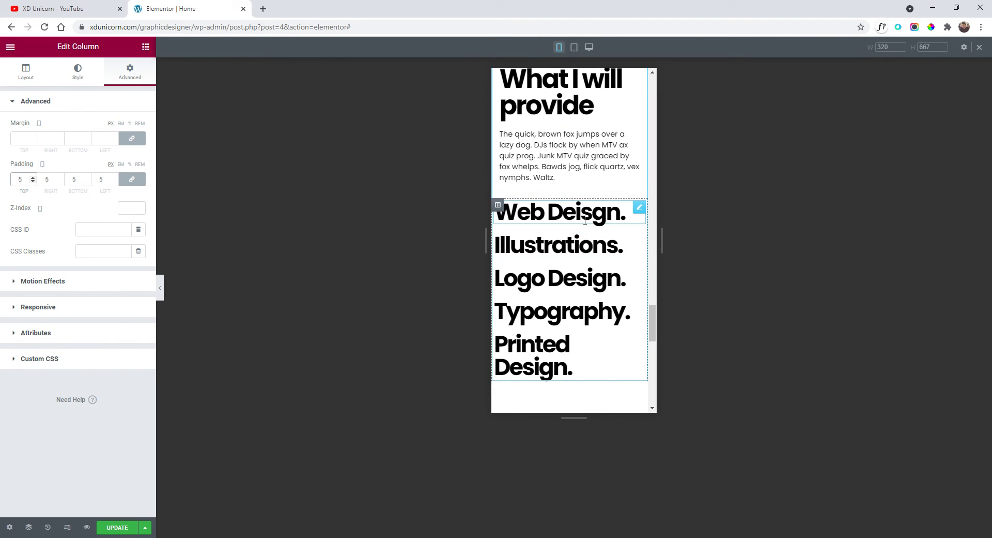
left_click(640, 207)
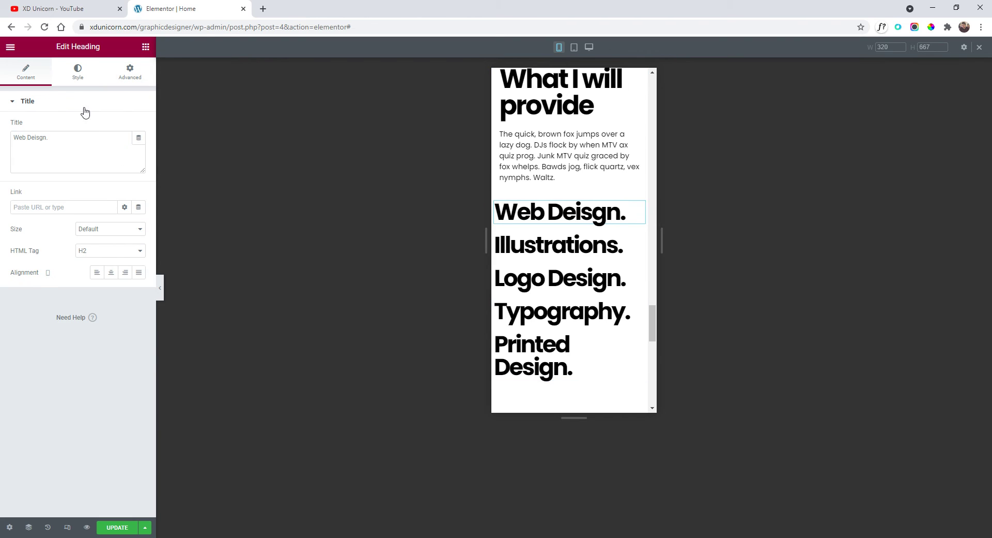
left_click(77, 72)
left_click(140, 149)
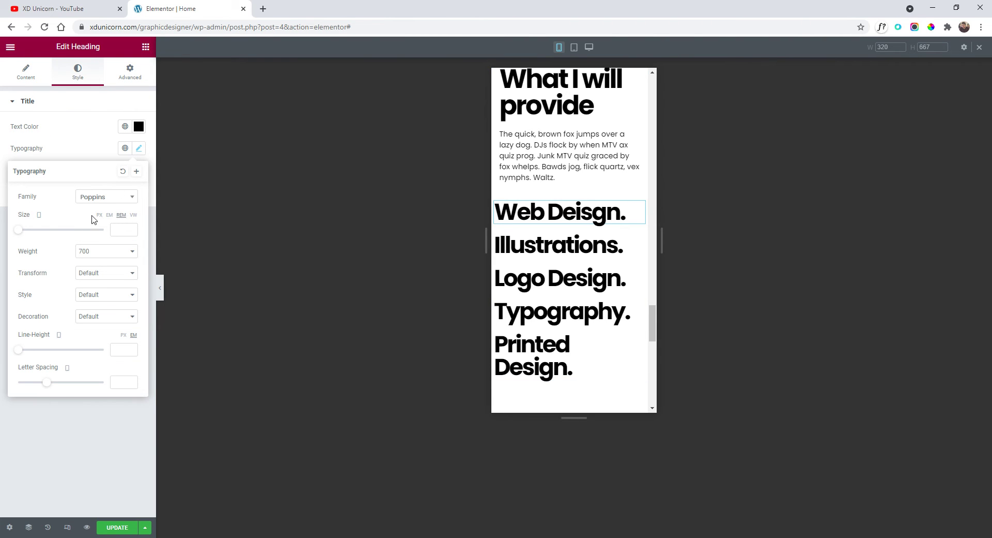
left_click_drag(18, 234, 35, 236)
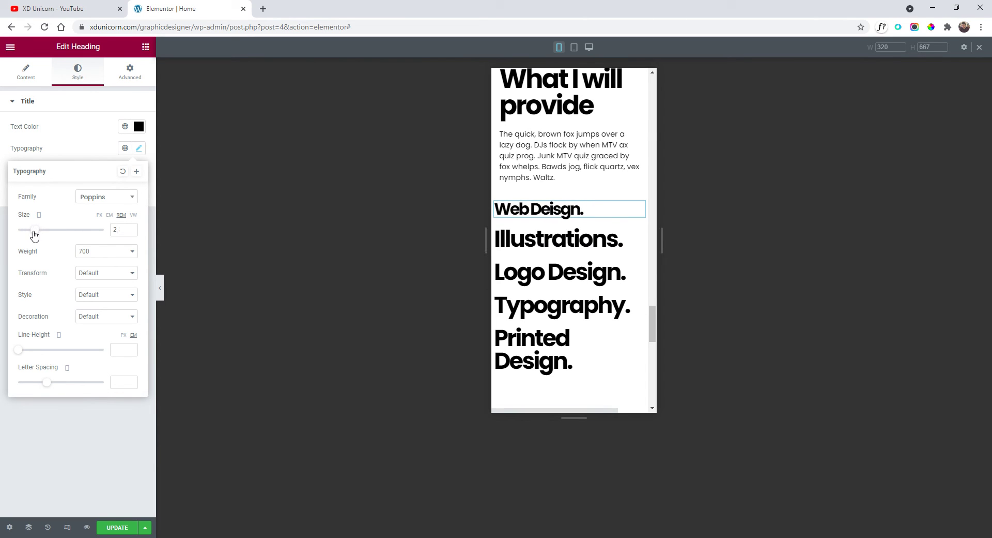
Step: Copy the "Web Deisgn." heading's style onto the Illustrations, Logo Design, Typography and Printed Design headings
right_click(572, 207)
left_click(603, 253)
right_click(560, 246)
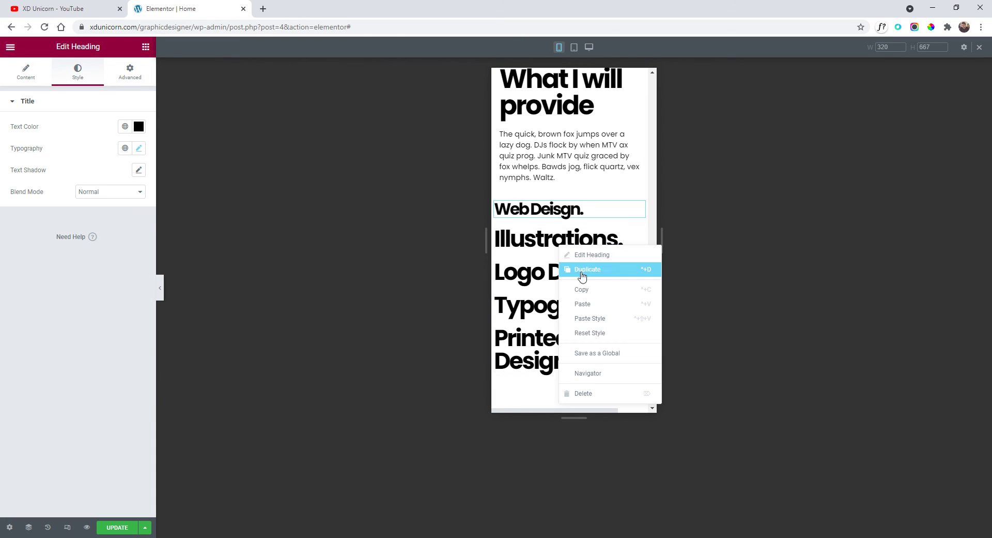
left_click(605, 321)
right_click(563, 276)
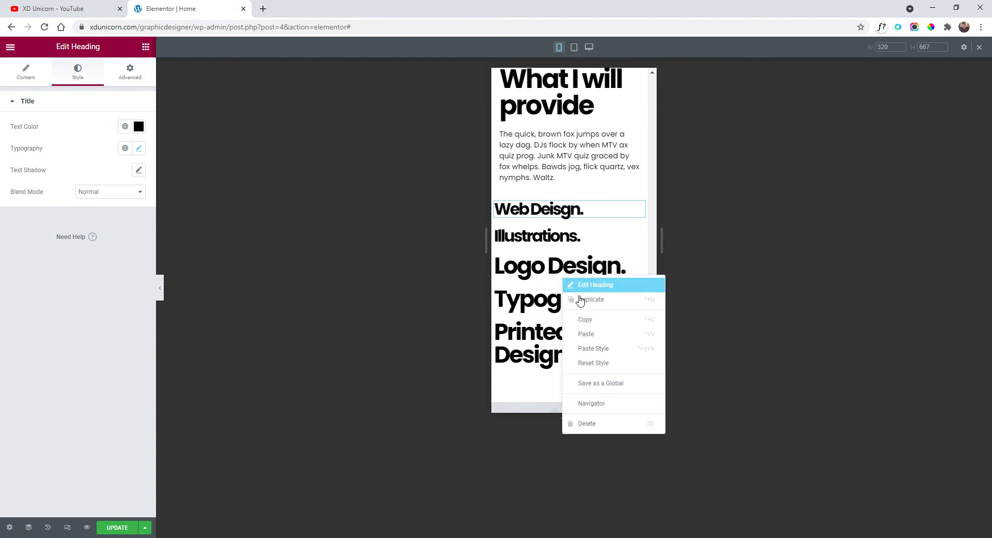
left_click(608, 348)
right_click(556, 305)
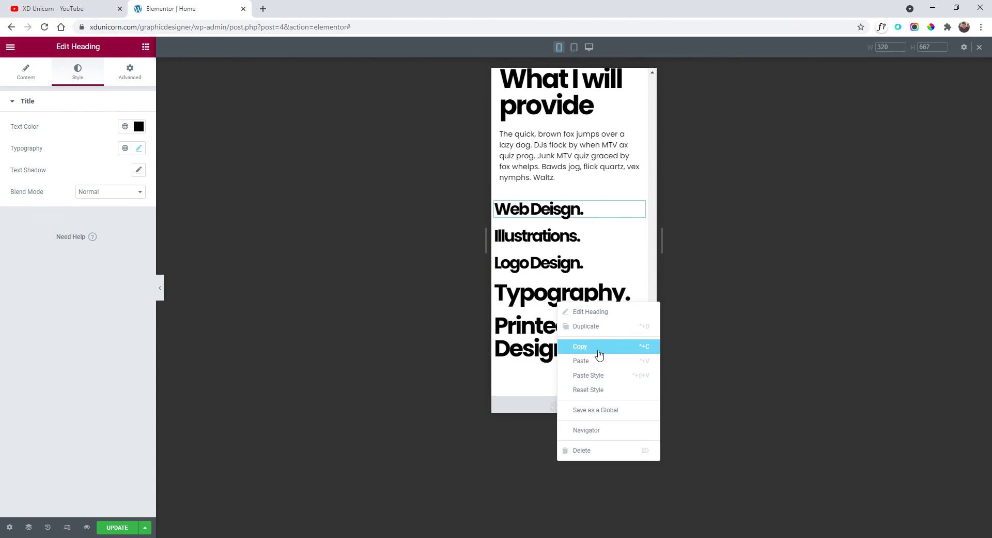
left_click(597, 377)
right_click(556, 331)
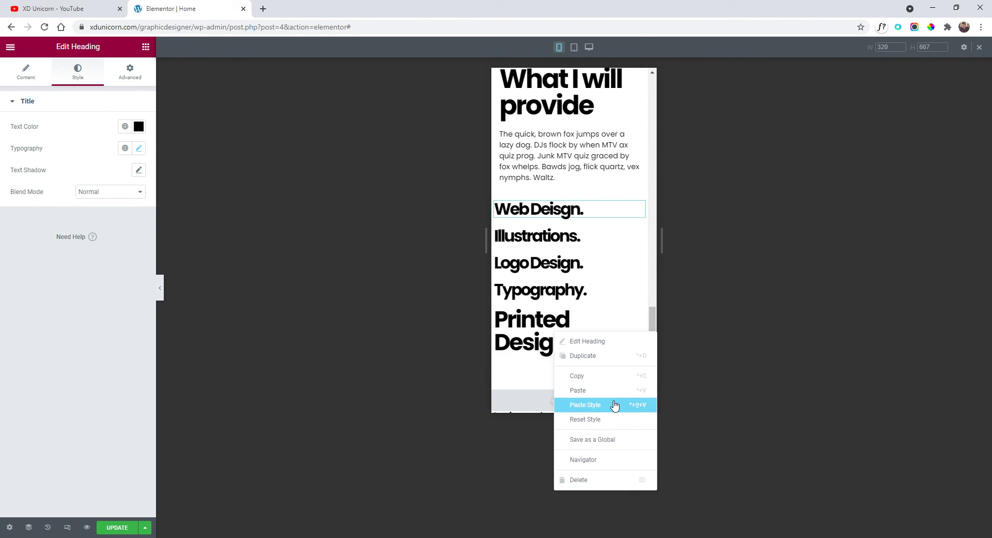
left_click(614, 406)
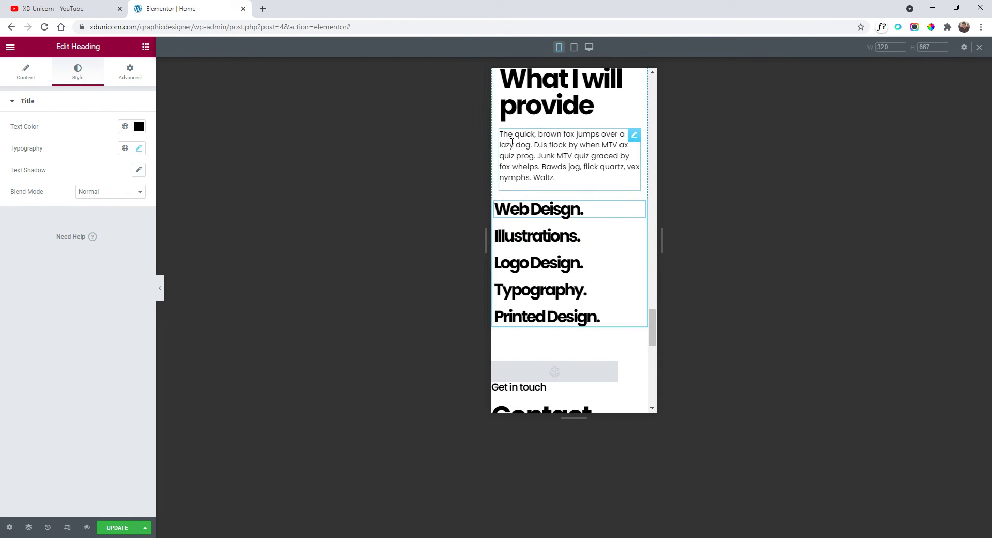
Step: Change the padding of the column holding the service headings to 5% on all sides
left_click(497, 204)
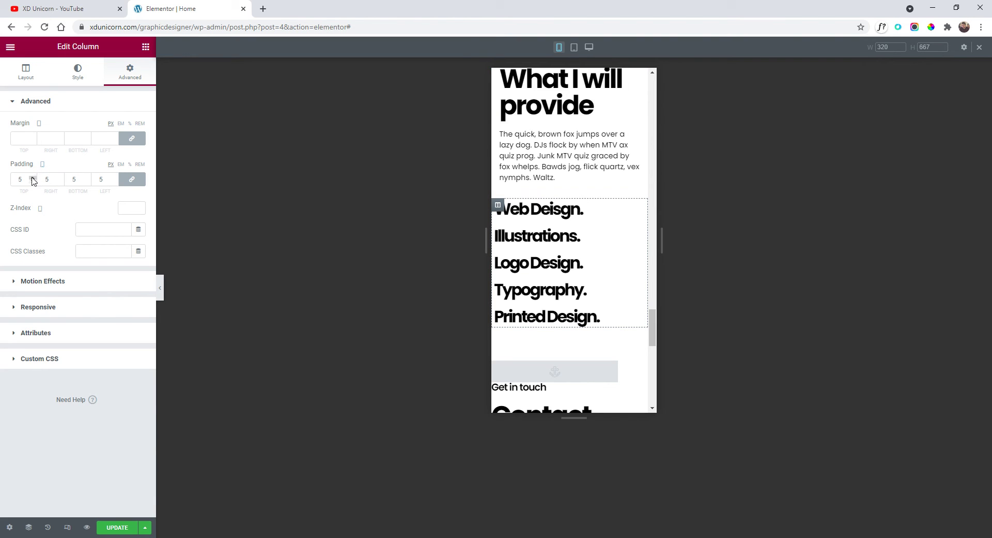
left_click(130, 165)
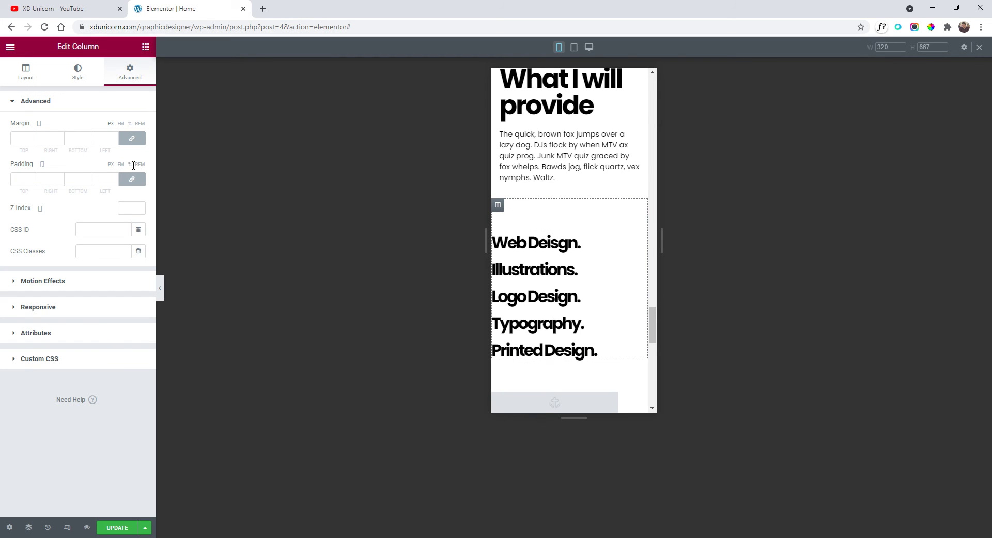
left_click(32, 179)
type("5")
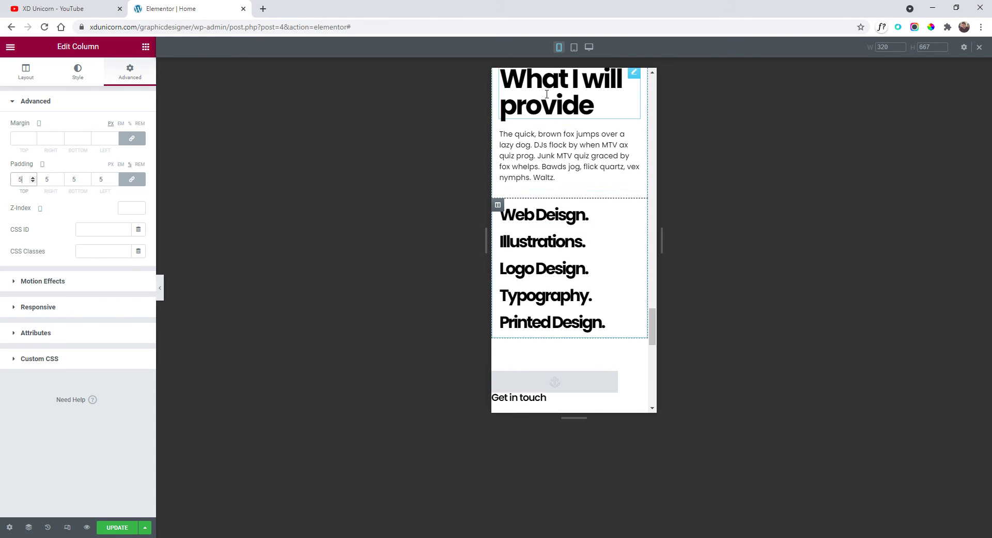
Step: Set the padding of the "Contact me" text column to 5% on all sides
scroll(595, 171, "down", 4)
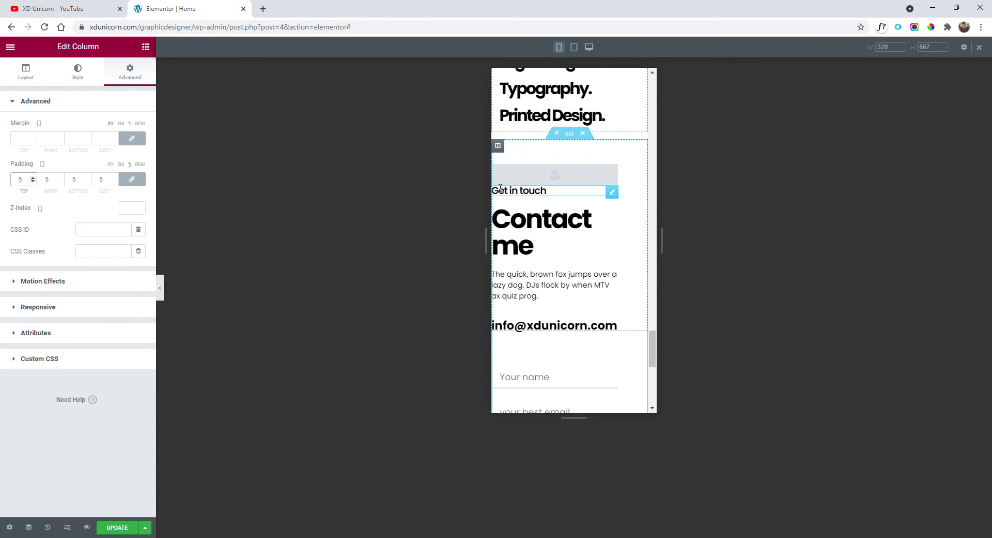
left_click(498, 147)
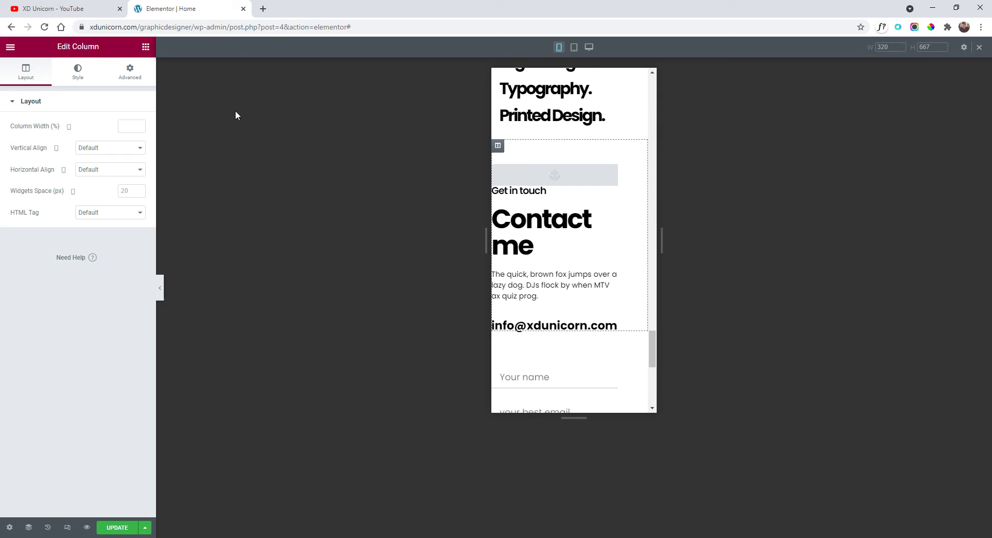
left_click(130, 73)
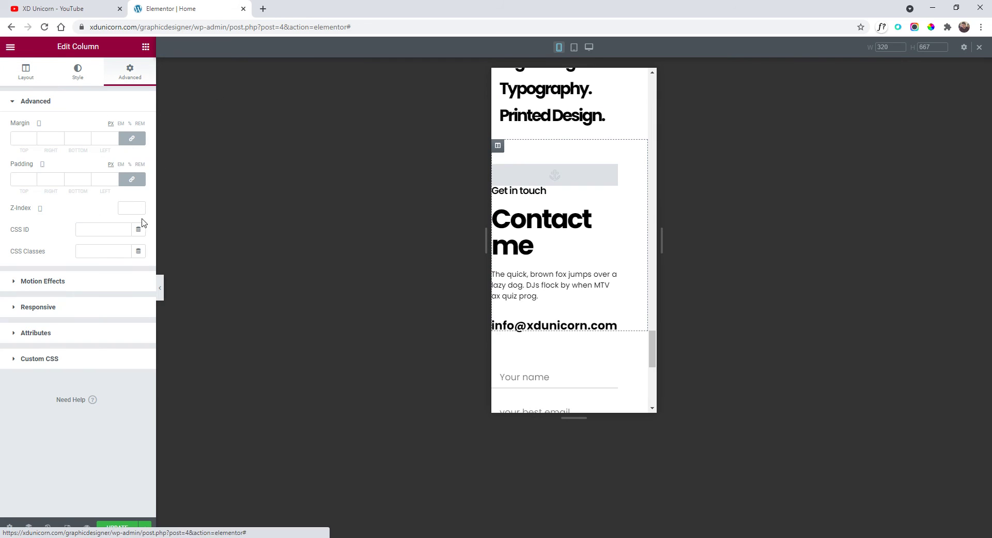
left_click(133, 180)
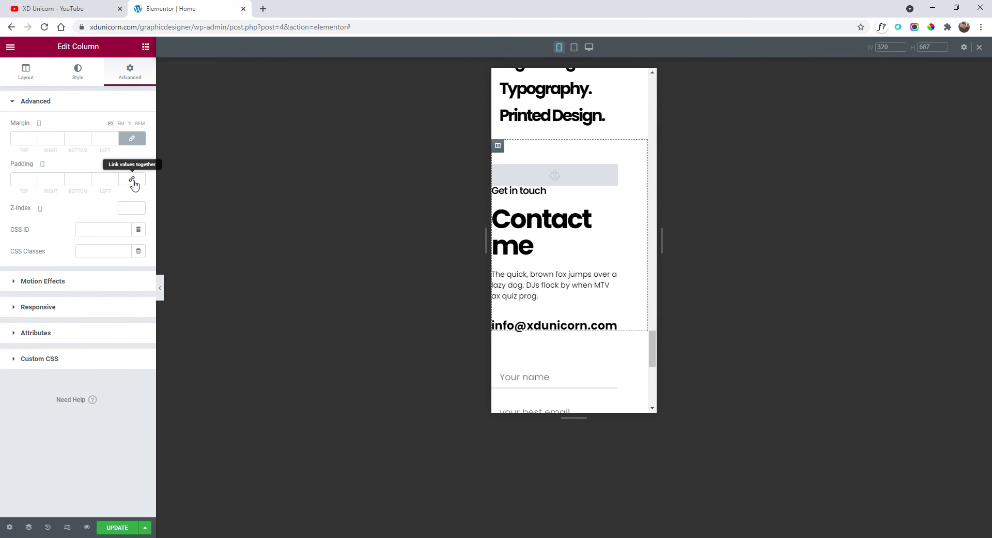
left_click(133, 180)
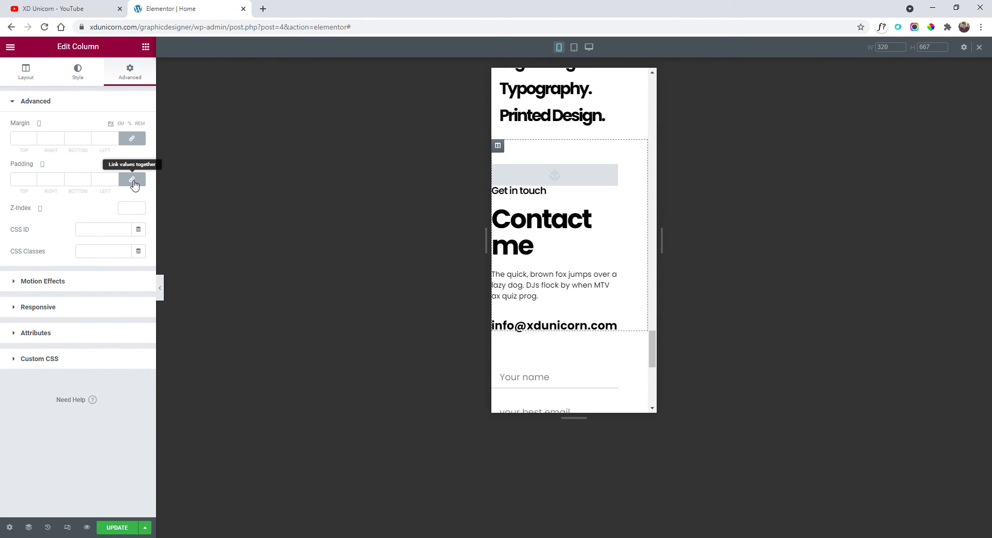
left_click(33, 178)
left_click(33, 178)
left_click(33, 178)
left_click(33, 178)
left_click(33, 178)
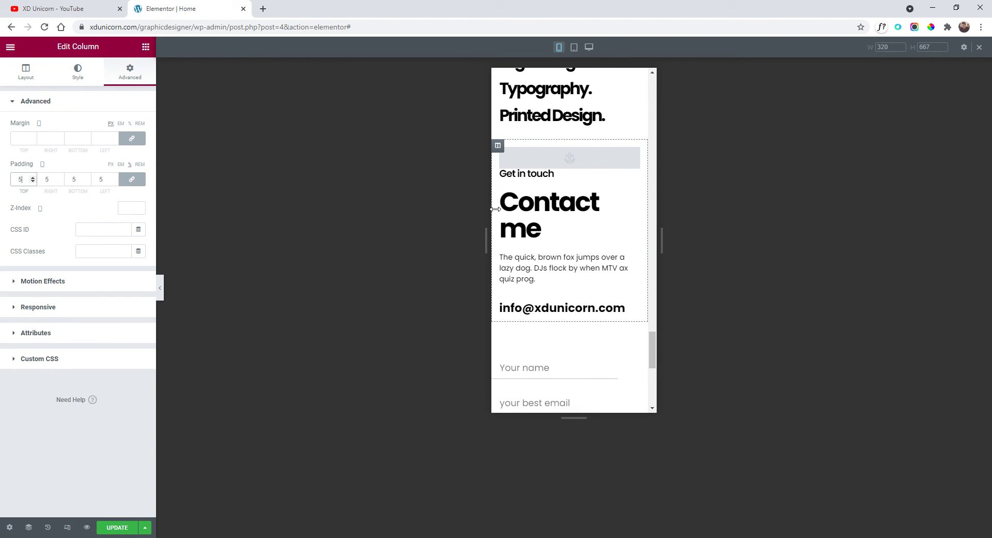
Step: Set the padding of the contact form column to 5% on all sides
scroll(553, 248, "down", 3)
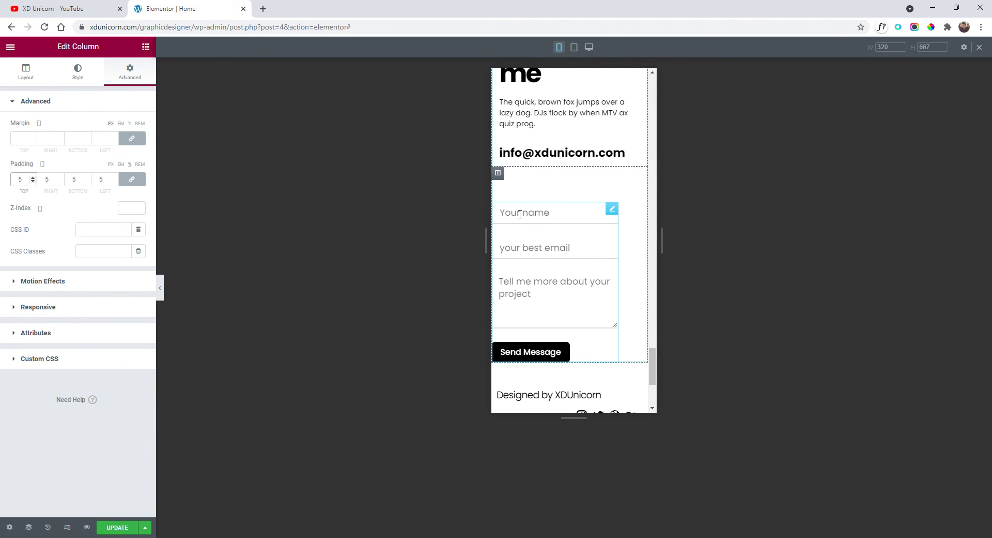
left_click(498, 173)
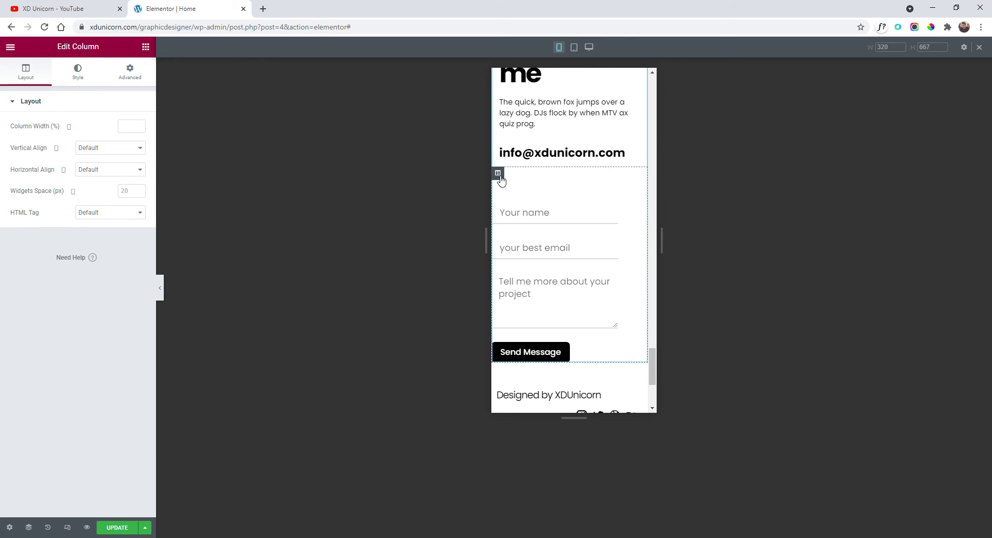
left_click(131, 77)
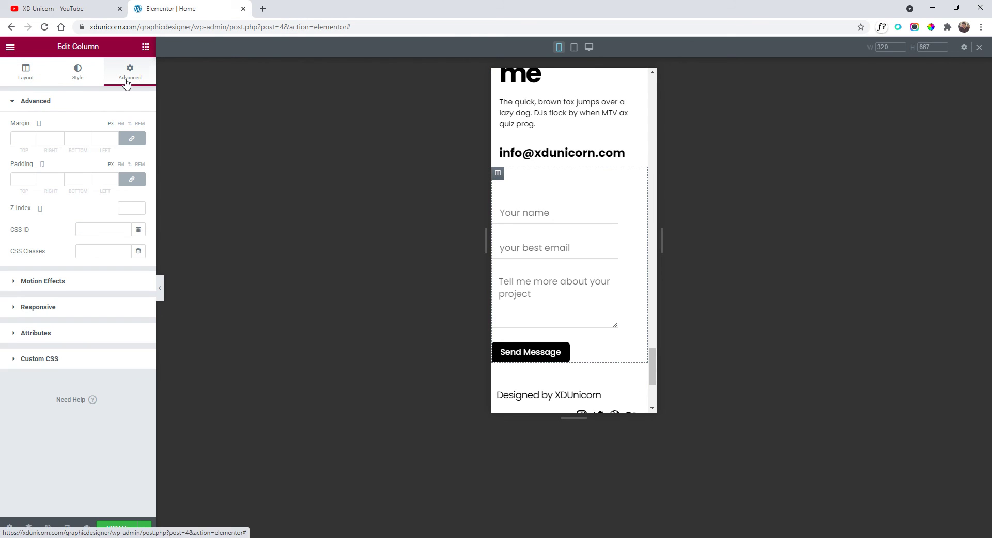
left_click(132, 179)
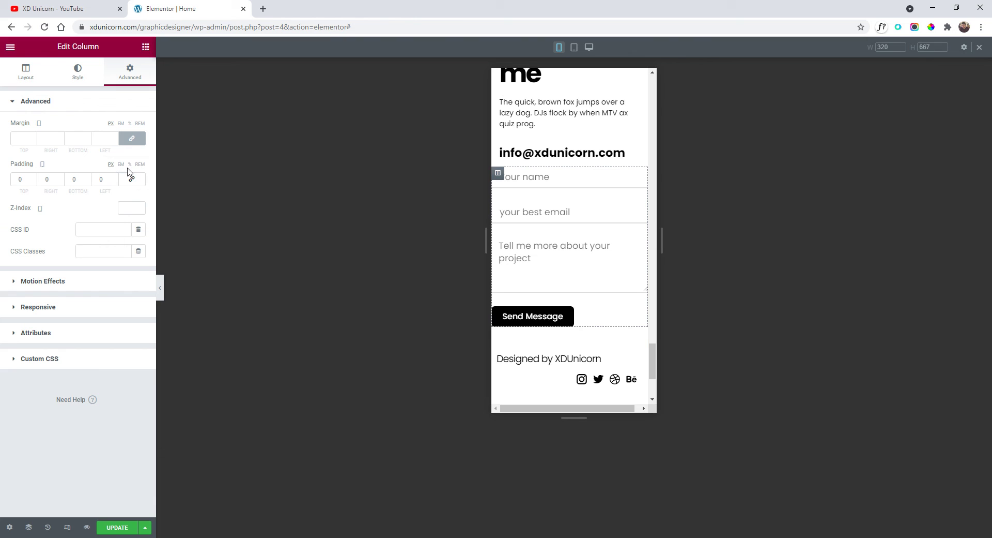
left_click(132, 178)
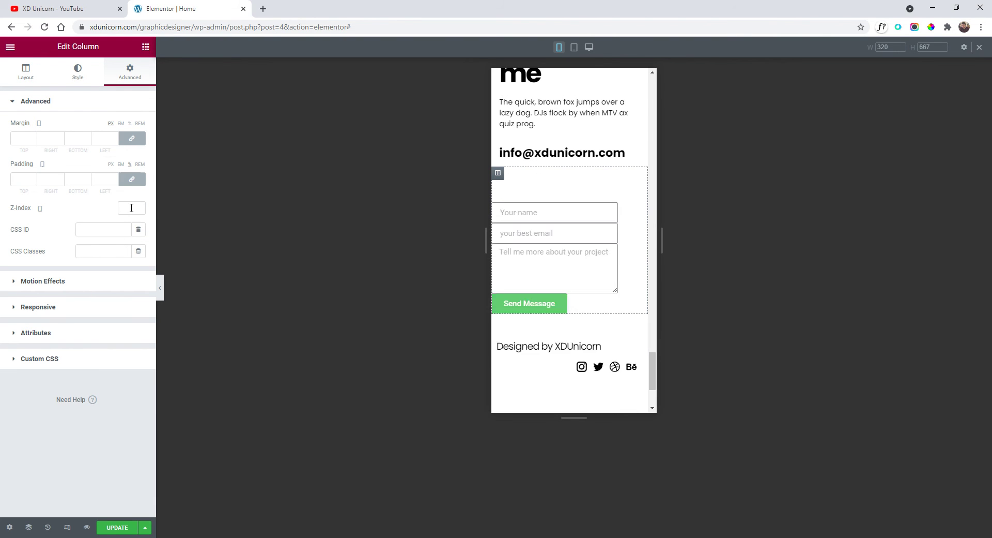
left_click(32, 178)
left_click(32, 178)
left_click(33, 178)
left_click(33, 178)
left_click(33, 178)
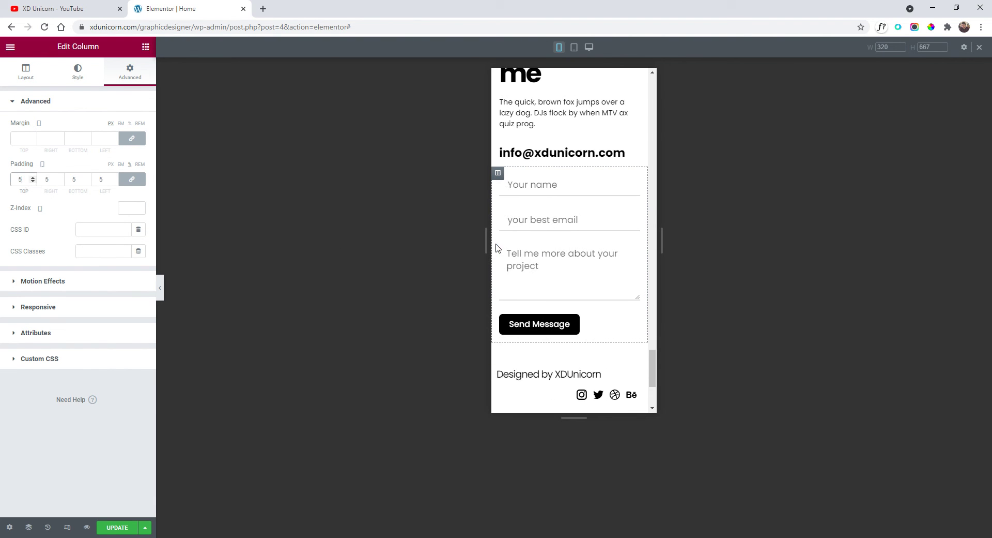
Step: Set the footer credit column's horizontal align to Center and center-align its "Designed by XDUnicorn" heading
scroll(541, 159, "down", 3)
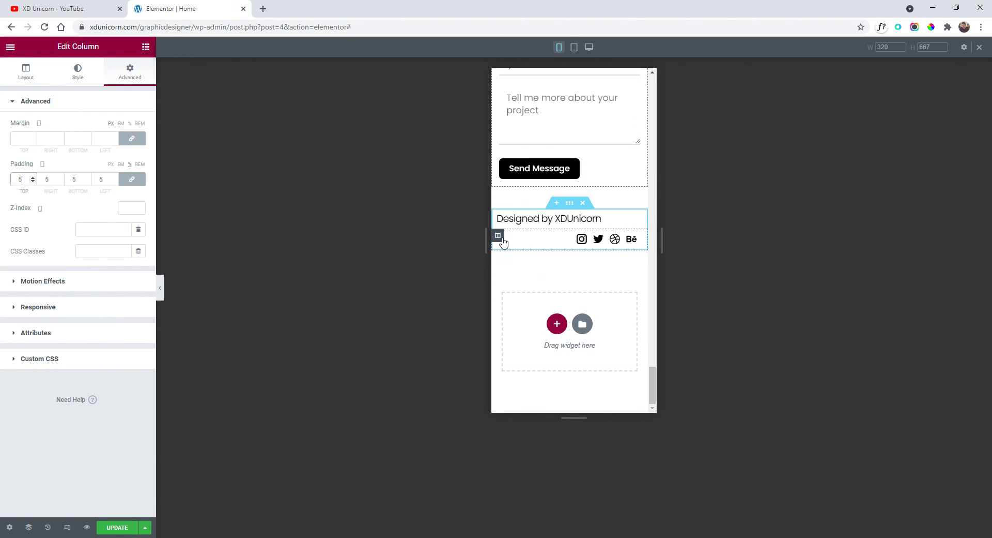
left_click(498, 217)
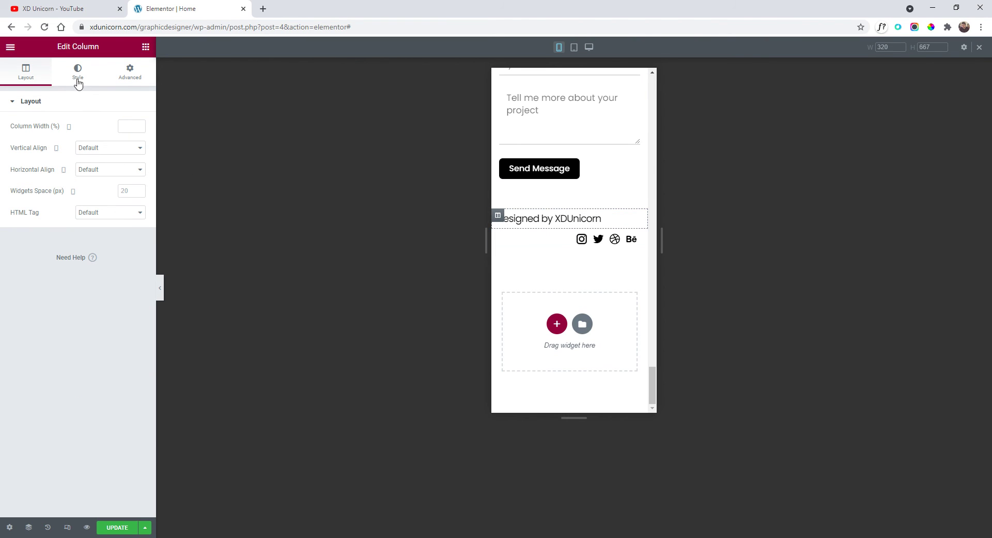
left_click(96, 171)
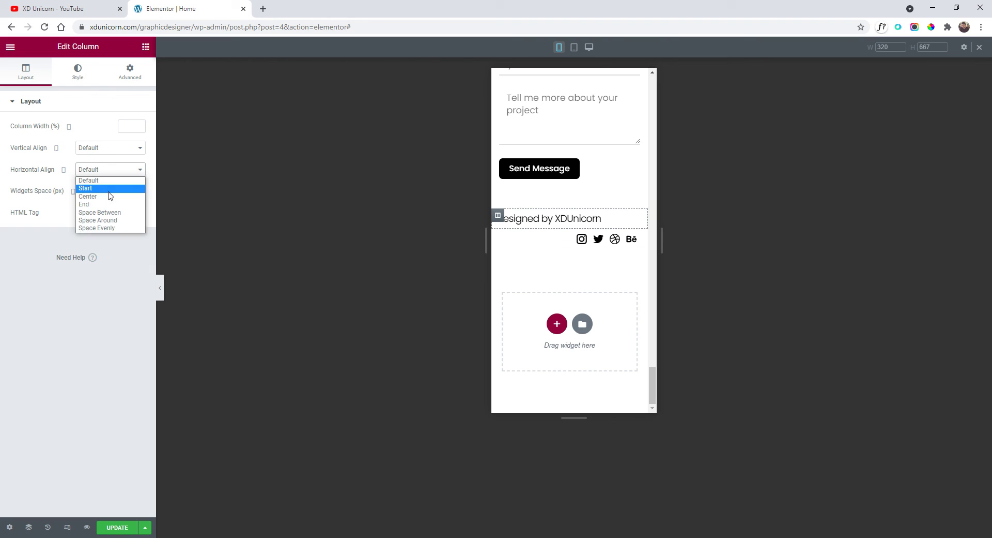
left_click(107, 195)
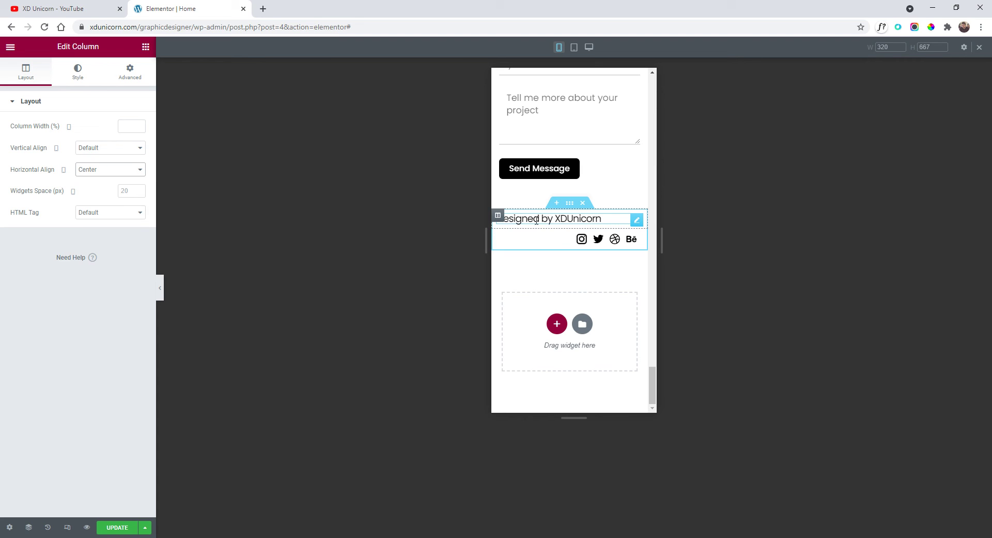
left_click(637, 220)
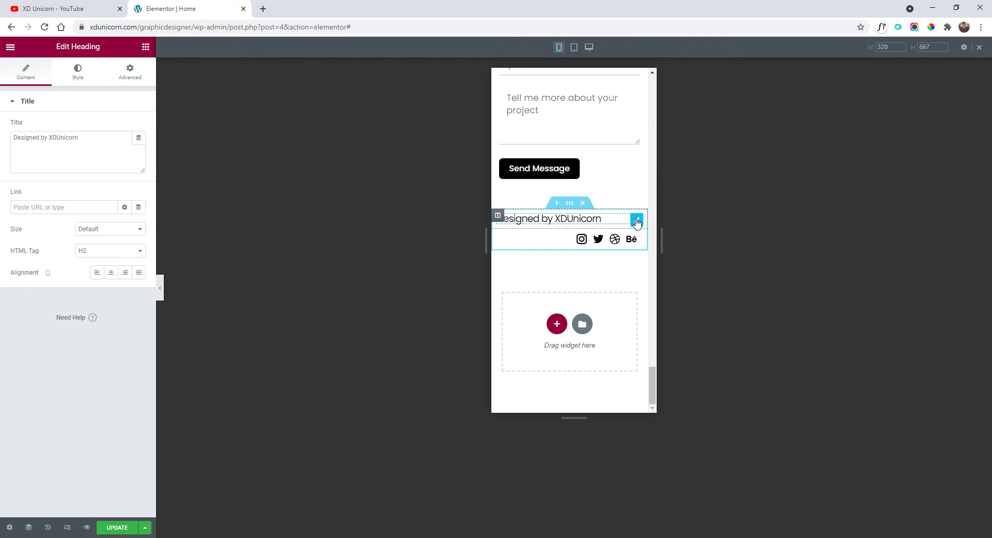
left_click(111, 271)
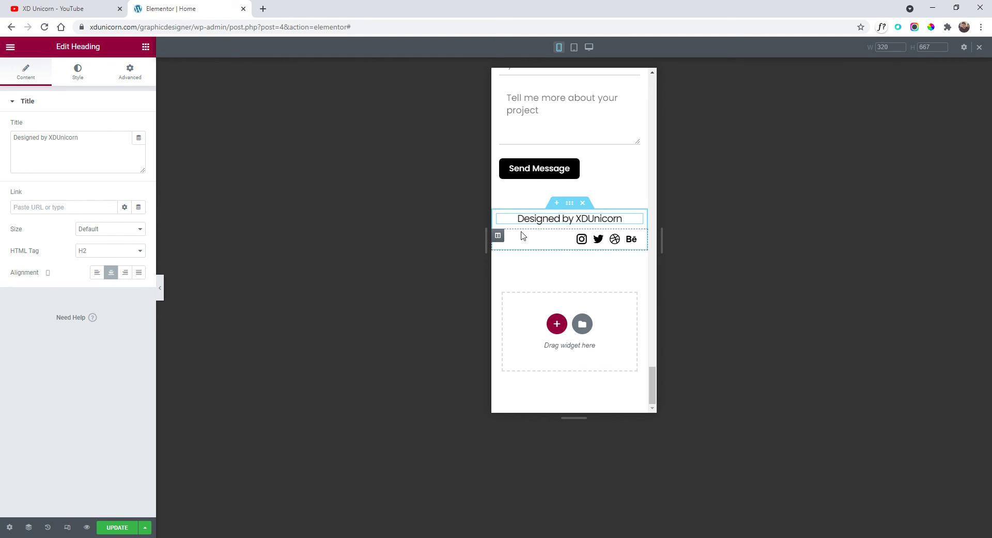
Step: Set the horizontal align of the footer column with the social icons to Center
left_click(498, 236)
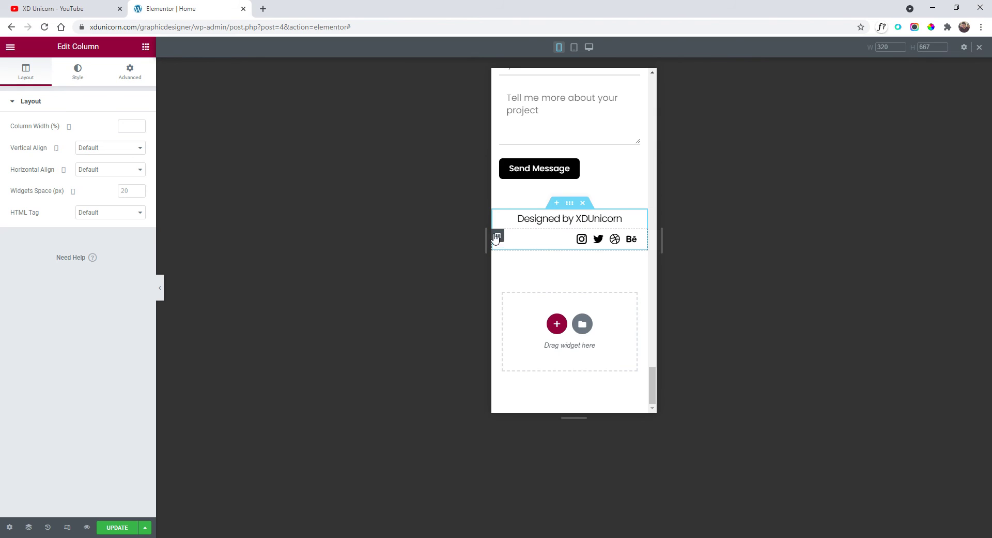
left_click(90, 172)
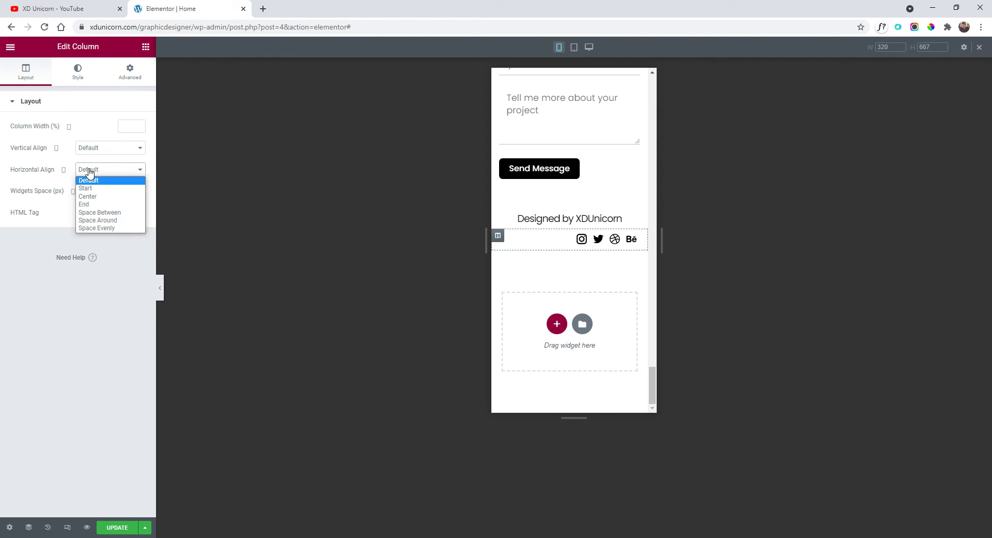
left_click(114, 197)
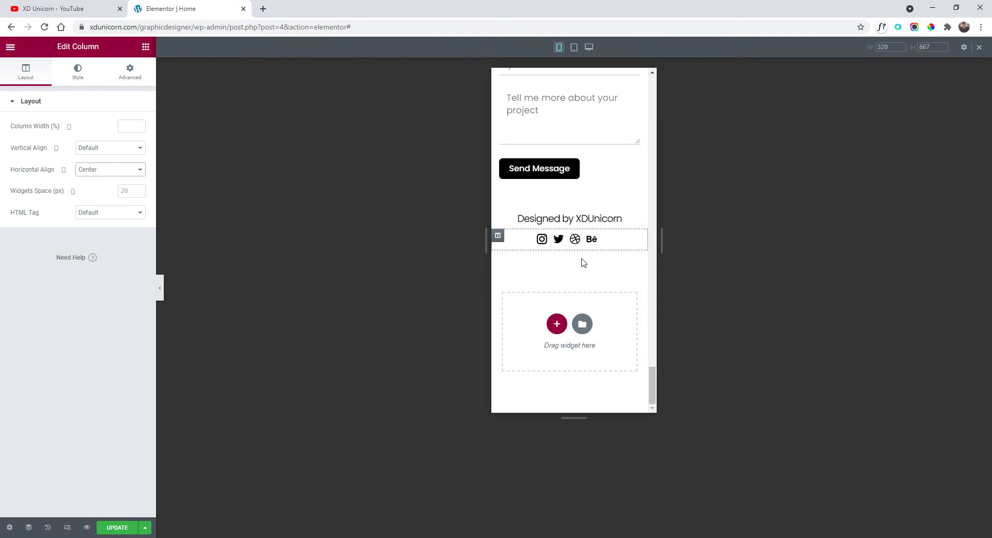
Step: Give the footer section unlinked padding of 8% at the bottom and 0 on the other sides
scroll(582, 341, "up", 1)
scroll(582, 353, "up", 1)
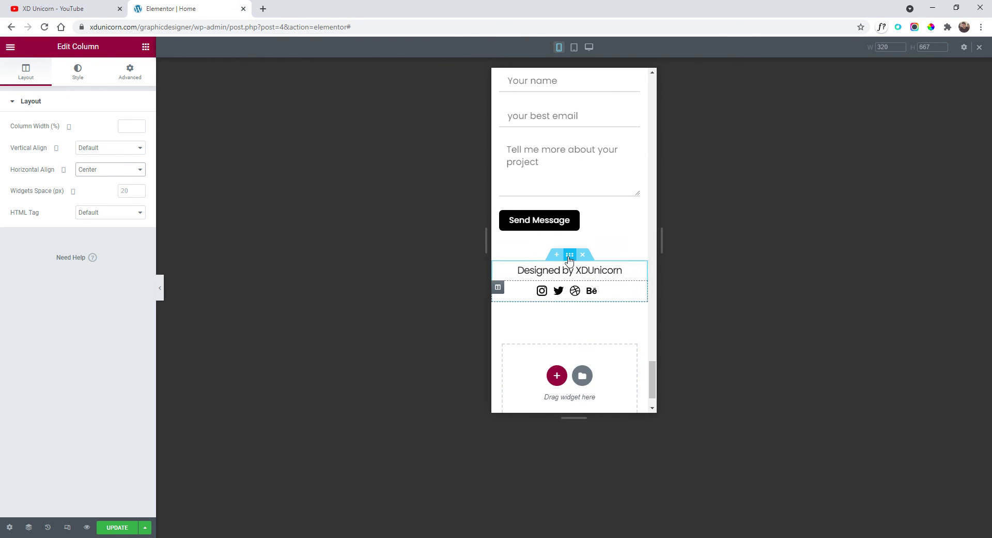
left_click(569, 256)
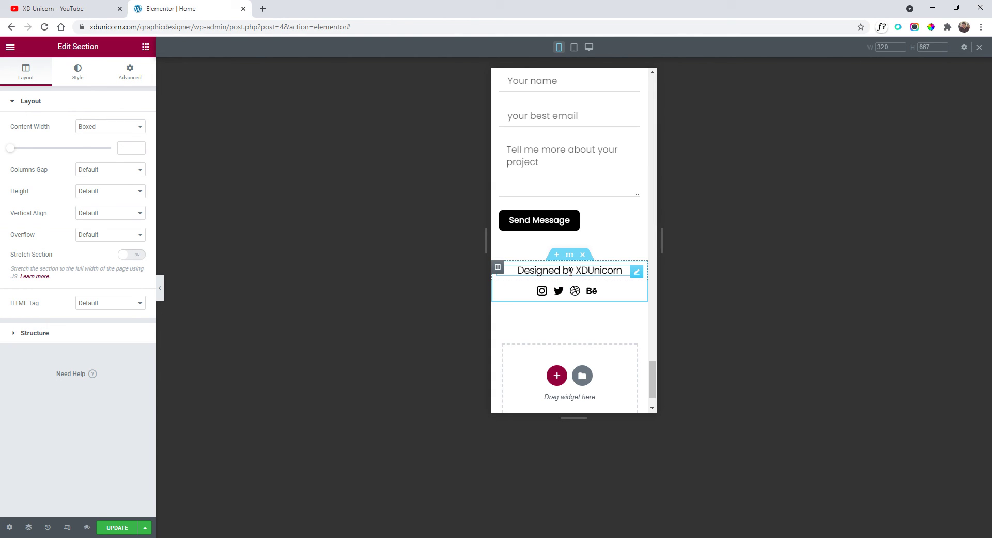
left_click(130, 72)
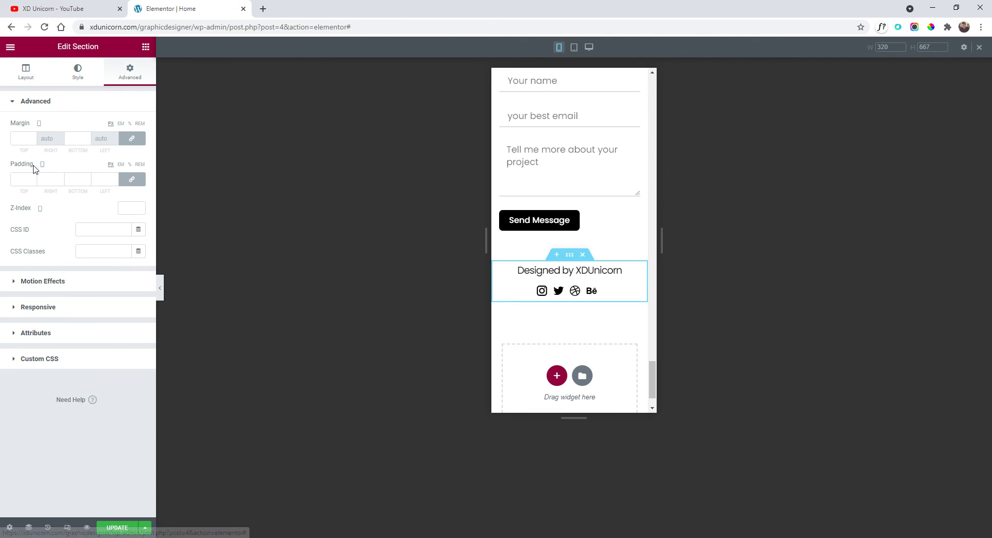
left_click(133, 181)
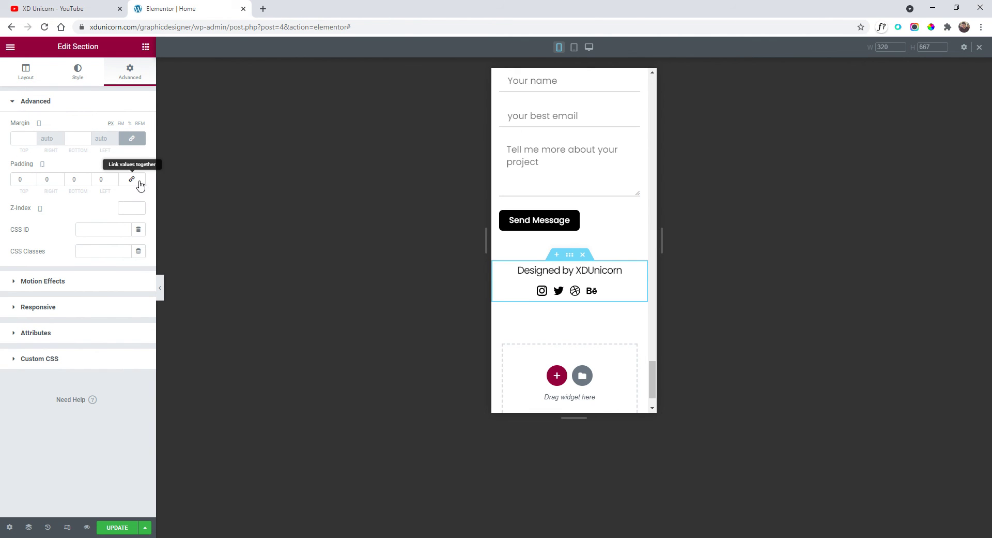
left_click(88, 177)
left_click(87, 178)
left_click(88, 177)
left_click(88, 178)
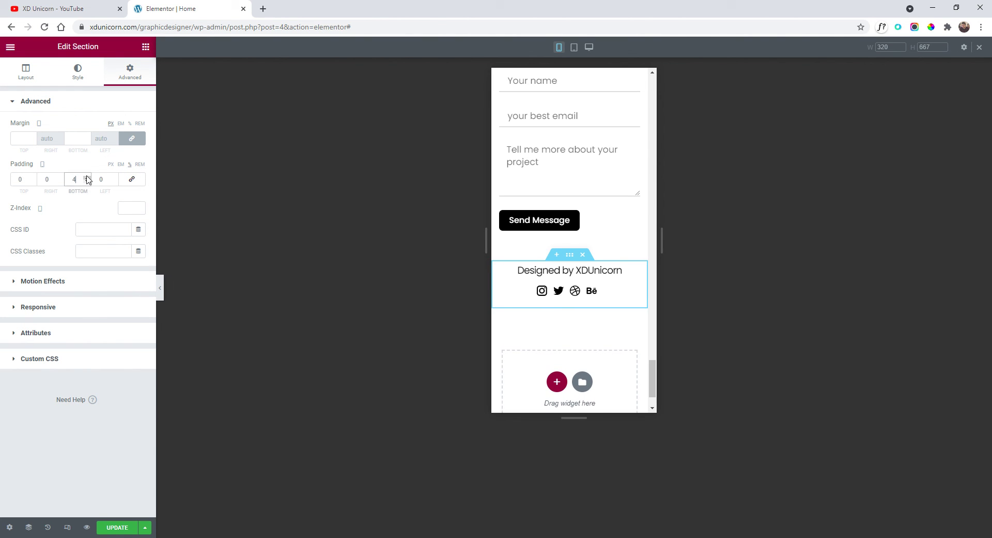
left_click(87, 177)
left_click(87, 177)
left_click(88, 177)
left_click(88, 178)
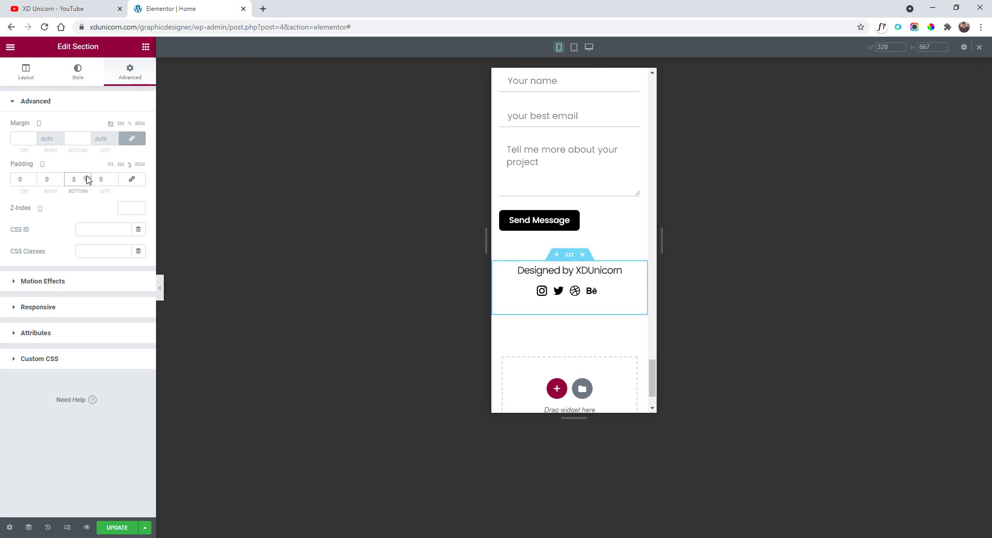
Step: Set the footer section's bottom padding to 10%
left_click(88, 177)
left_click(88, 177)
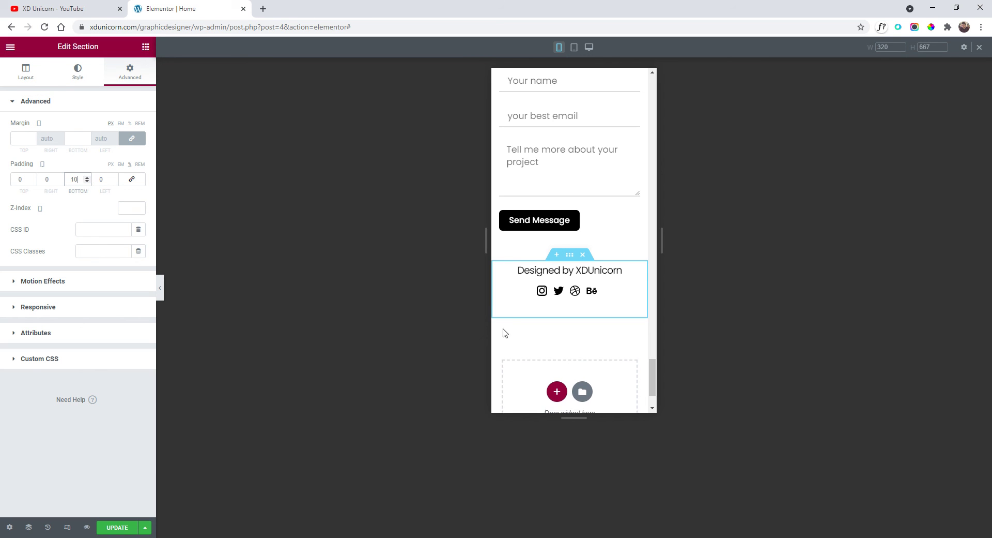
Step: Set the top, right and left padding of the hero text column containing "Graphic Designer" to 5%
scroll(550, 311, "up", 5)
scroll(573, 330, "up", 2)
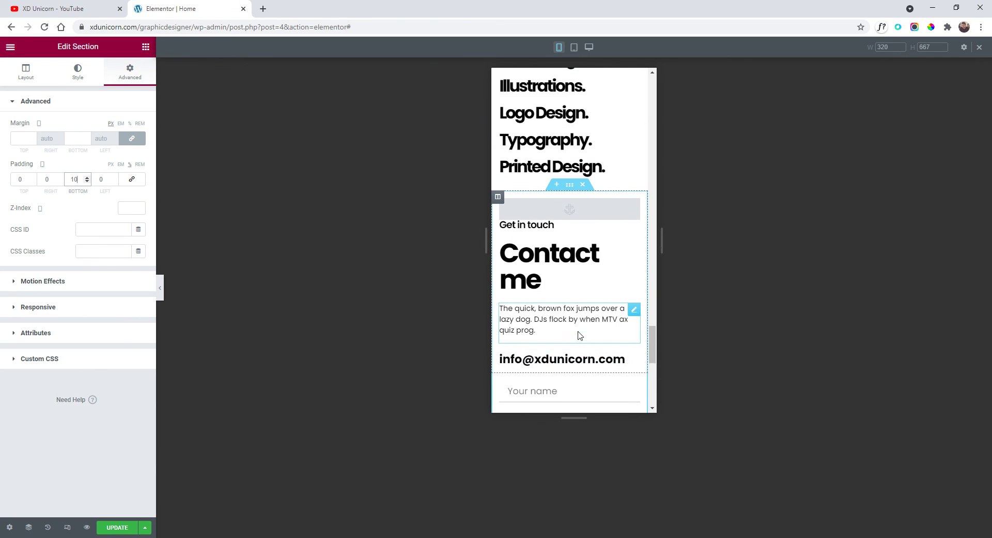
scroll(576, 333, "down", 3)
scroll(576, 331, "up", 10)
scroll(575, 330, "up", 8)
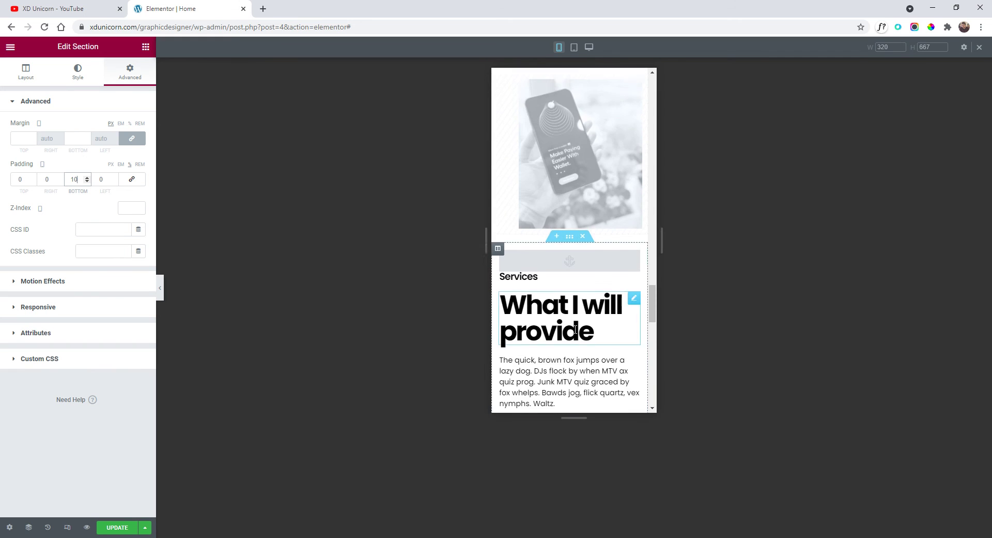
scroll(574, 330, "up", 10)
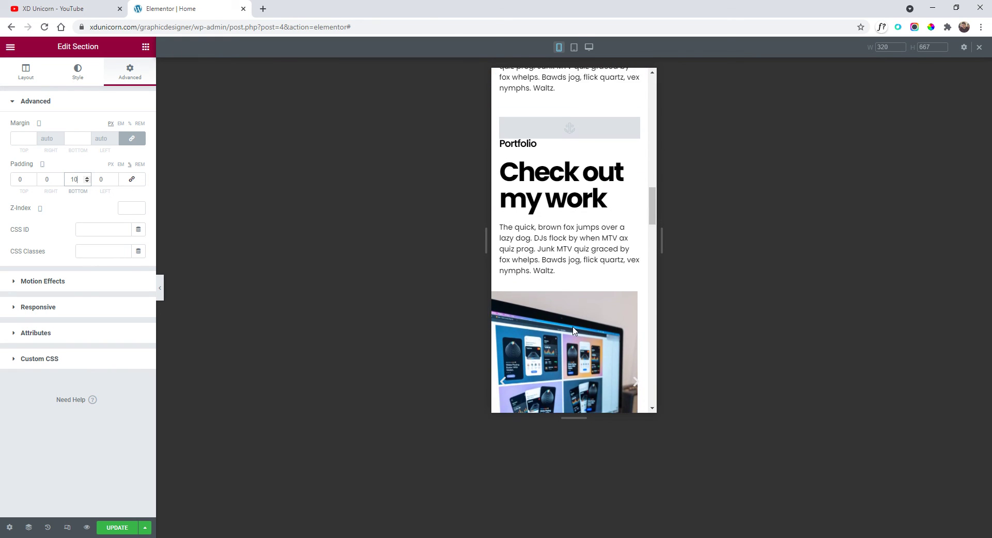
scroll(574, 328, "up", 12)
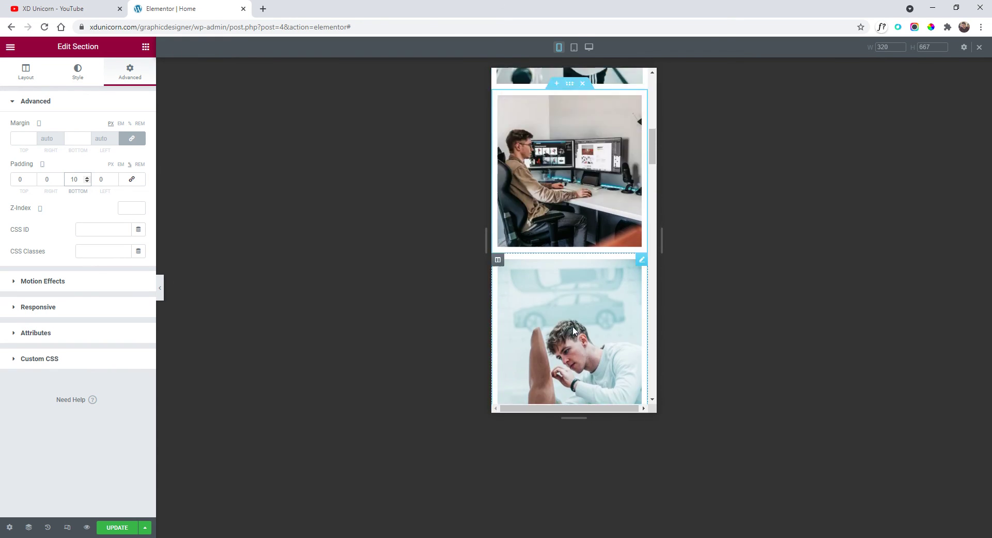
scroll(575, 331, "up", 2)
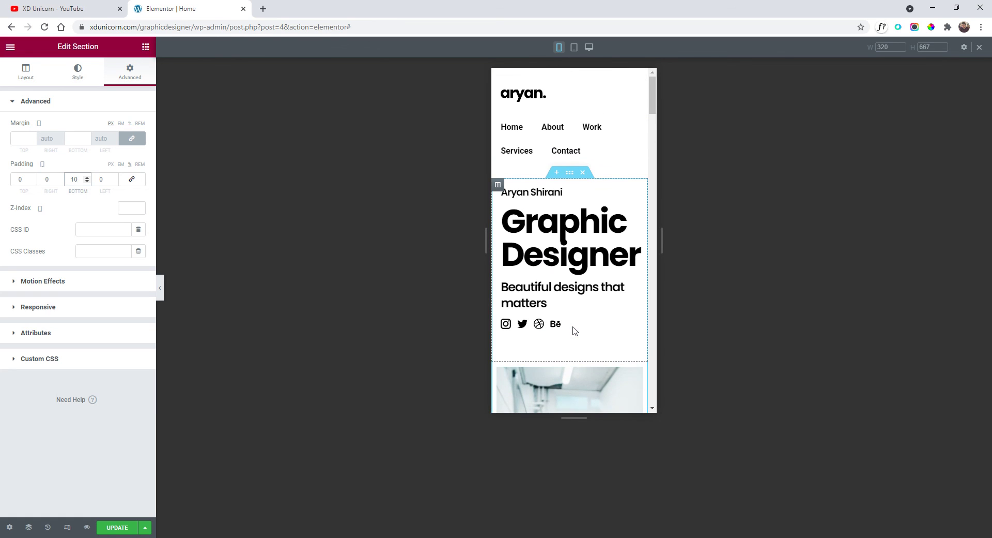
left_click(498, 185)
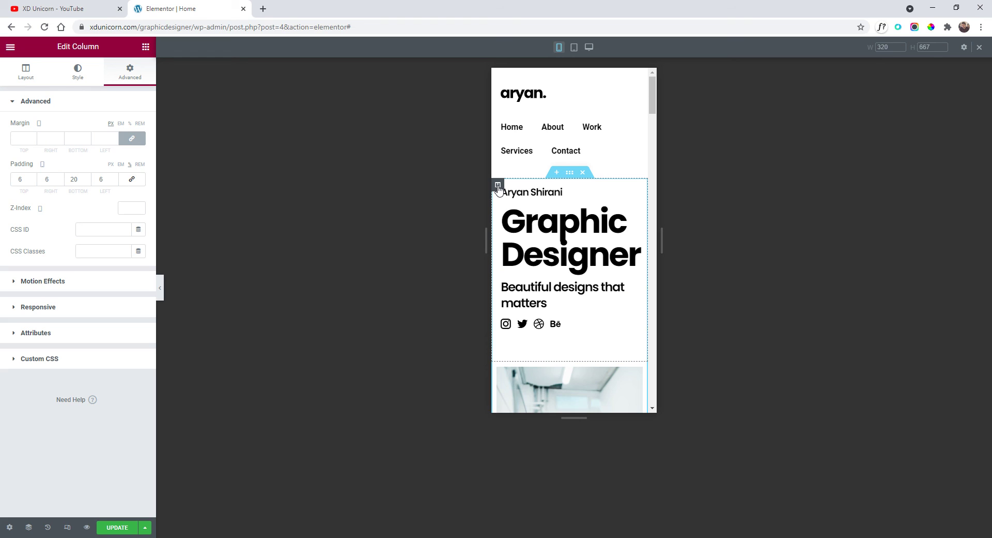
left_click(33, 181)
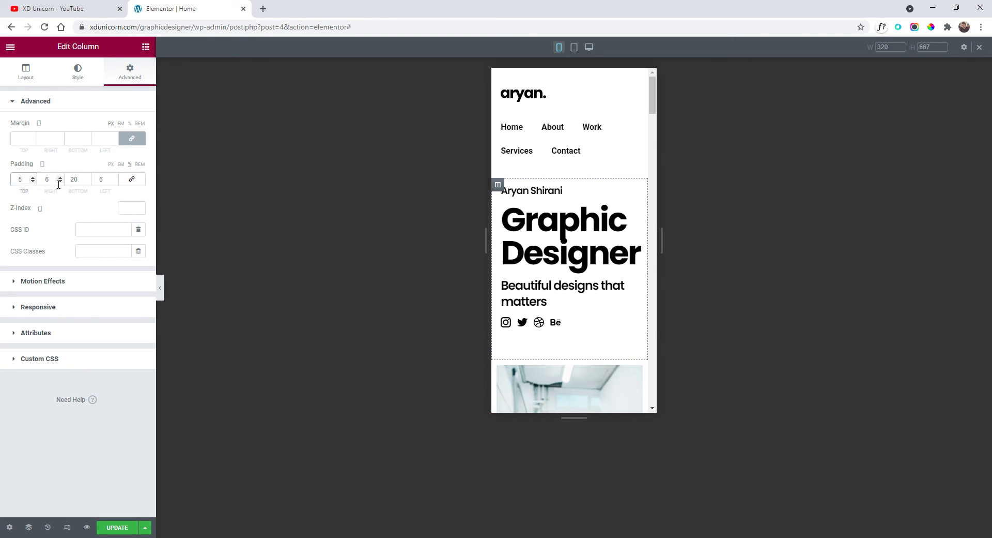
left_click(60, 181)
left_click(114, 181)
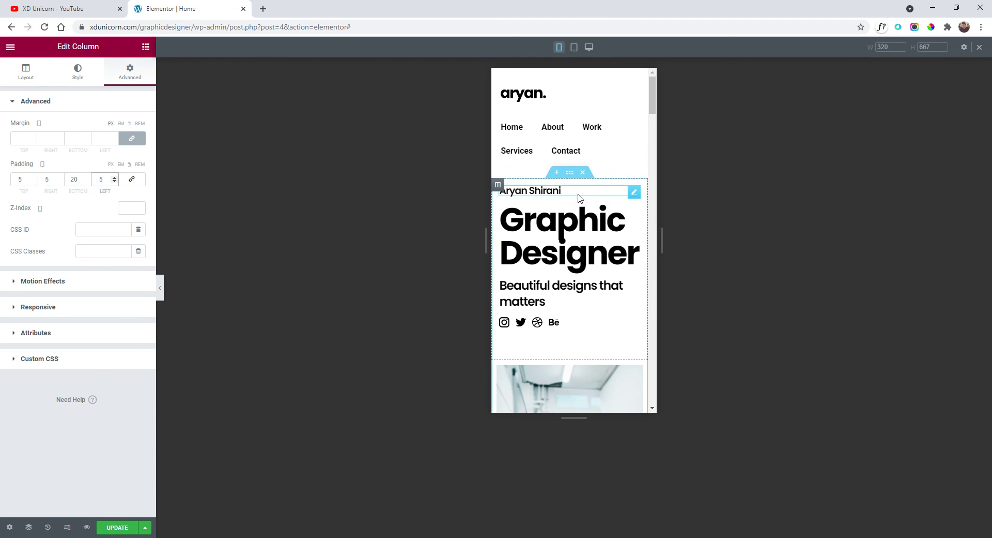
Step: Set the right, bottom and left padding of the header column with the logo and navigation menu to 5%
scroll(583, 256, "down", 1)
scroll(548, 196, "up", 1)
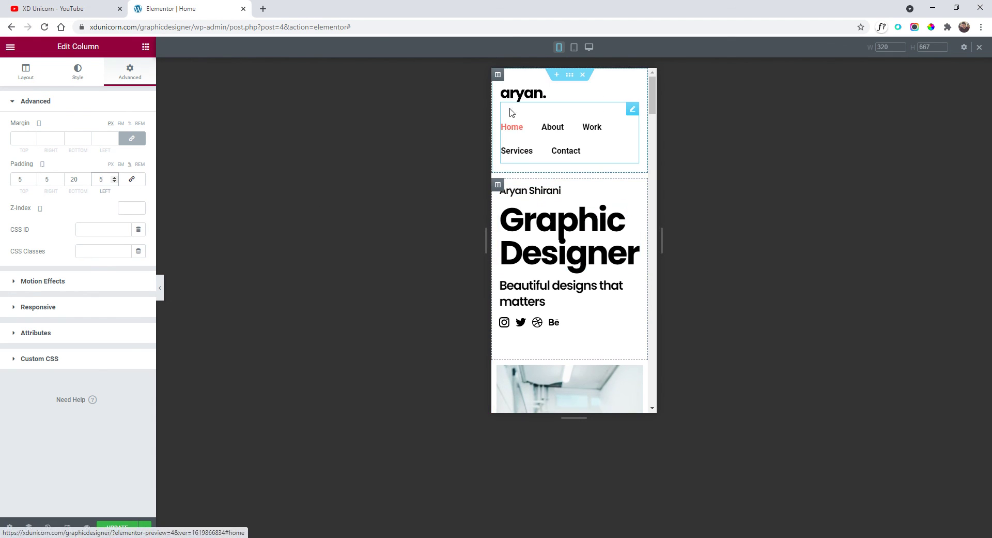
left_click(497, 75)
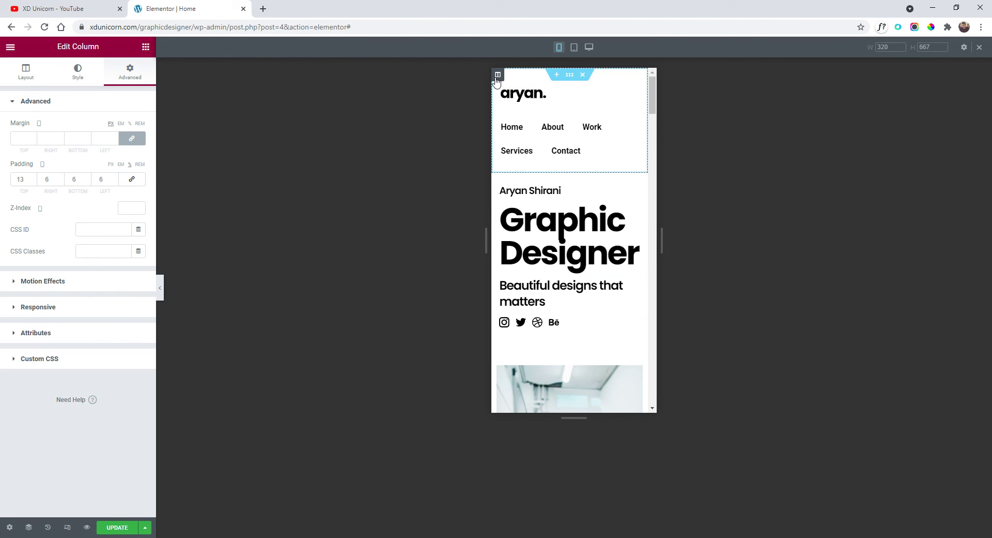
left_click(60, 182)
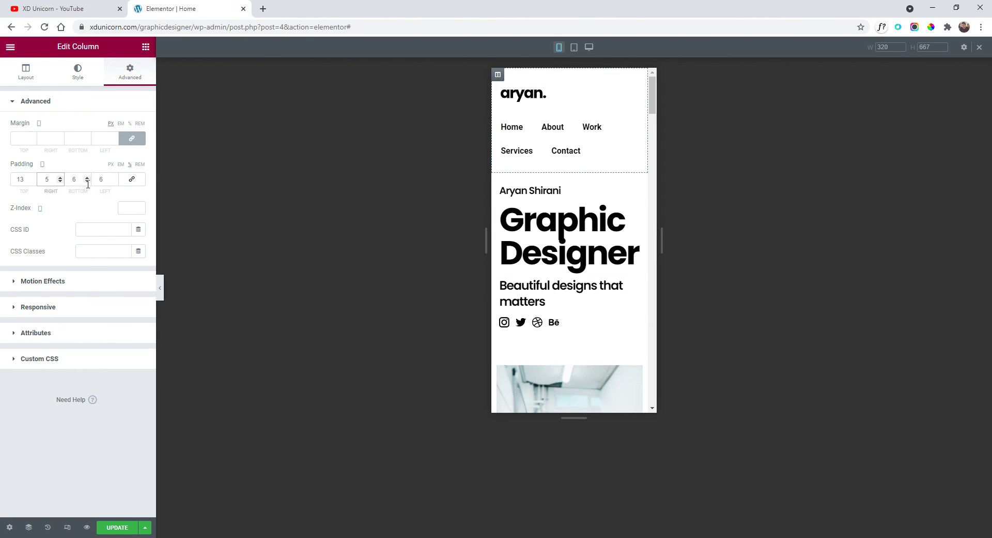
left_click(87, 184)
left_click(87, 181)
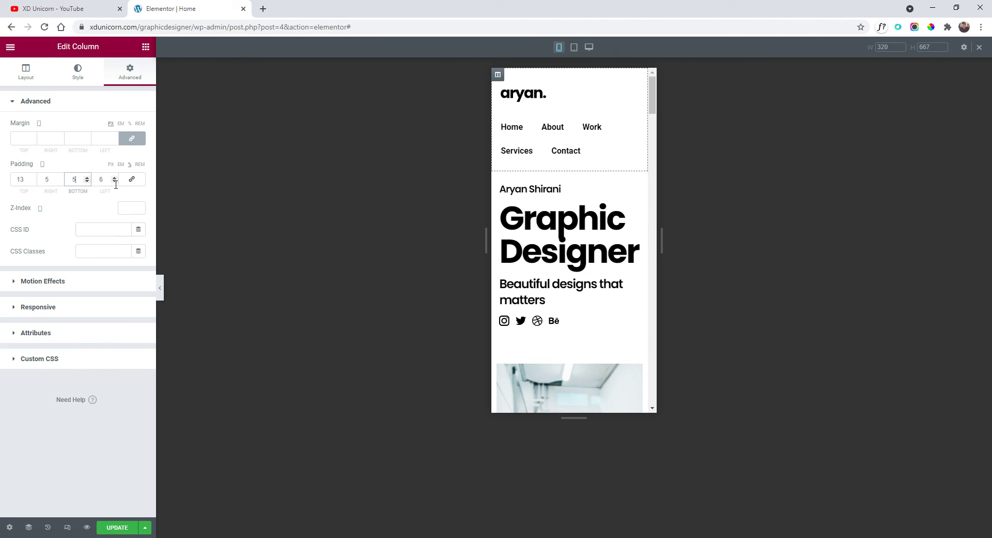
left_click(115, 181)
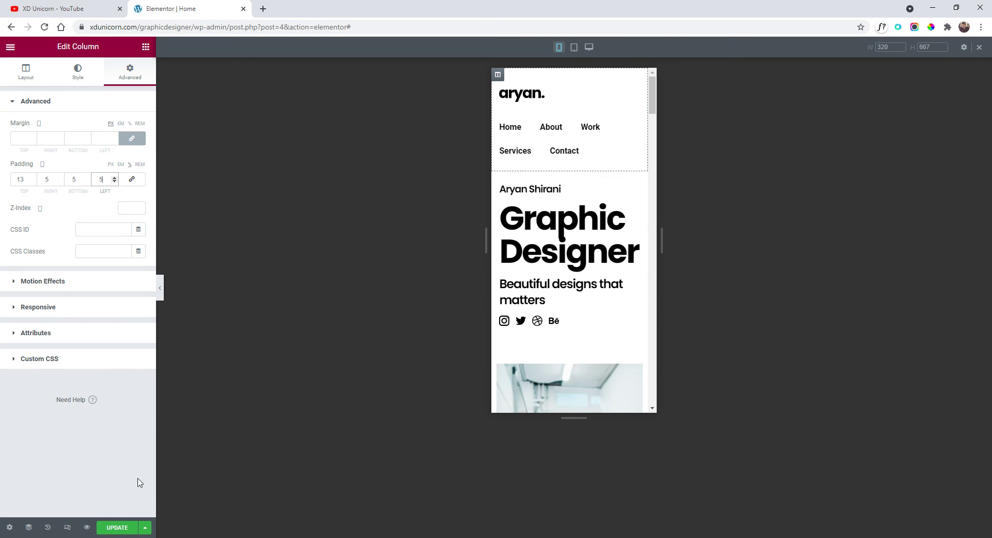
Step: Save the page changes and view the published page in a new browser tab
left_click(117, 527)
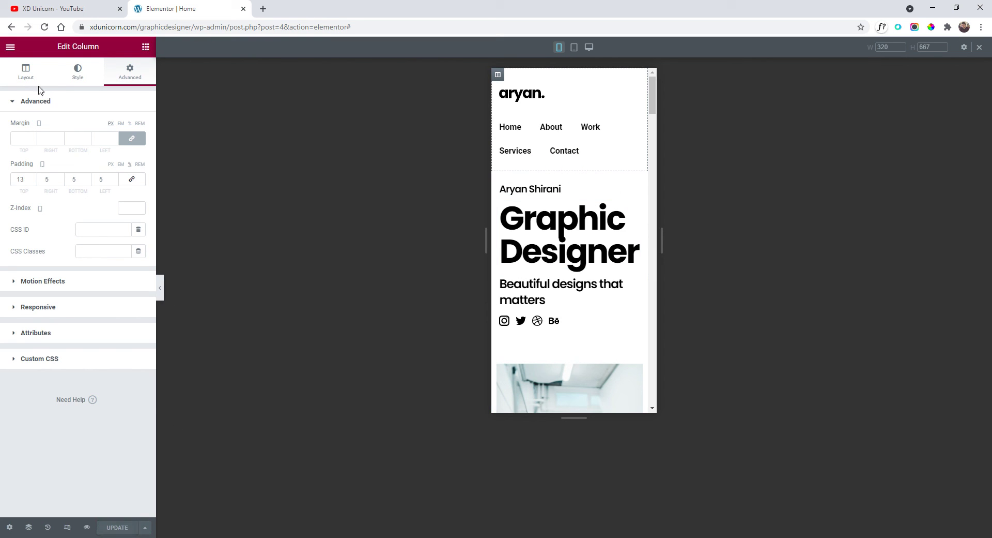
left_click(10, 46)
right_click(58, 206)
left_click(82, 213)
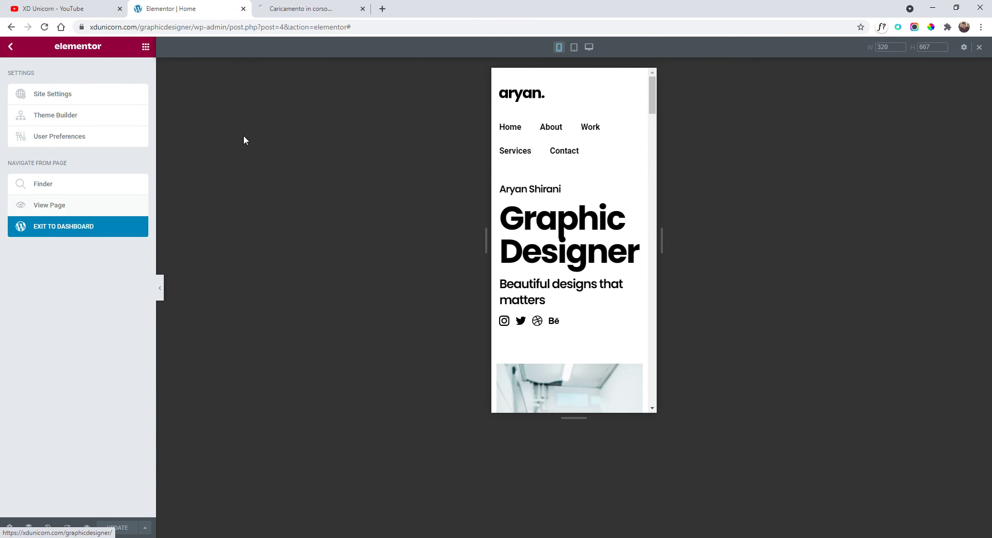
left_click(311, 9)
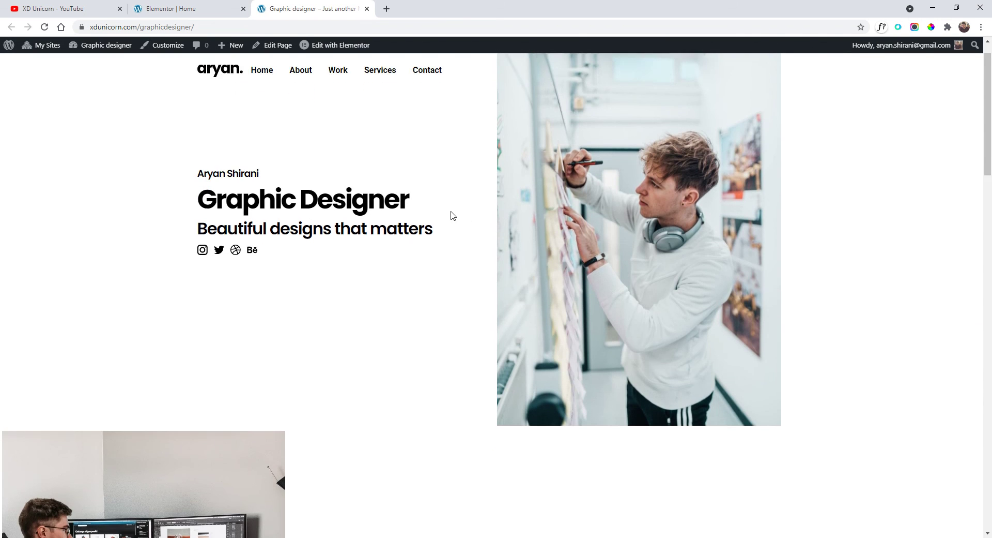
Step: Look over the published desktop page, inspect it in the browser's iPhone X device emulation and reload it
scroll(453, 215, "down", 20)
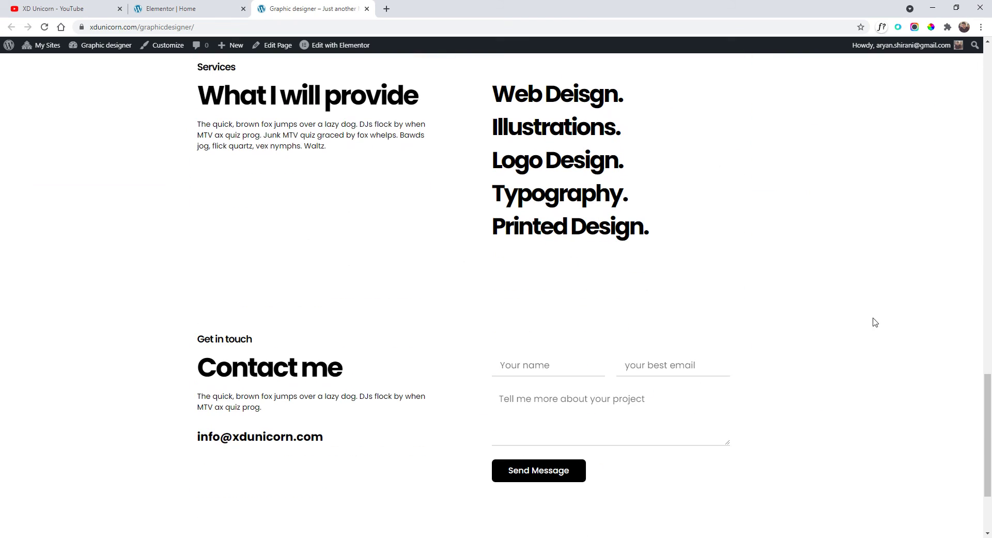
left_click_drag(988, 408, 985, 57)
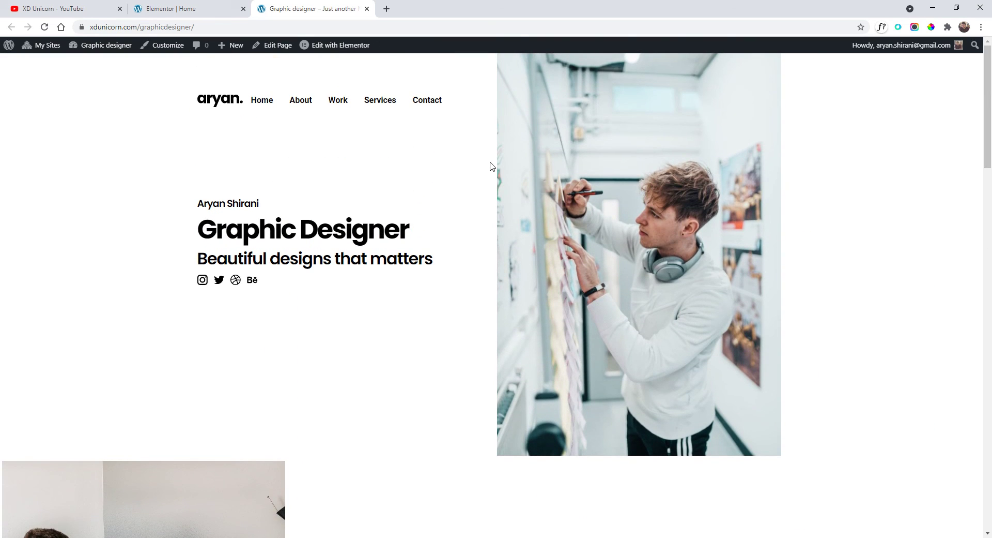
right_click(406, 165)
left_click(460, 314)
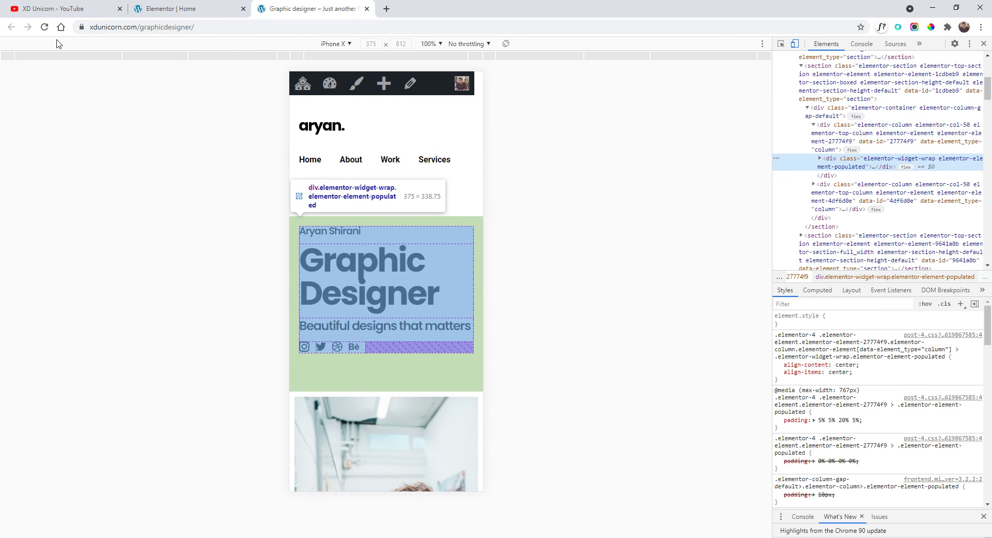
left_click(46, 31)
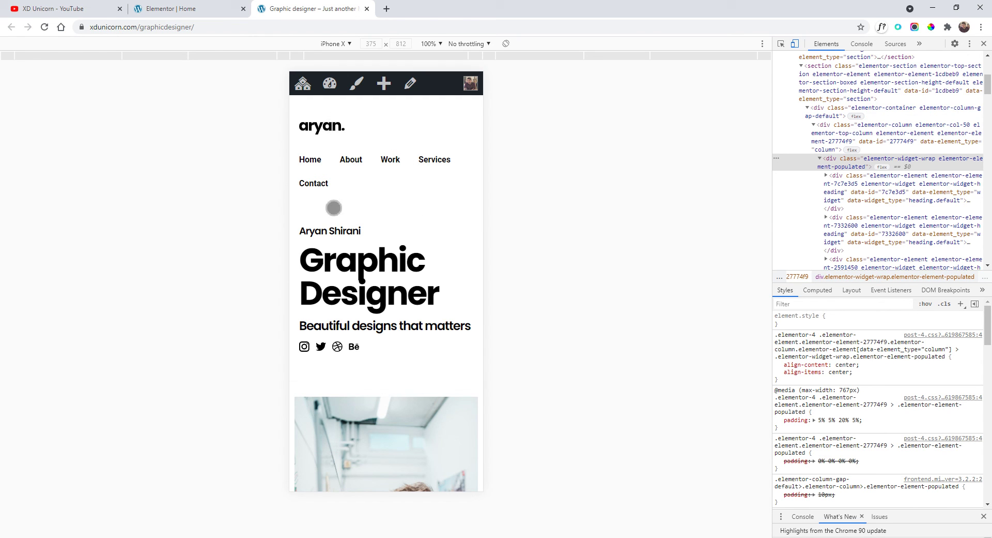
Step: Examine the published page's mobile layout from the header and hero through the images to the portfolio and services sections
scroll(396, 162, "down", 1)
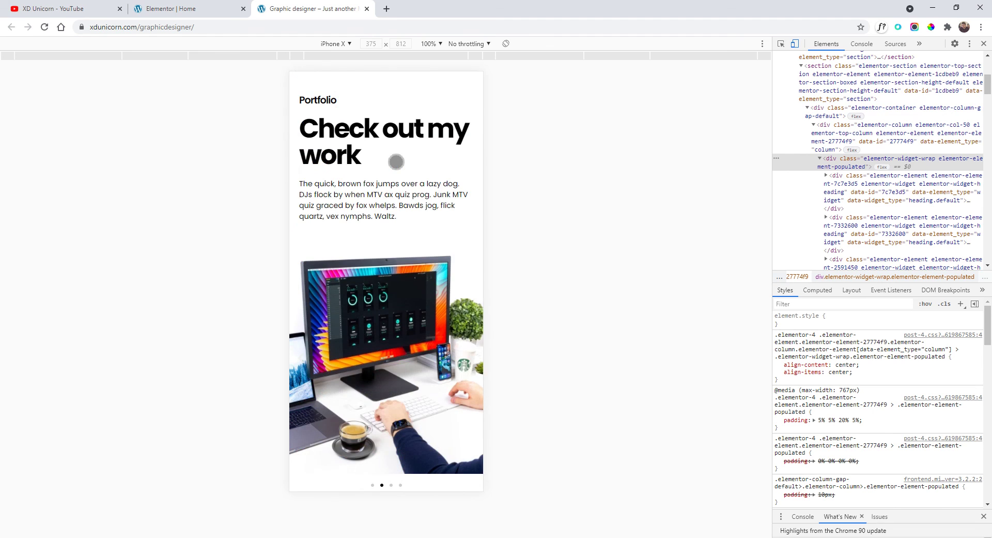
scroll(396, 162, "up", 15)
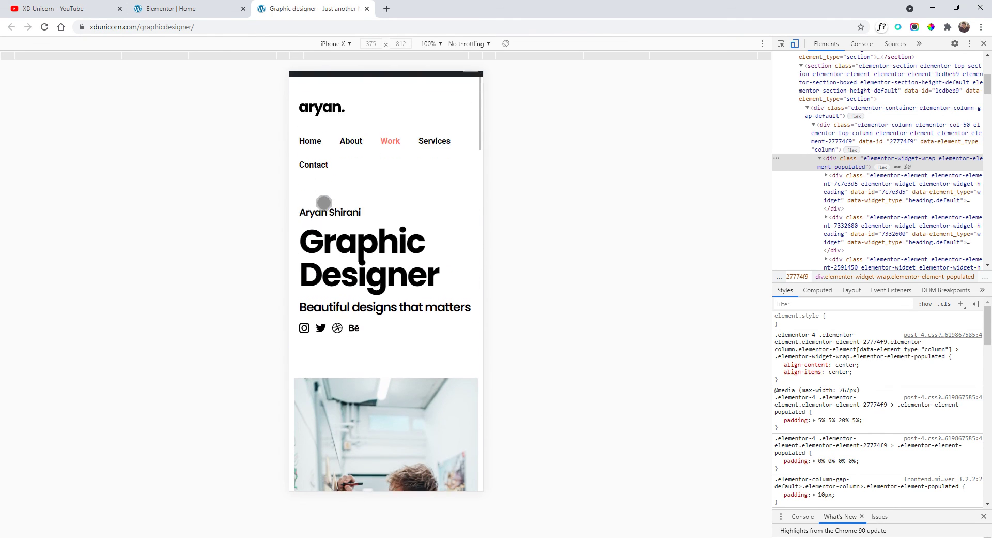
scroll(324, 203, "down", 1)
scroll(346, 161, "down", 1)
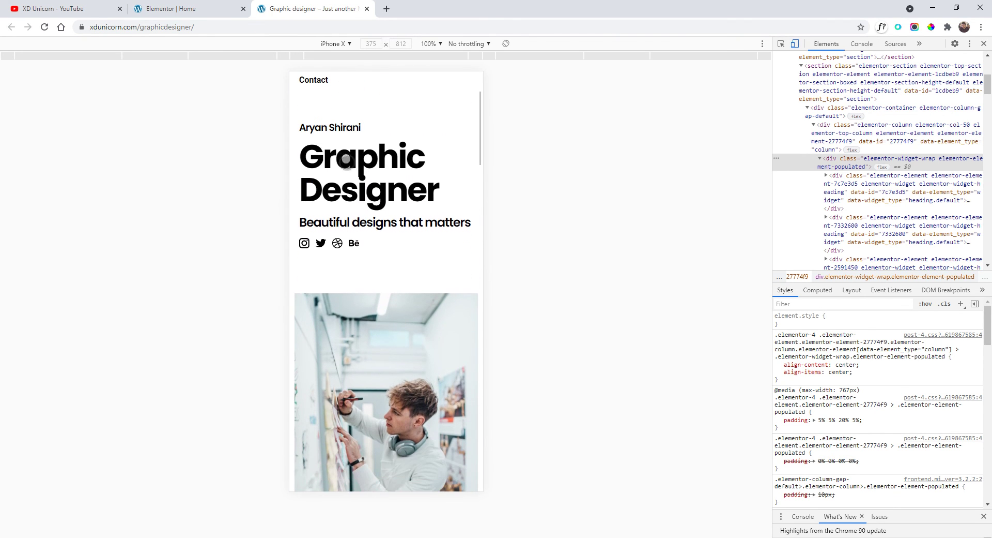
scroll(353, 180, "down", 2)
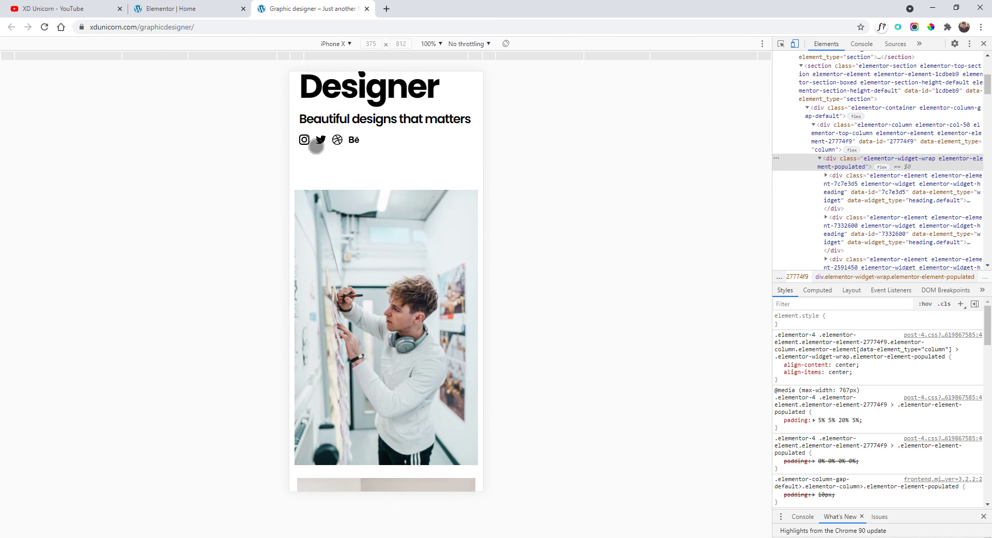
scroll(317, 172, "down", 13)
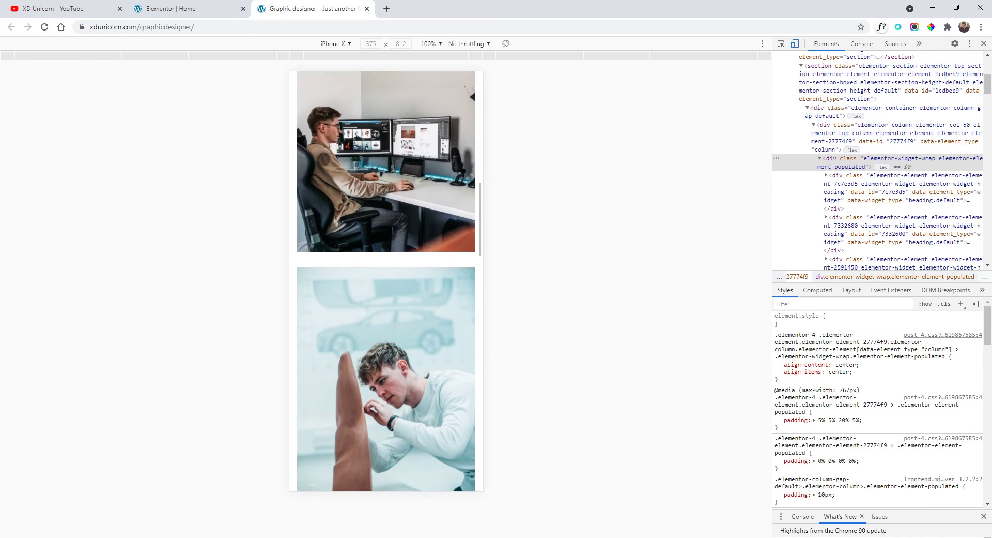
scroll(323, 159, "down", 7)
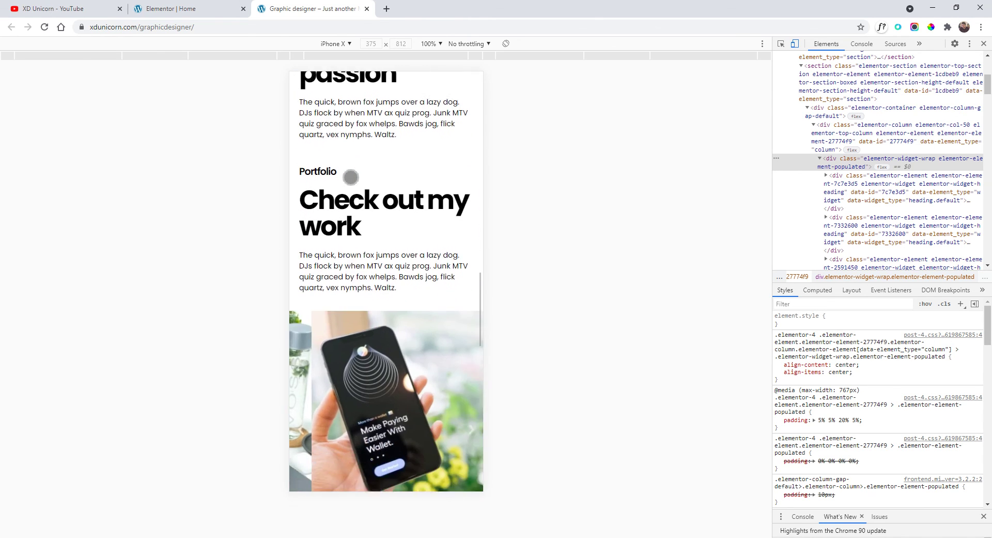
scroll(377, 146, "down", 4)
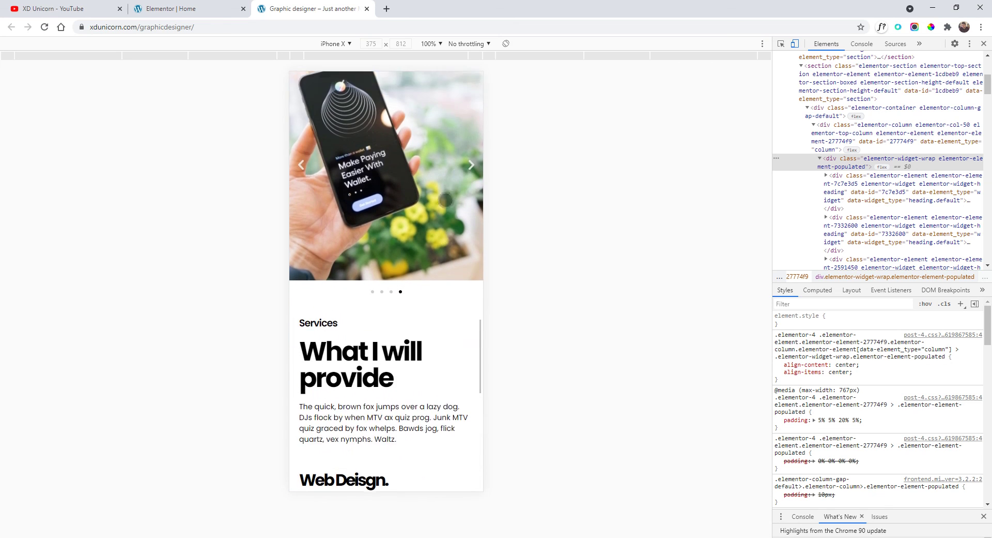
Step: Check the portfolio carousel on the mobile page by advancing through its slides
scroll(471, 319, "up", 3)
left_click(472, 320)
left_click(472, 321)
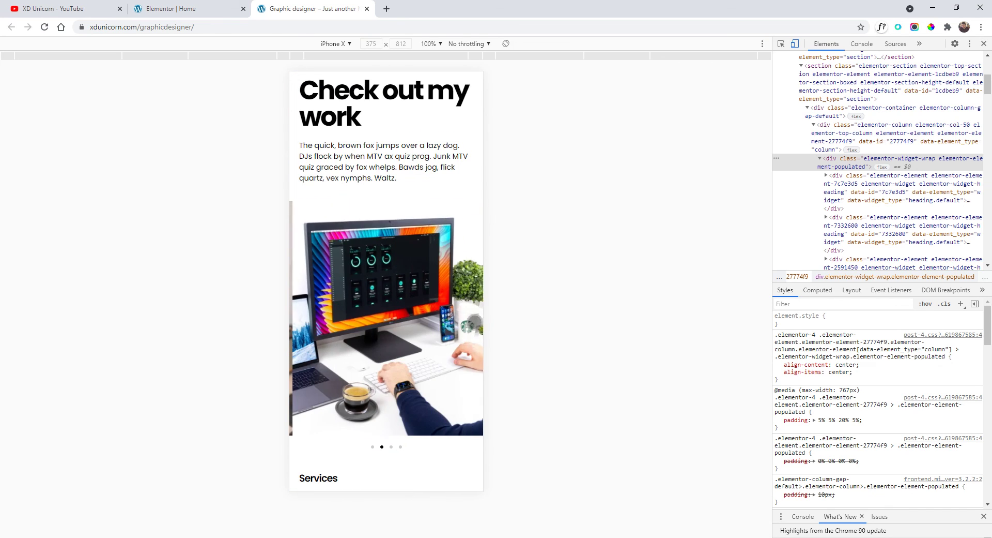
left_click(472, 321)
left_click(472, 321)
scroll(437, 202, "down", 5)
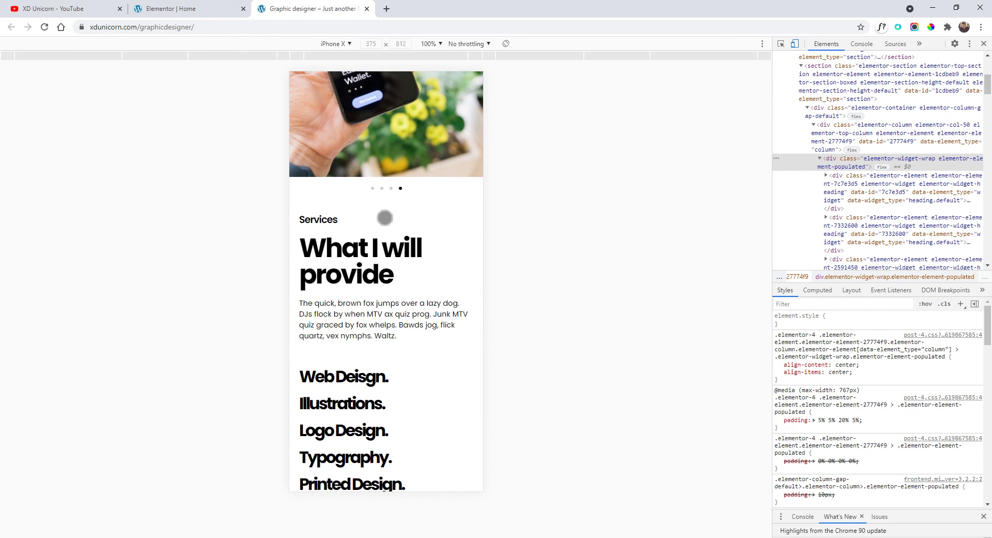
Step: Examine the mobile layout of the services list, contact section and footer
scroll(397, 200, "down", 2)
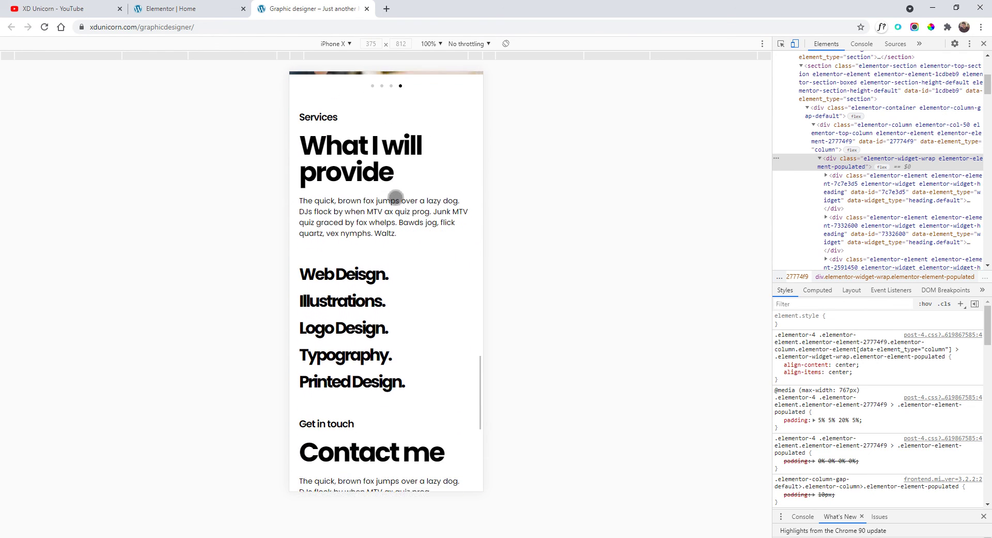
scroll(410, 122, "down", 1)
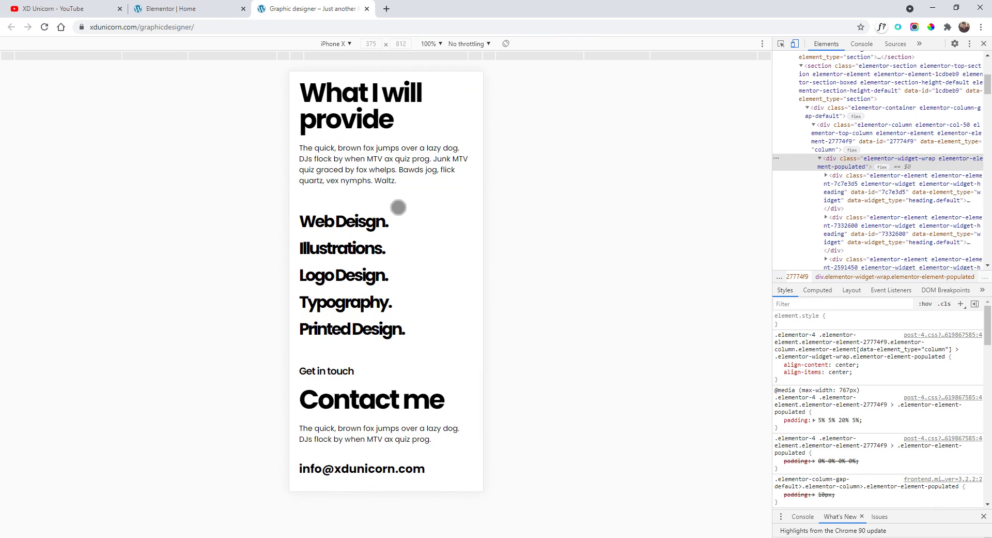
scroll(405, 215, "up", 1)
scroll(384, 192, "down", 3)
scroll(384, 195, "down", 3)
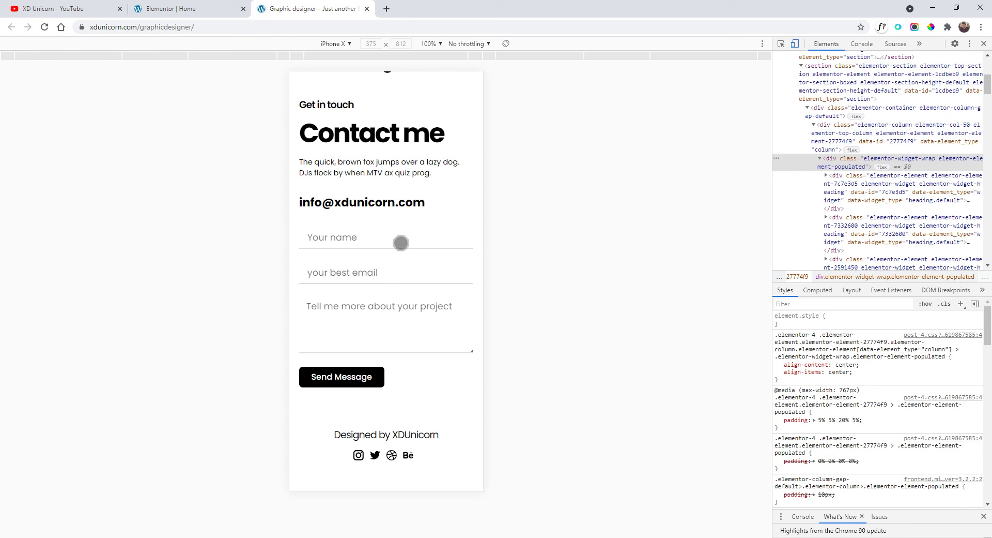
Step: Test the contact form's name and email fields on the mobile page by focusing each one
scroll(401, 243, "up", 1)
left_click(355, 292)
left_click(371, 324)
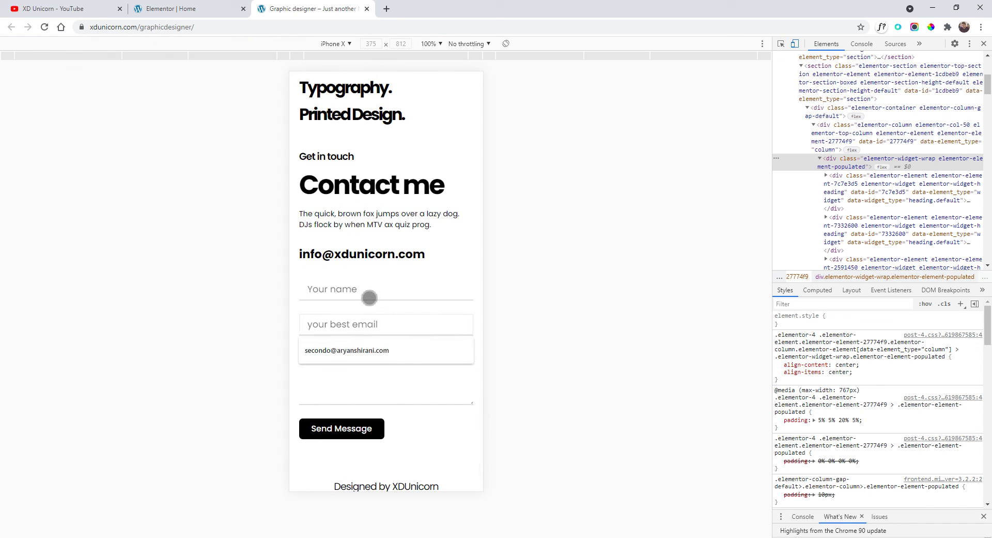
left_click(369, 296)
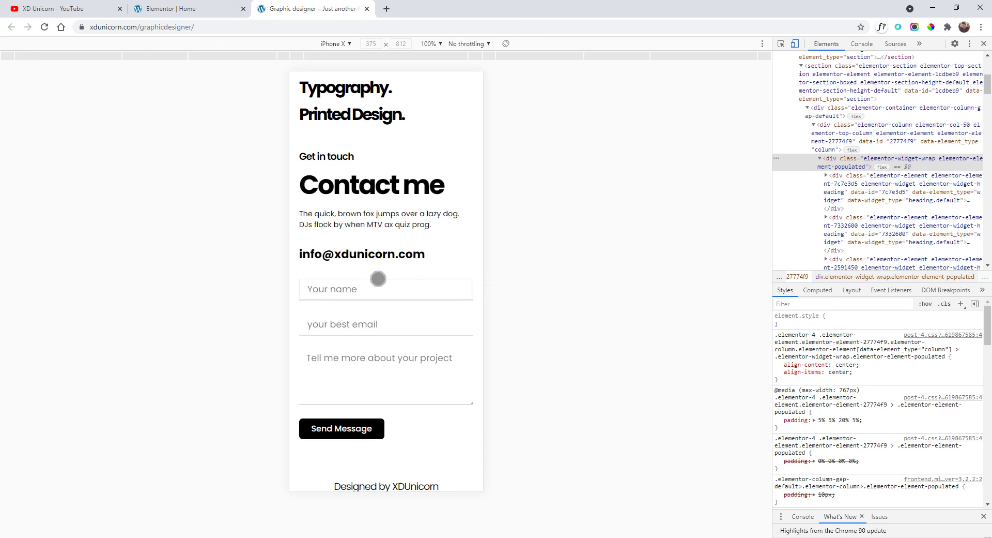
Step: Recheck the contact form's input fields, then review the mobile page from the contact section back up to the header
left_click(381, 322)
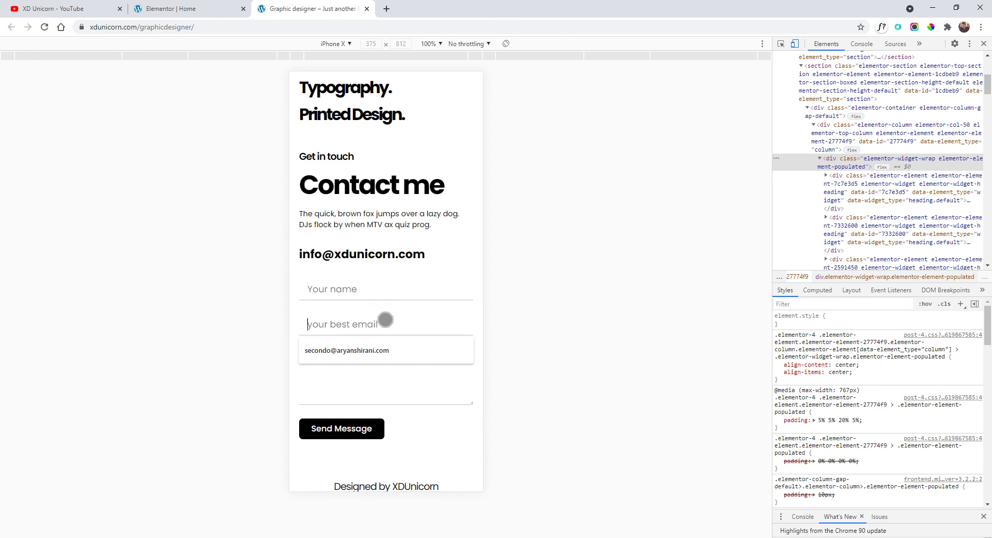
left_click(386, 296)
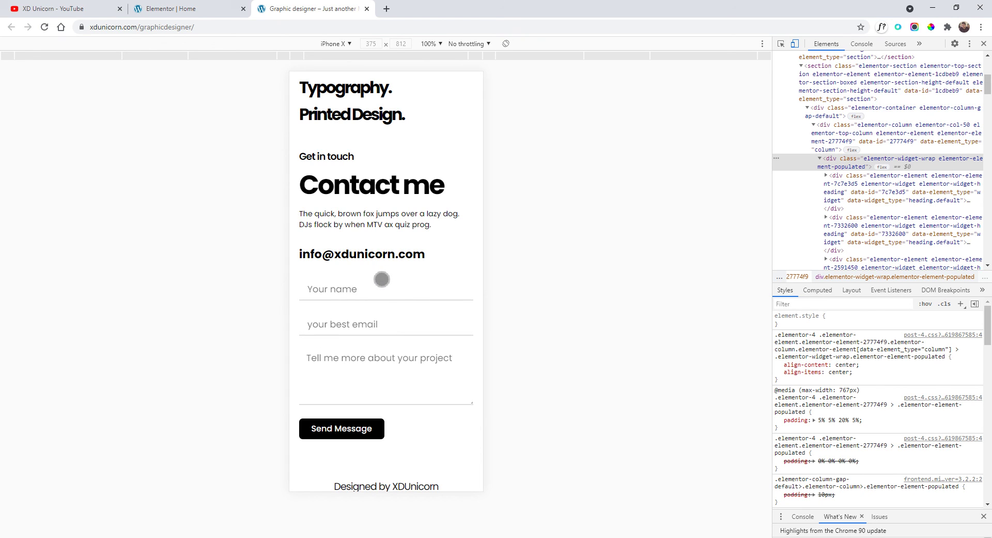
scroll(422, 344, "up", 4)
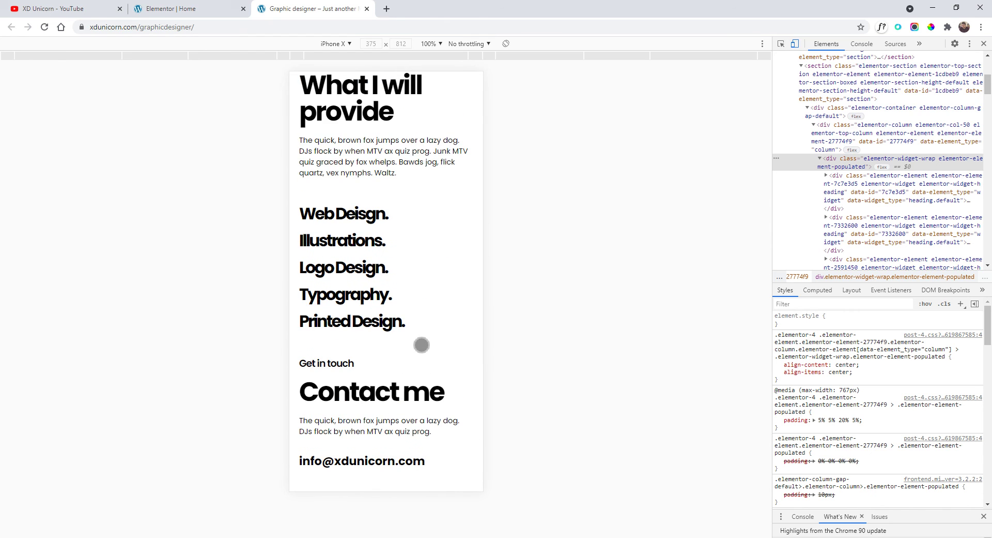
scroll(422, 344, "up", 20)
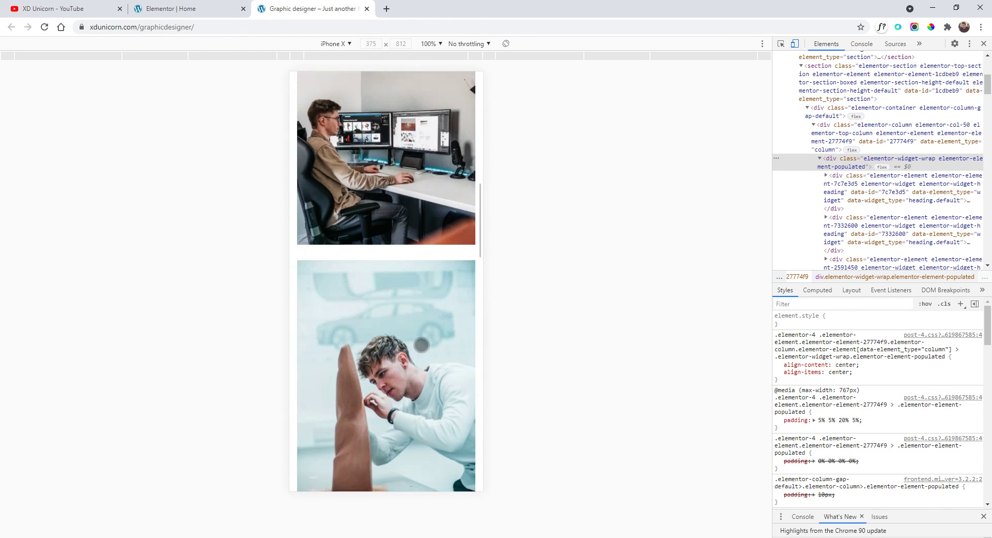
scroll(421, 345, "up", 10)
scroll(429, 168, "down", 1)
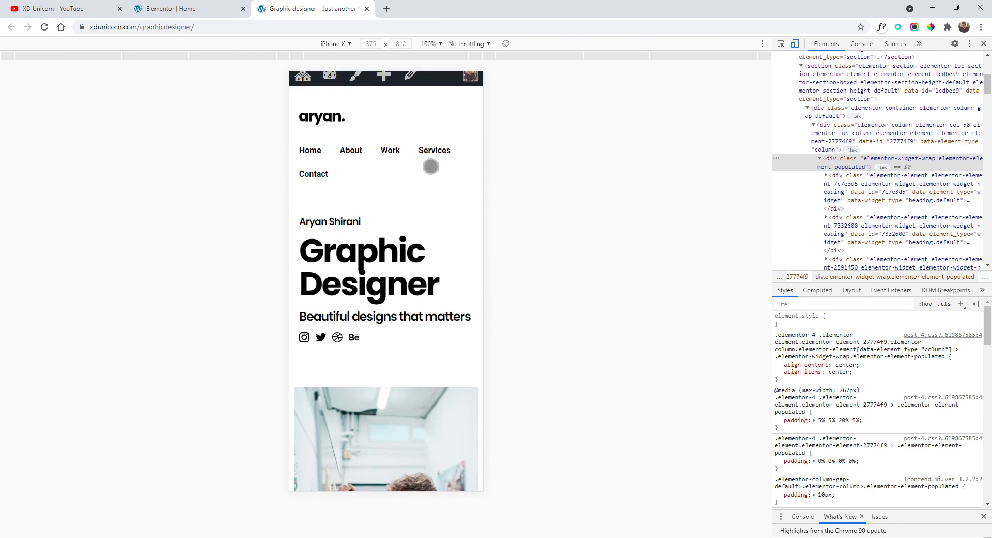
Step: Test the header menu's section links on the mobile page, including Contact, and return to the hero section
scroll(431, 166, "down", 20)
scroll(432, 188, "up", 20)
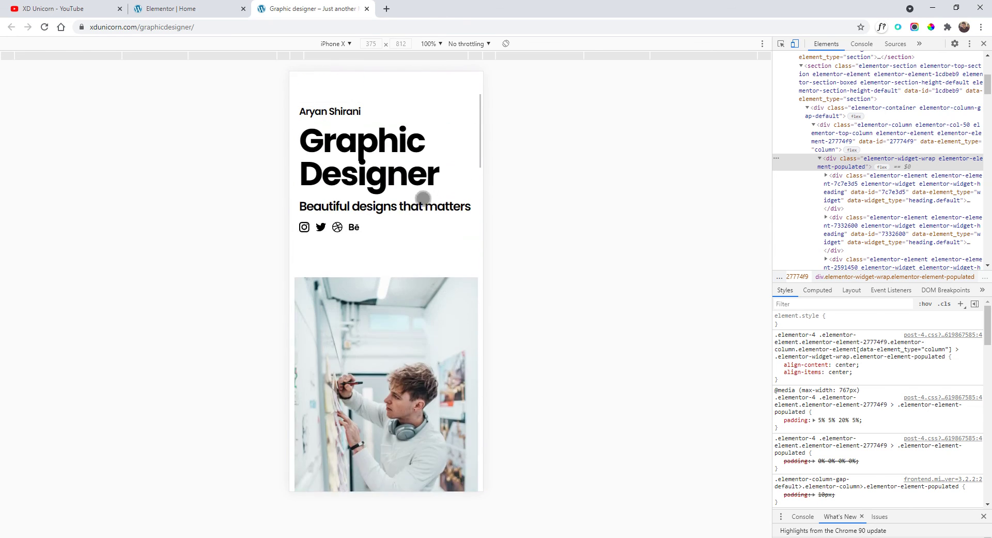
scroll(423, 197, "up", 2)
scroll(350, 162, "down", 16)
scroll(352, 171, "up", 6)
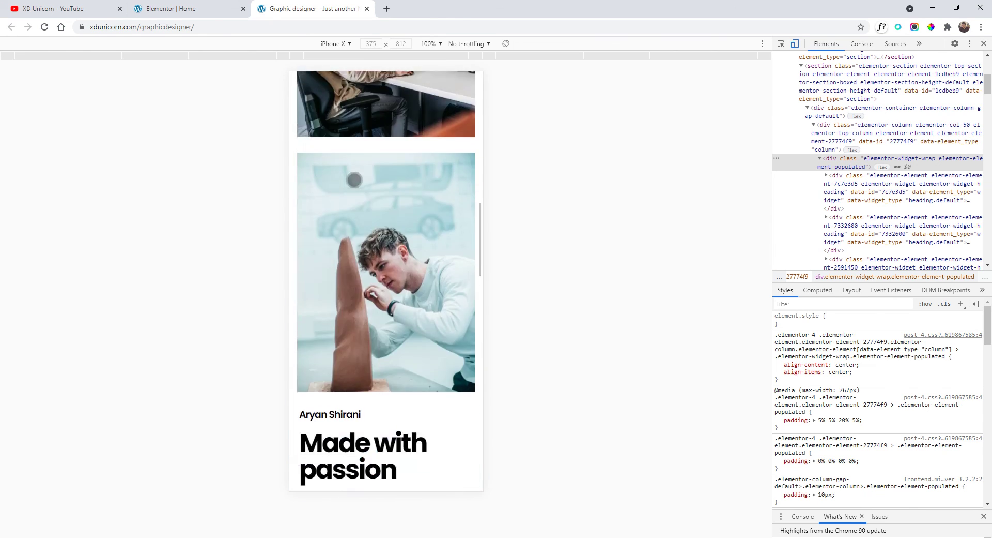
scroll(354, 179, "up", 8)
scroll(326, 168, "down", 20)
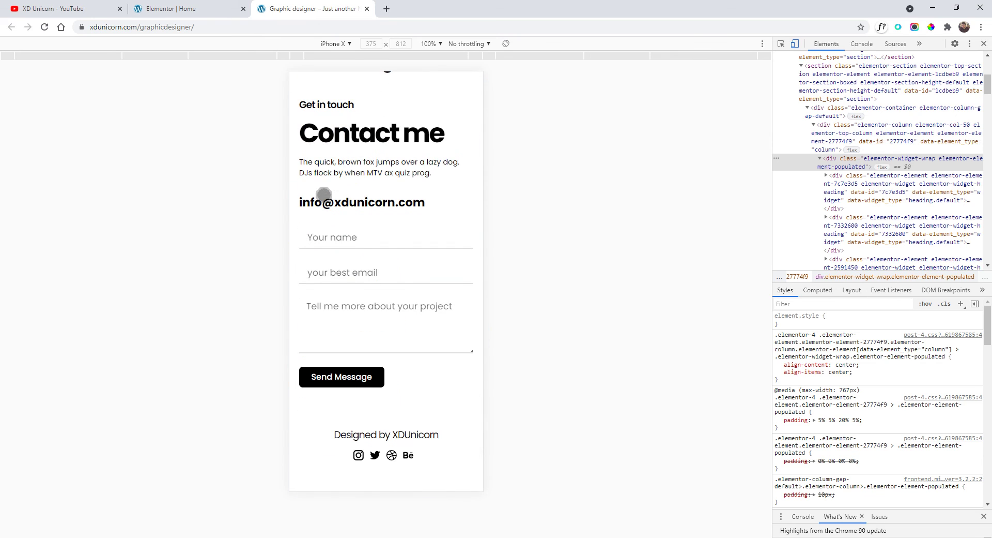
scroll(453, 288, "up", 12)
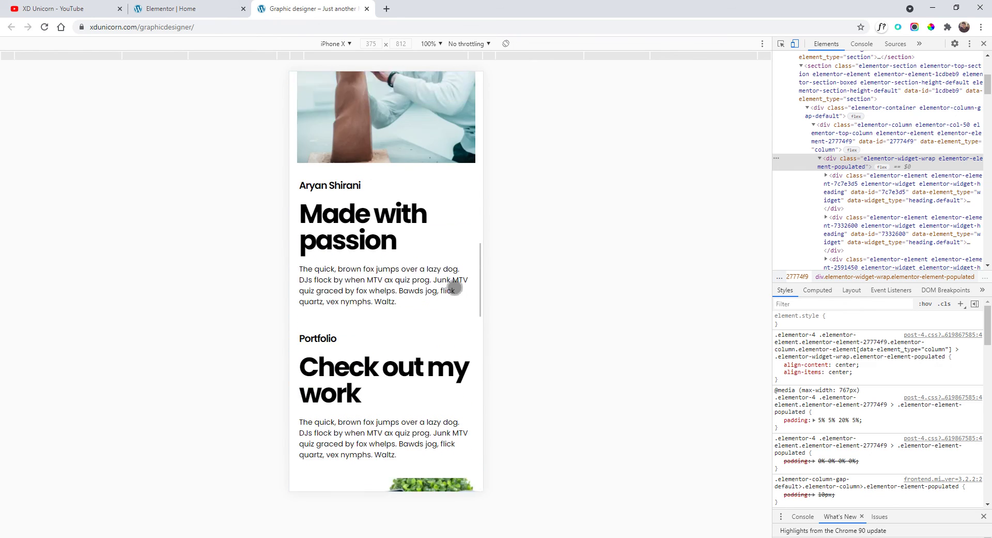
scroll(455, 288, "up", 8)
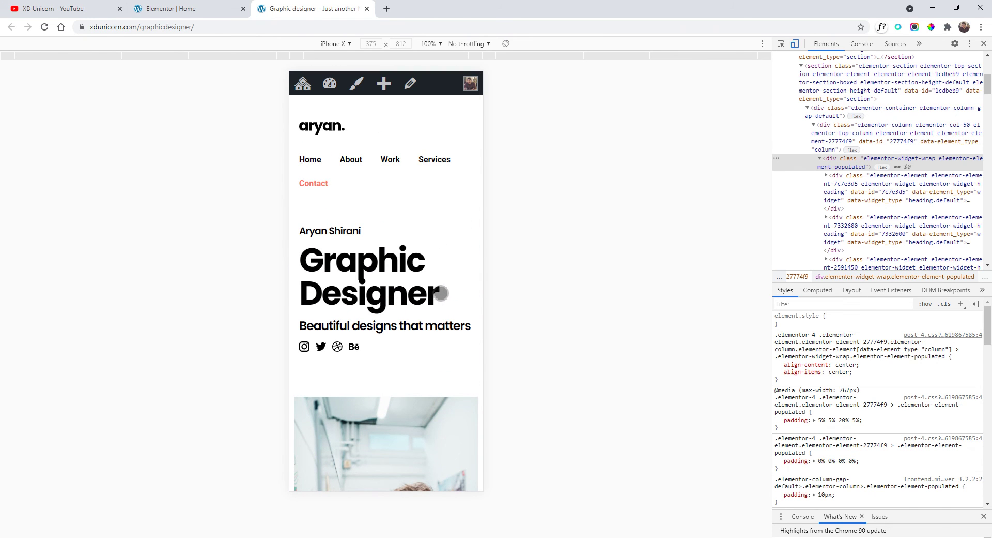